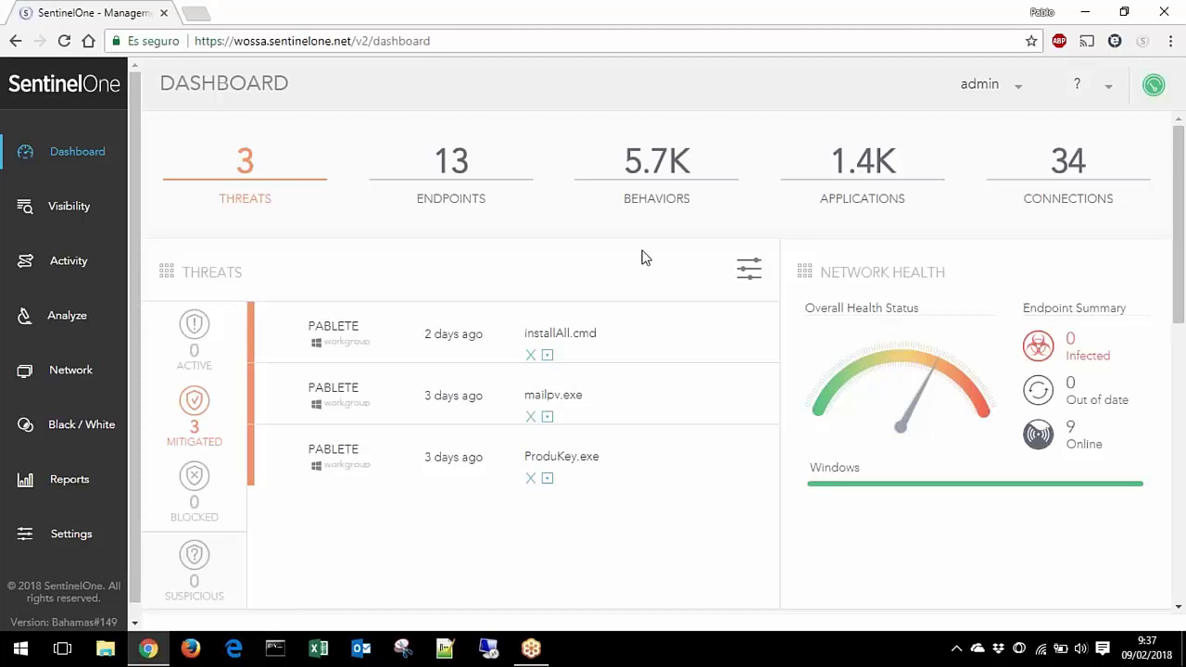
mouse_move(706, 332)
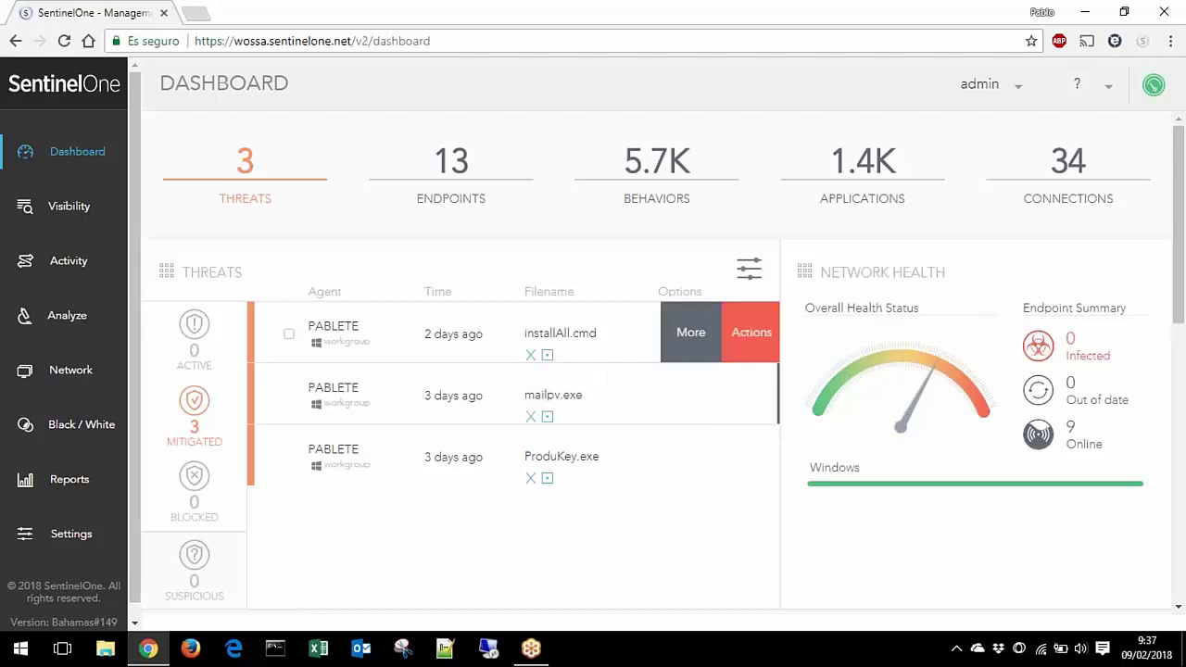
left_click(693, 333)
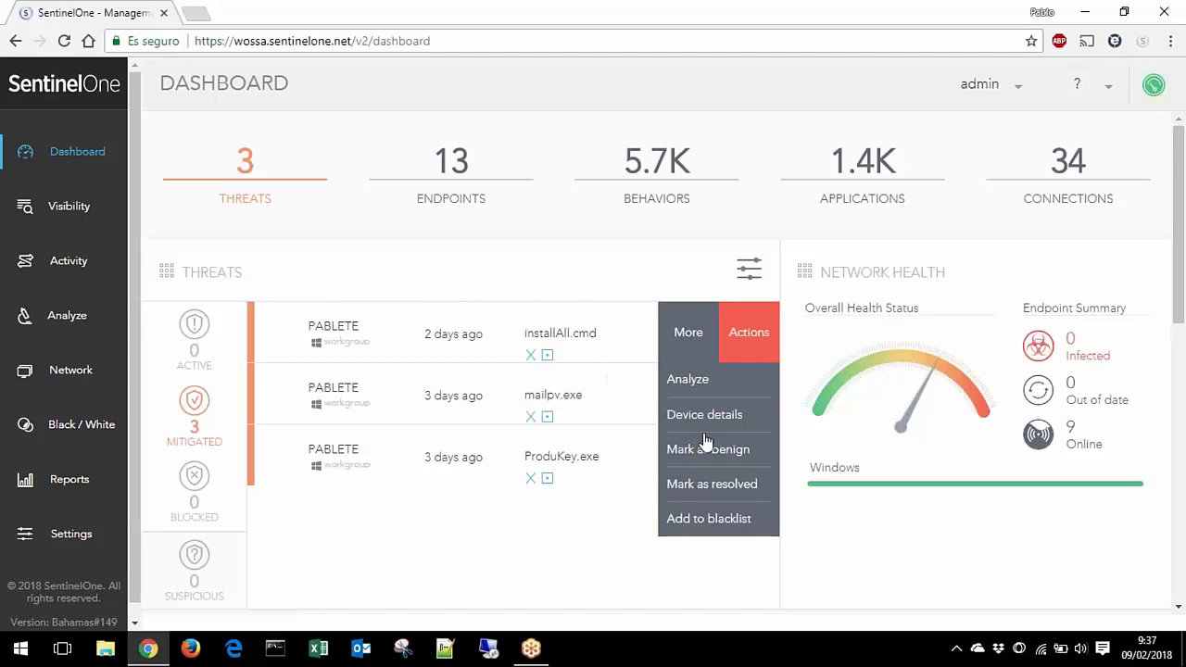
left_click(755, 341)
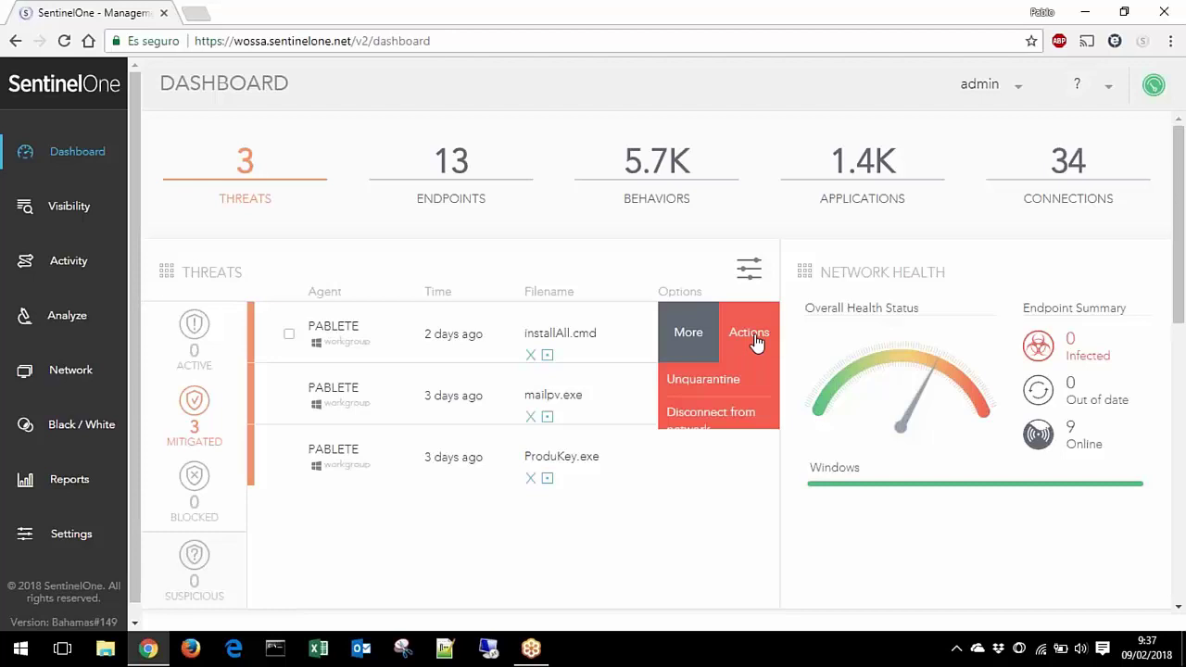
left_click(693, 337)
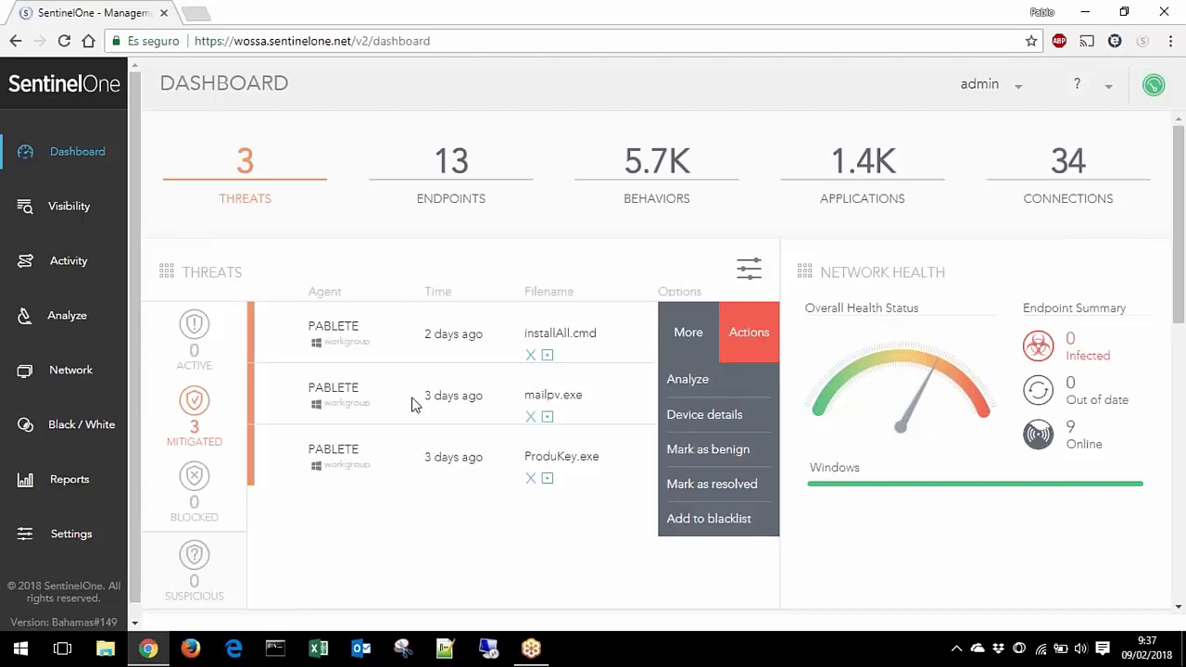
left_click_drag(251, 326, 251, 370)
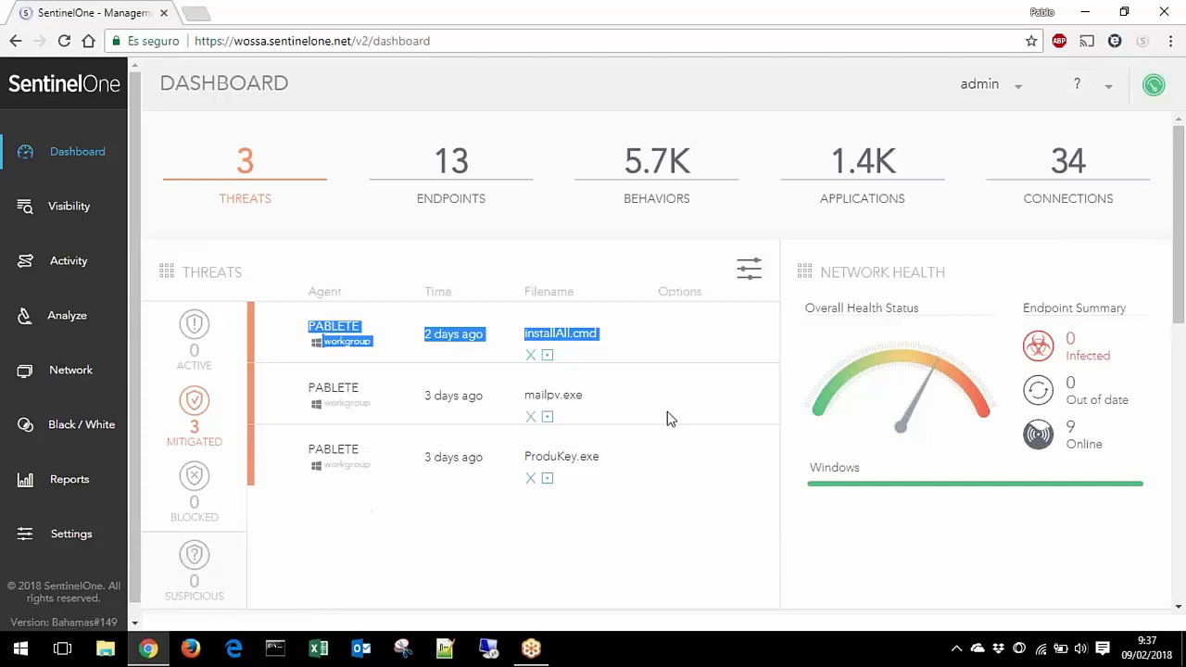
left_click(748, 268)
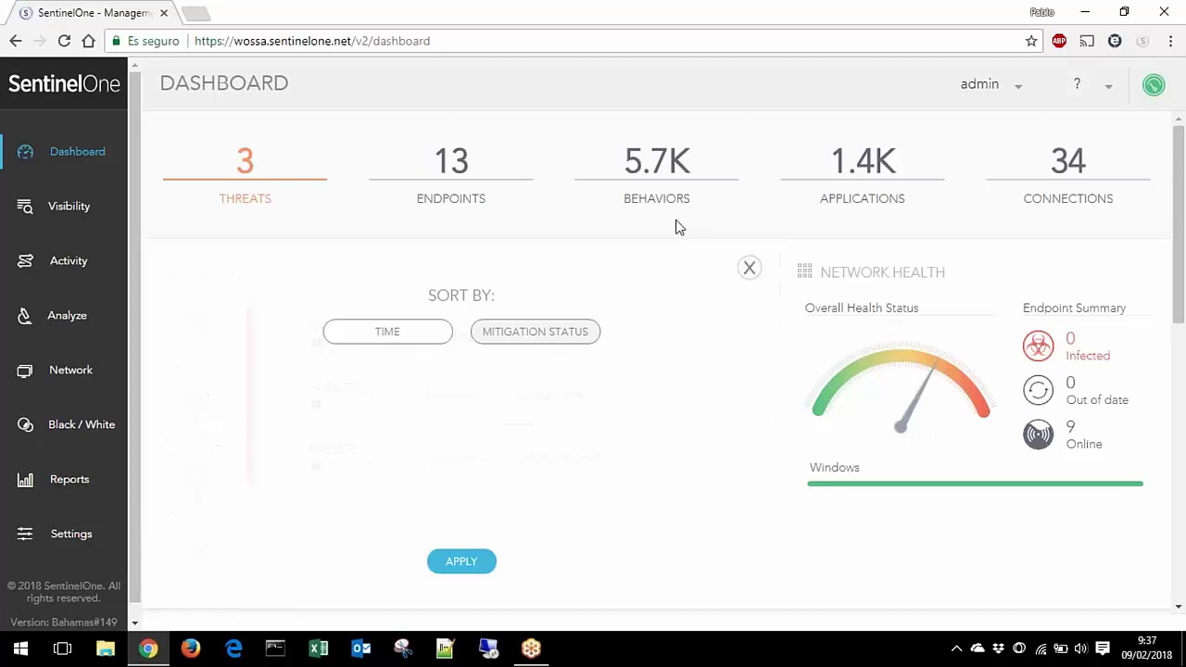
left_click(748, 267)
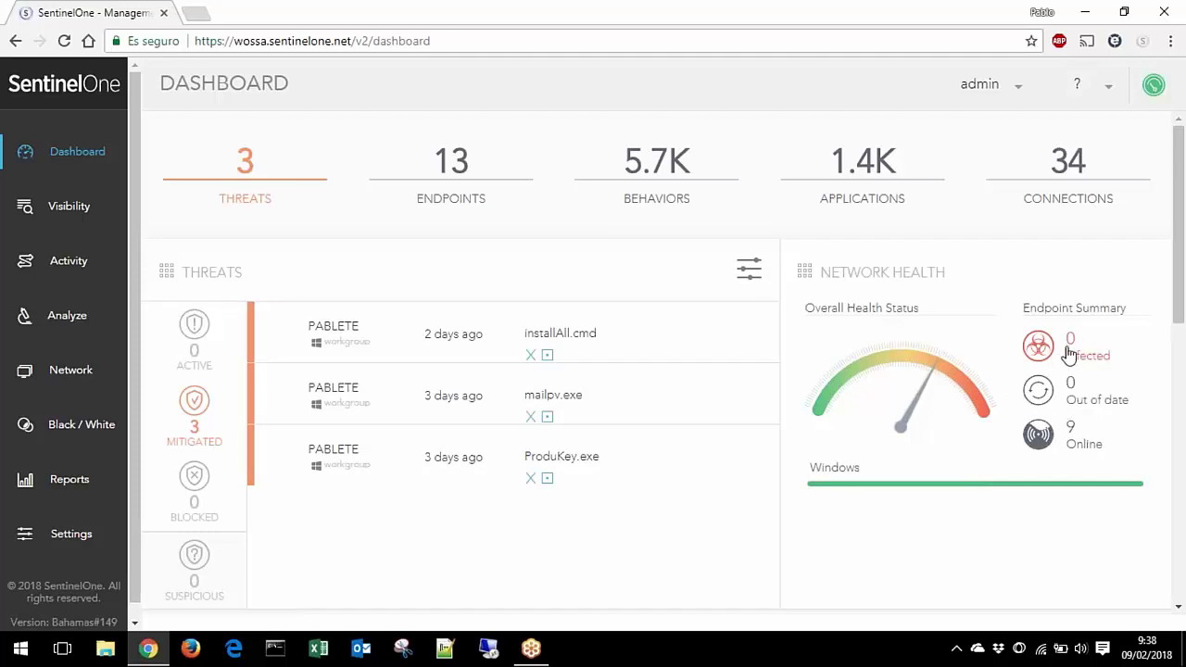
mouse_move(842, 389)
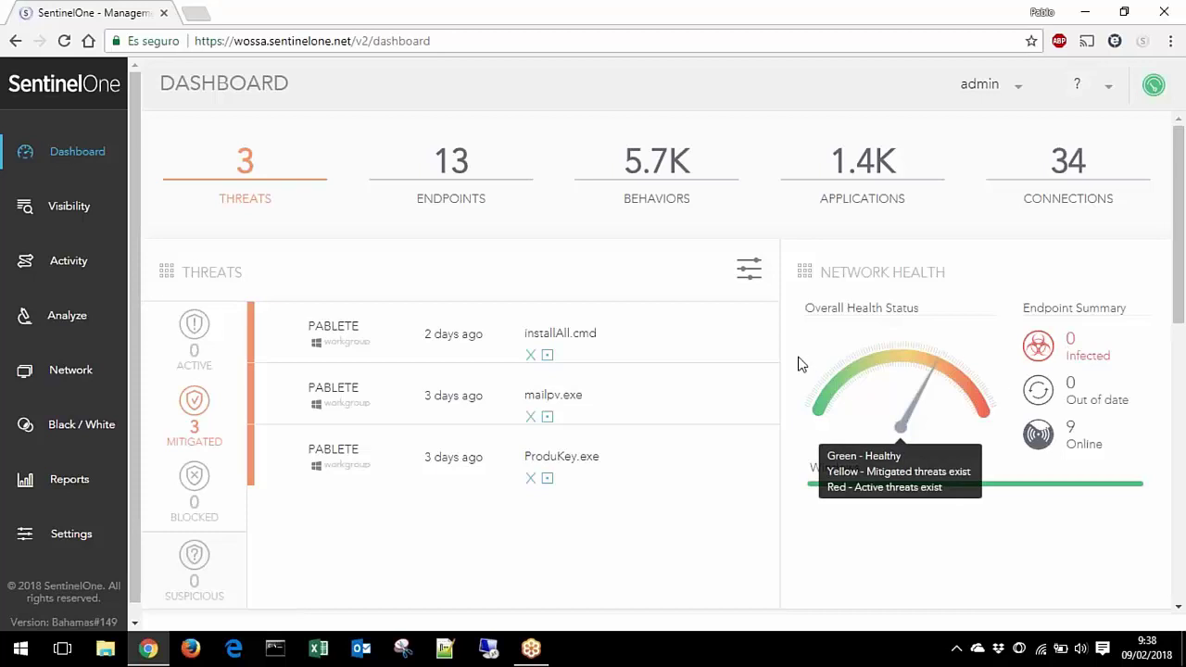
scroll(815, 364, "down", 5)
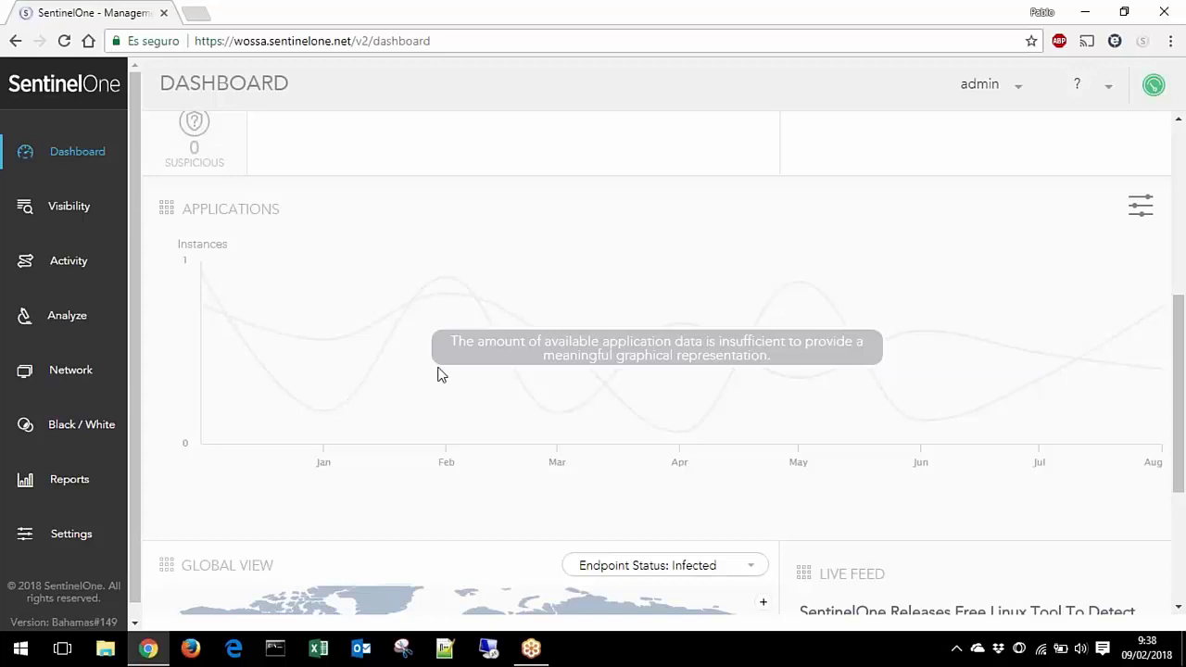
scroll(445, 374, "down", 3)
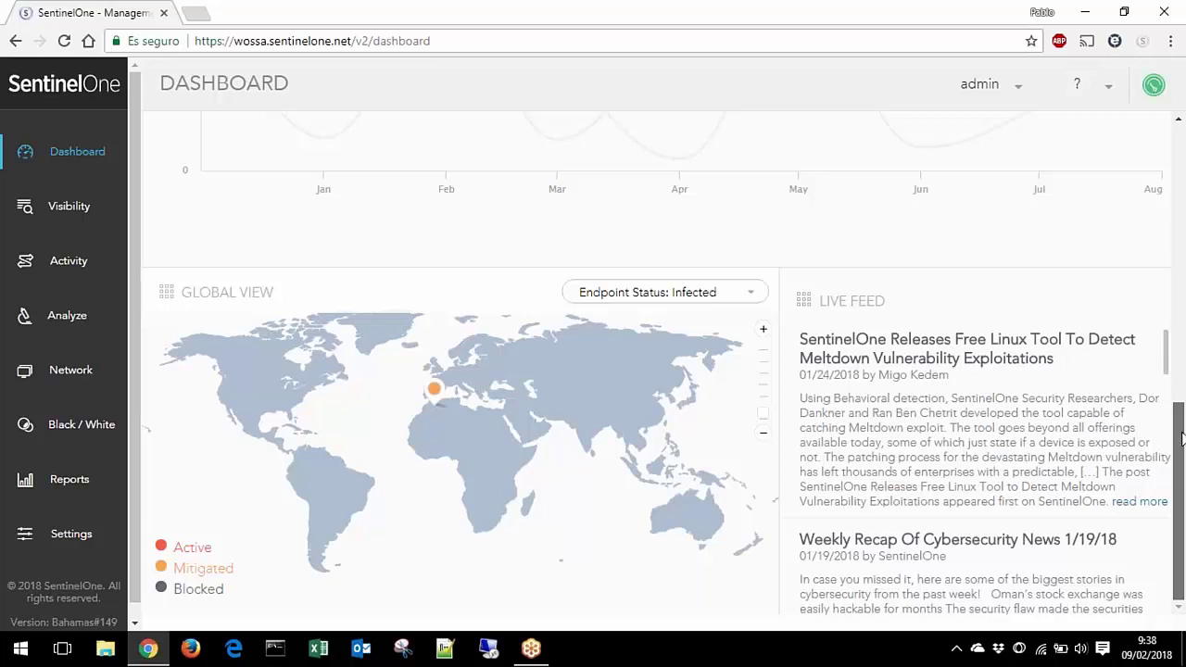
mouse_move(1181, 435)
left_mouse_down()
mouse_move(1155, 284)
mouse_move(1147, 92)
mouse_move(1123, 130)
left_mouse_up()
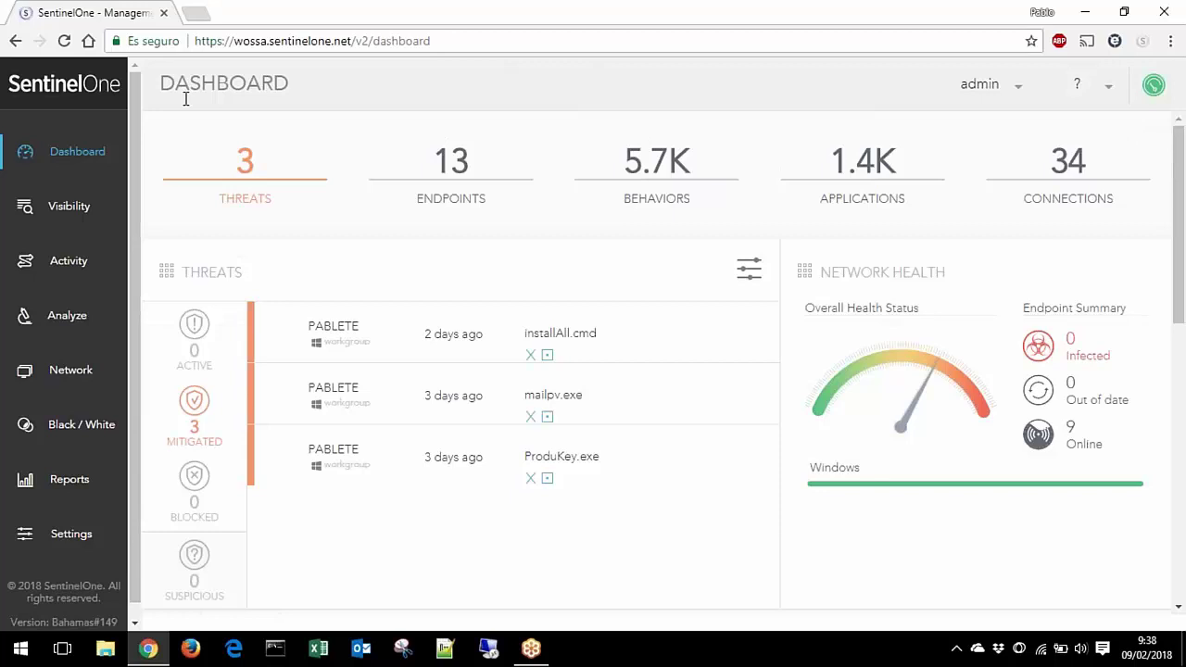
Step: Add an Agent Machine Name criterion to a Visibility query, then switch to the Activity timeline
left_click(54, 212)
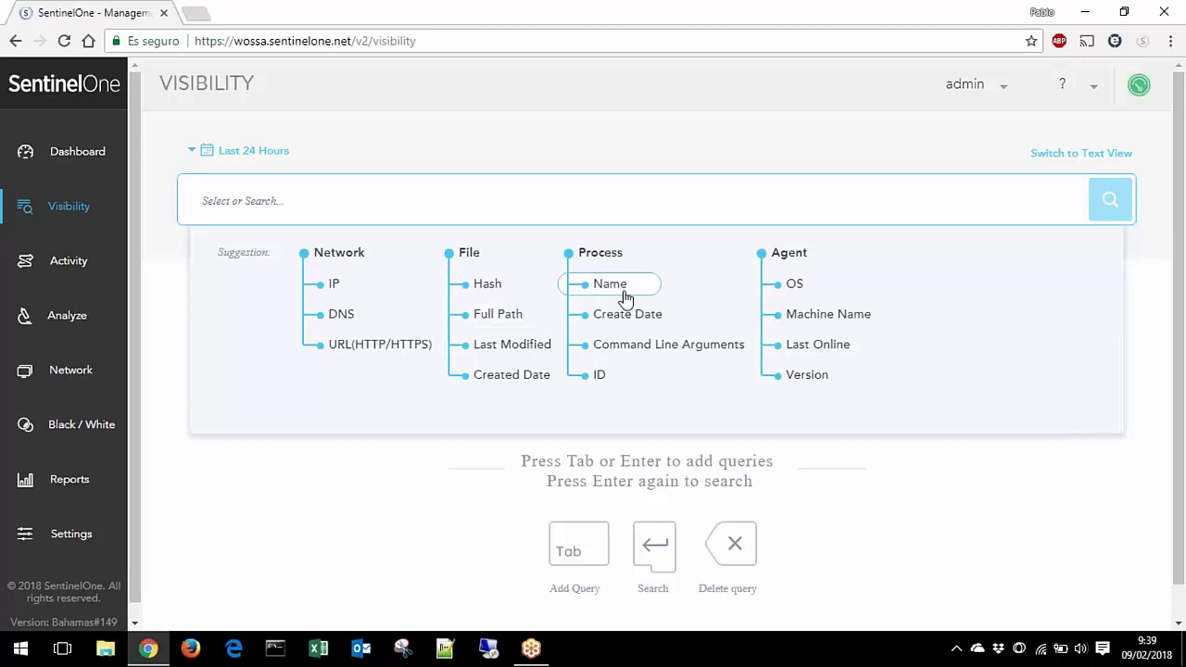
left_click(818, 315)
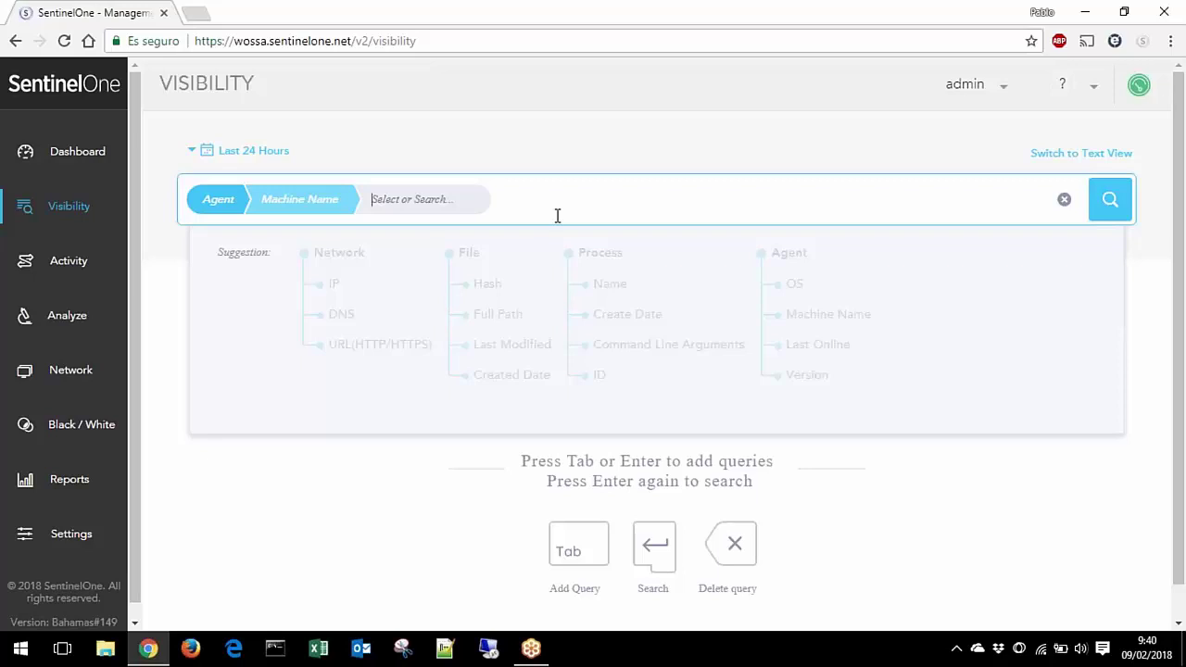
left_click(58, 268)
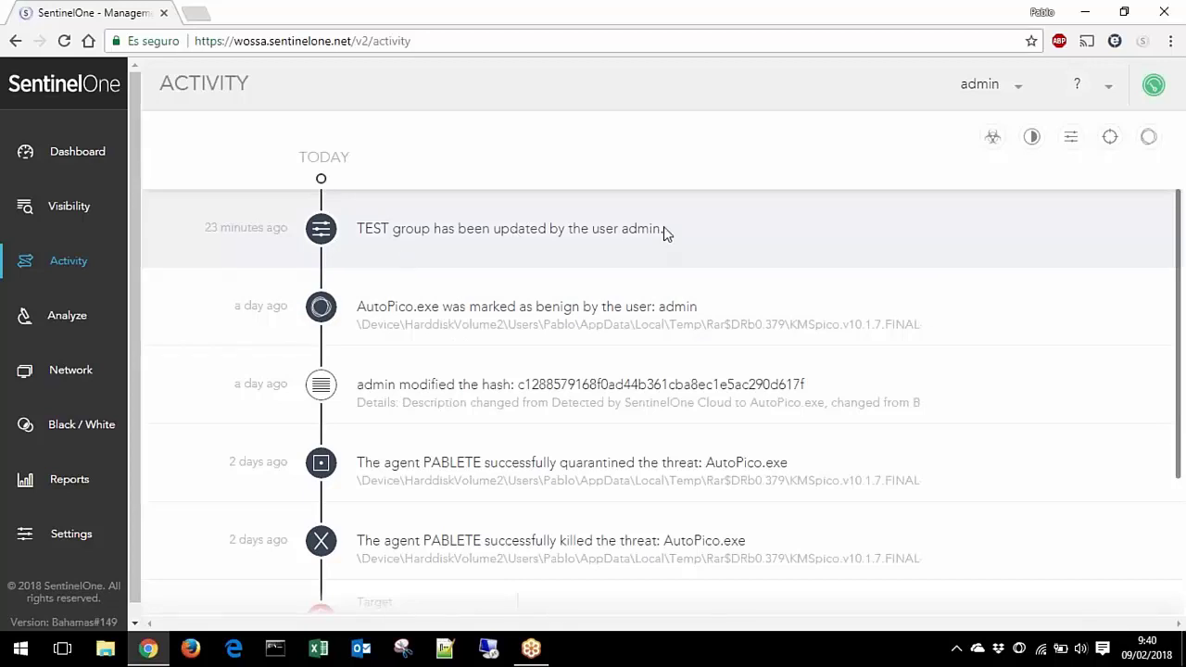
Step: Scroll the Activity timeline and open Analyze on the installAll.cmd detection
scroll(556, 315, "down", 2)
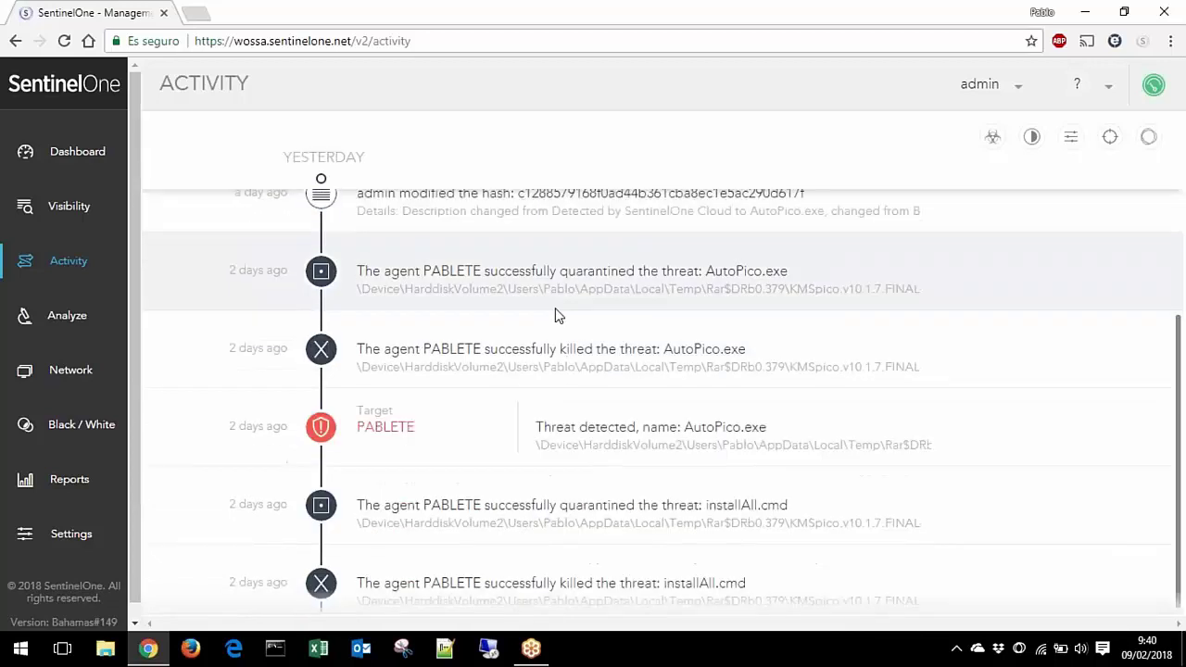
scroll(547, 322, "down", 1)
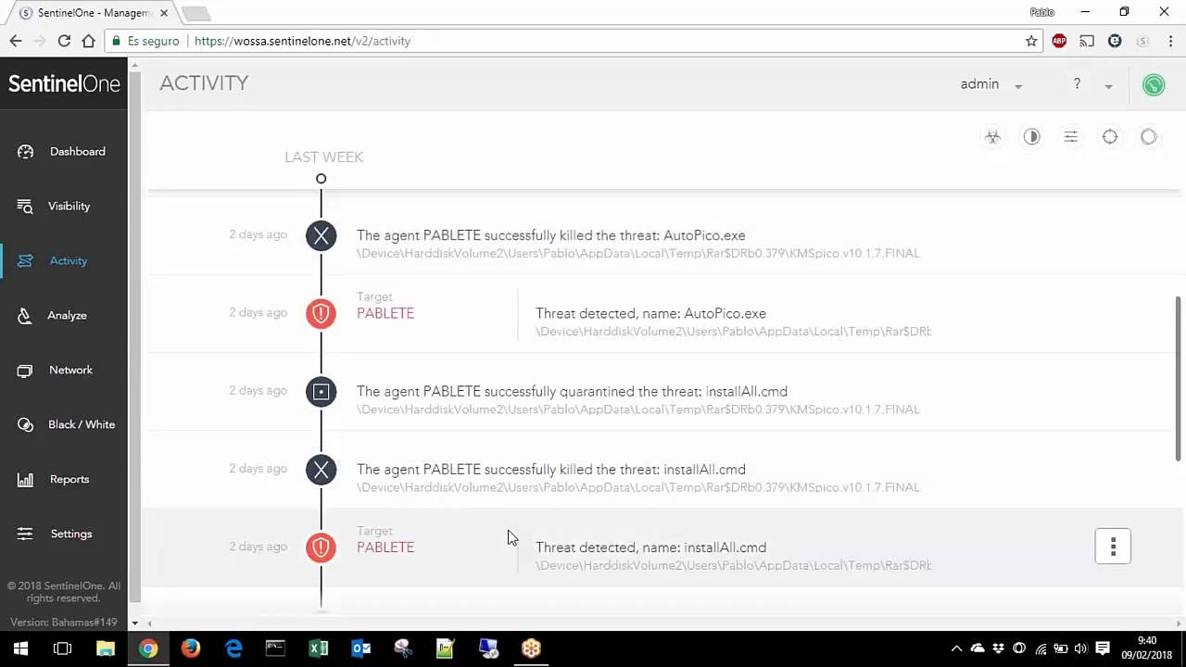
scroll(494, 384, "down", 1)
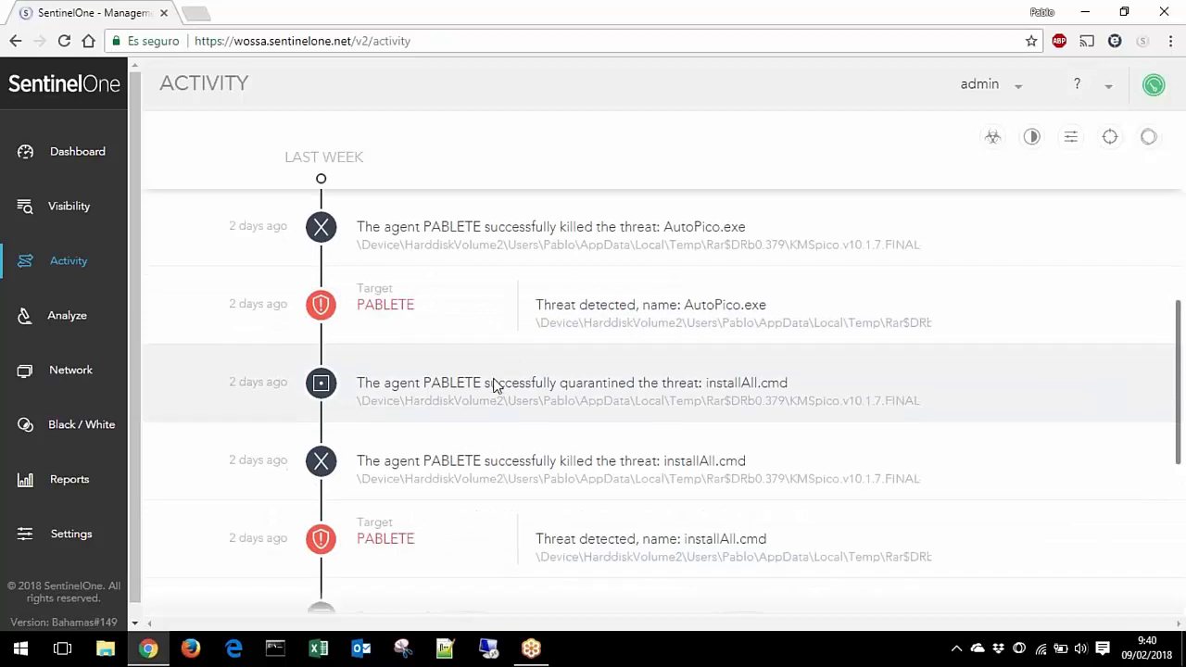
scroll(493, 385, "down", 1)
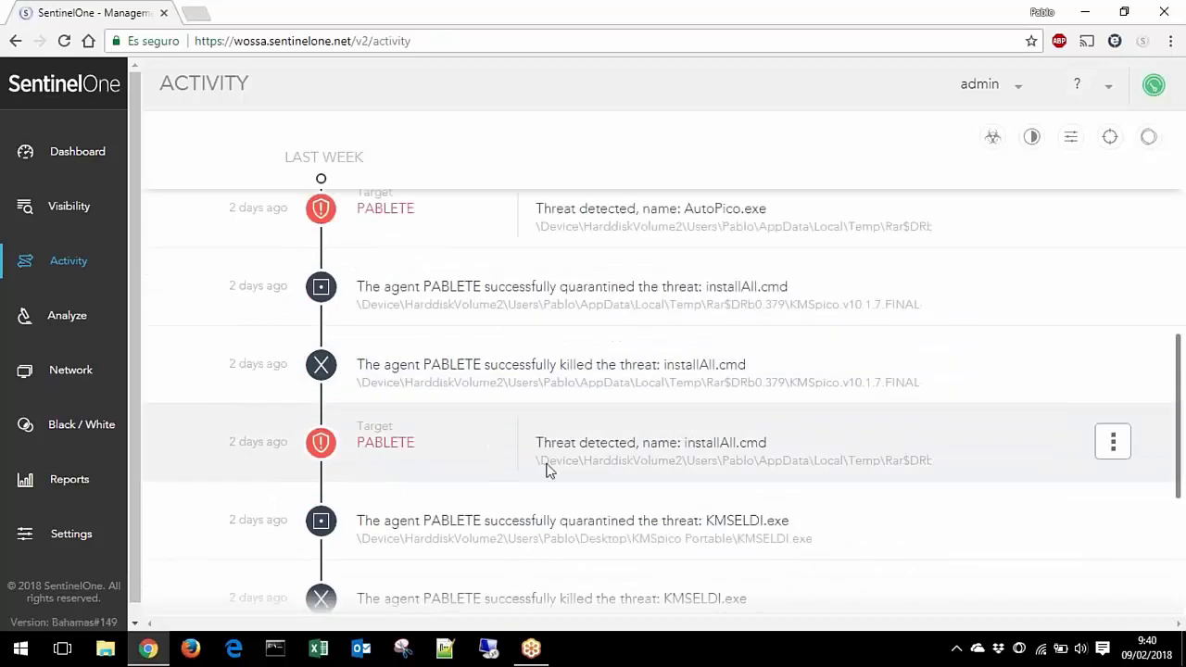
left_click(1112, 453)
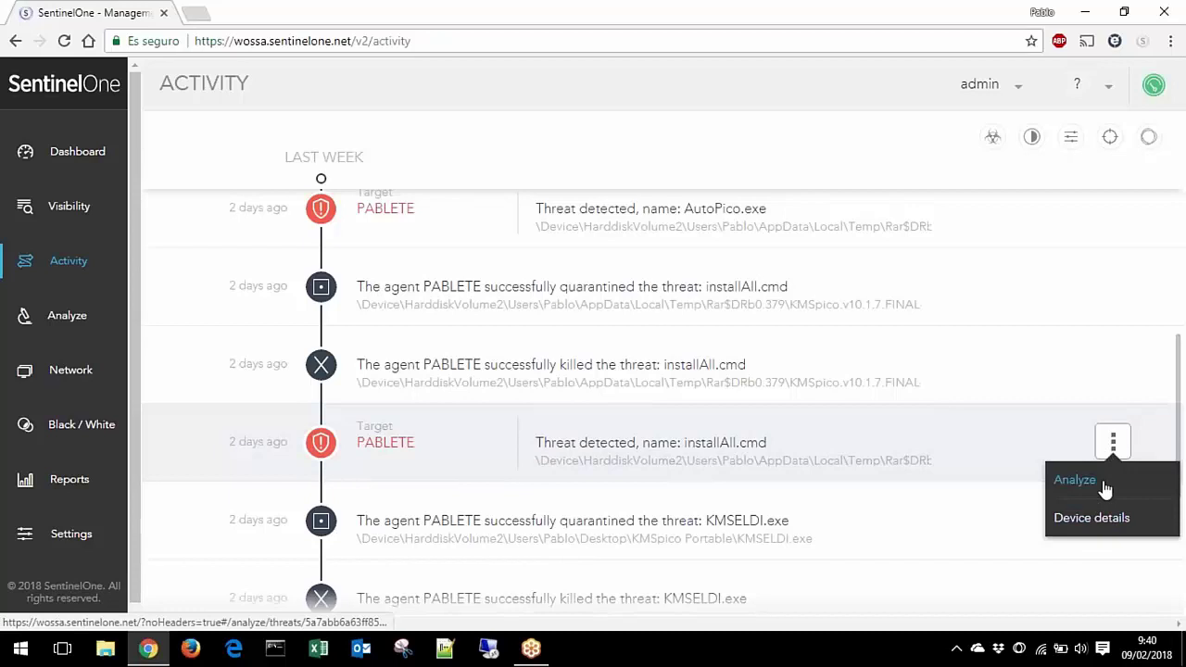
left_click(1074, 480)
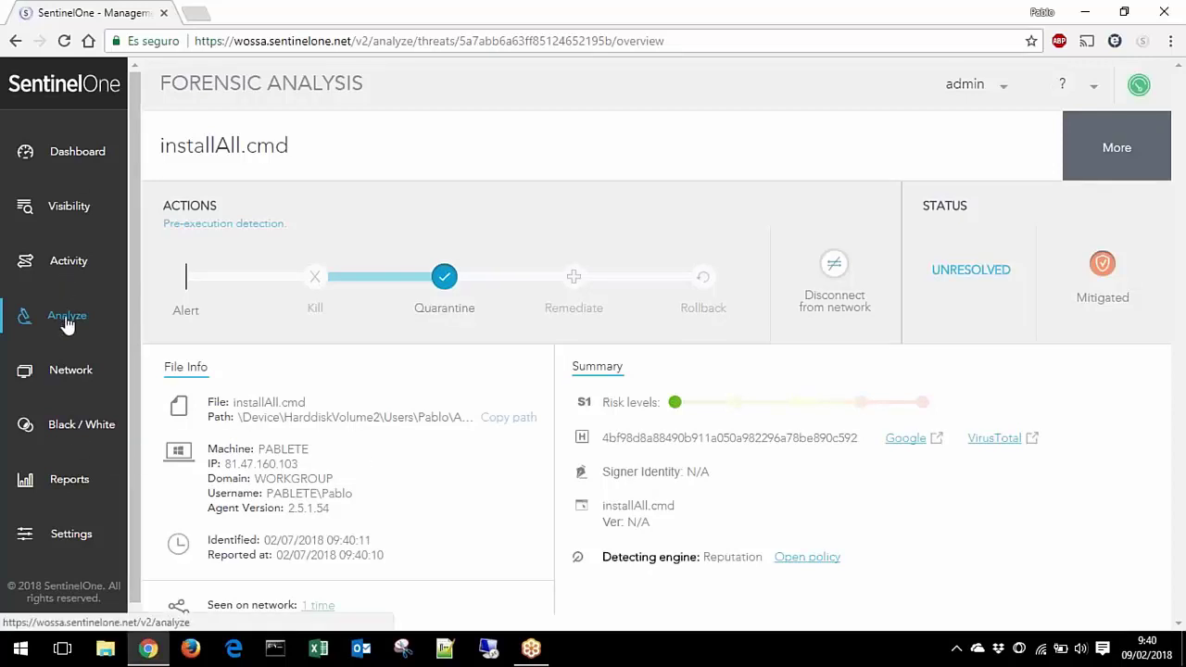
Step: Return to the Activity timeline after reviewing the installAll.cmd analysis
left_click(68, 263)
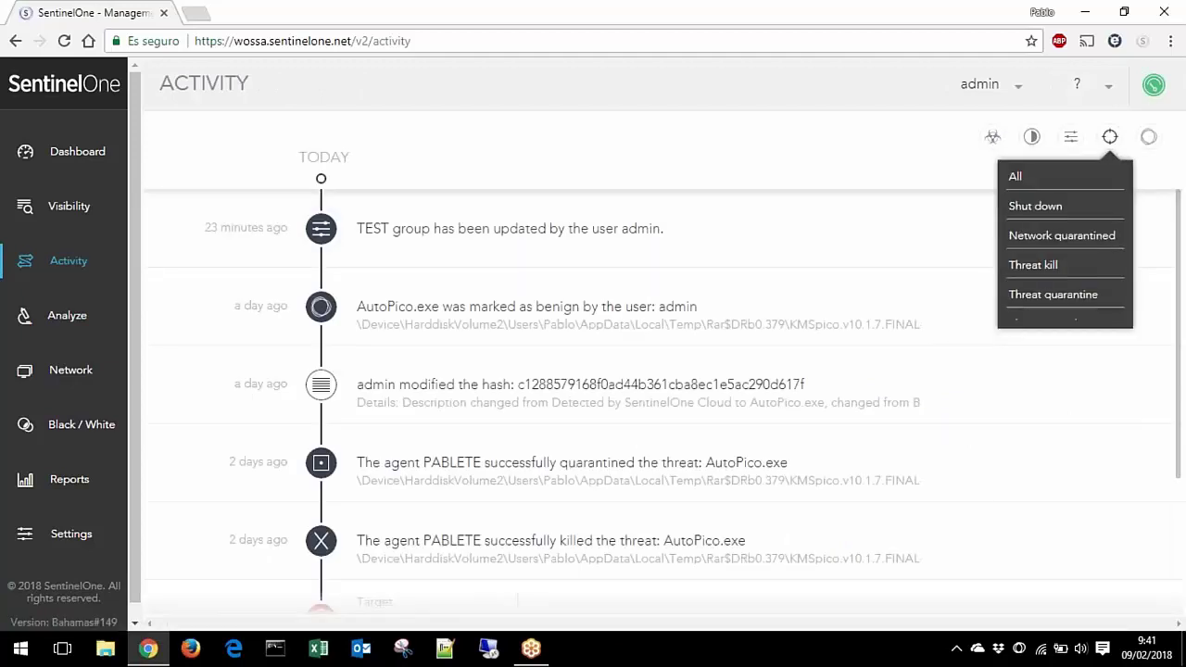
mouse_move(1032, 146)
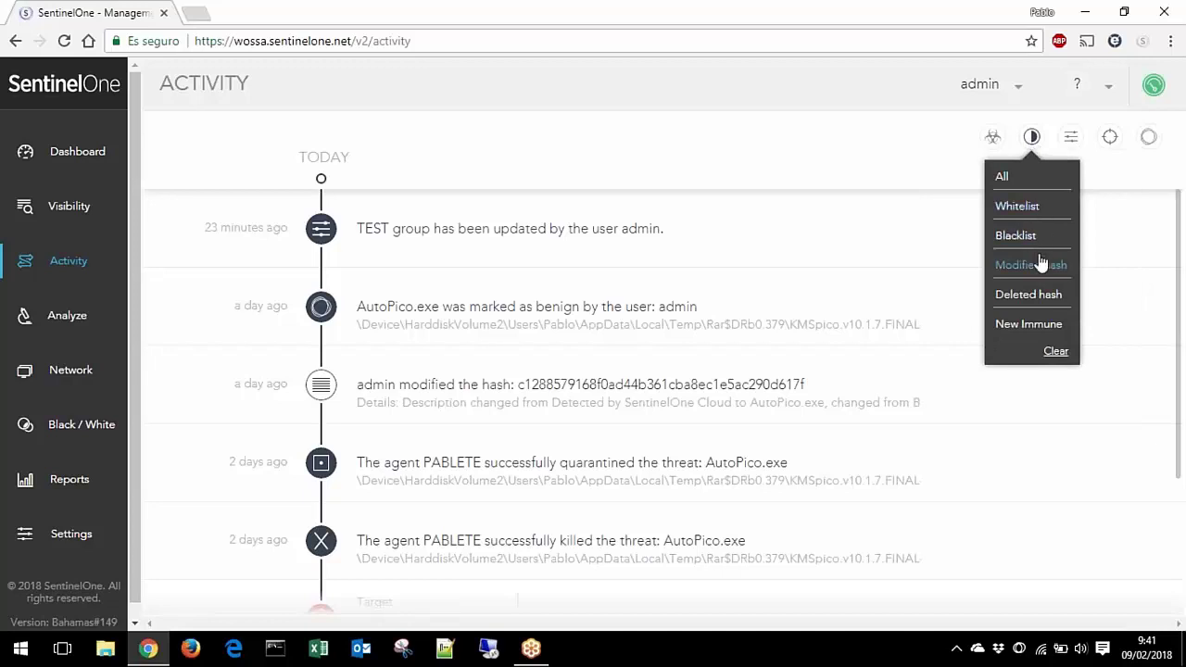
mouse_move(1067, 156)
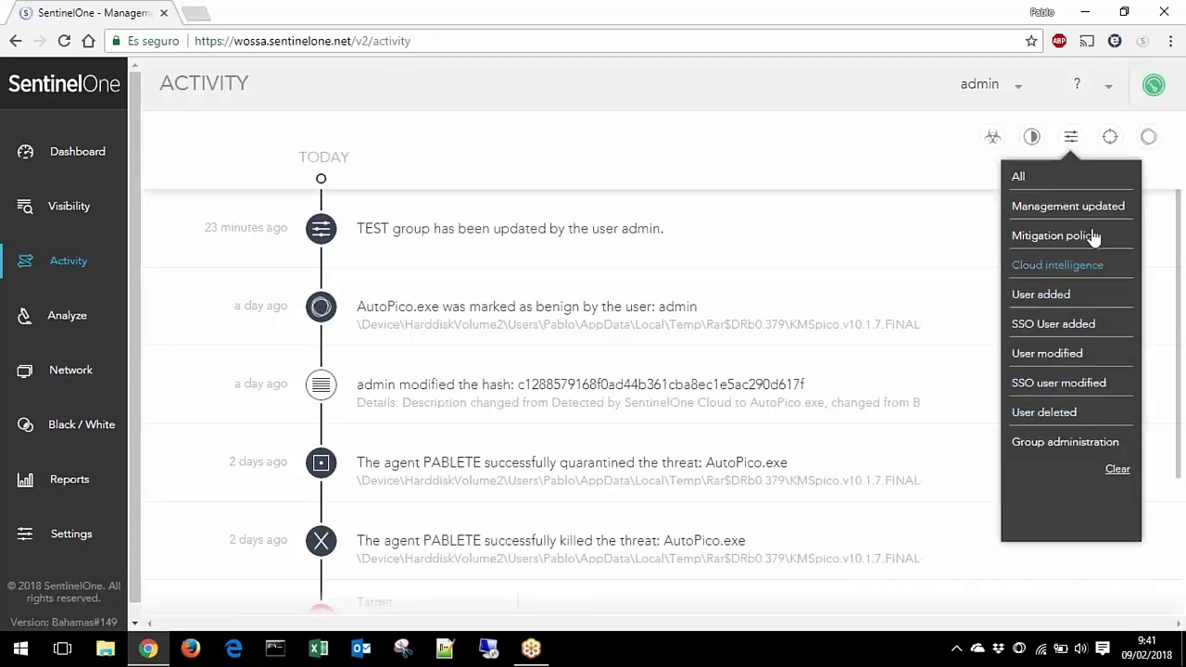
mouse_move(1111, 140)
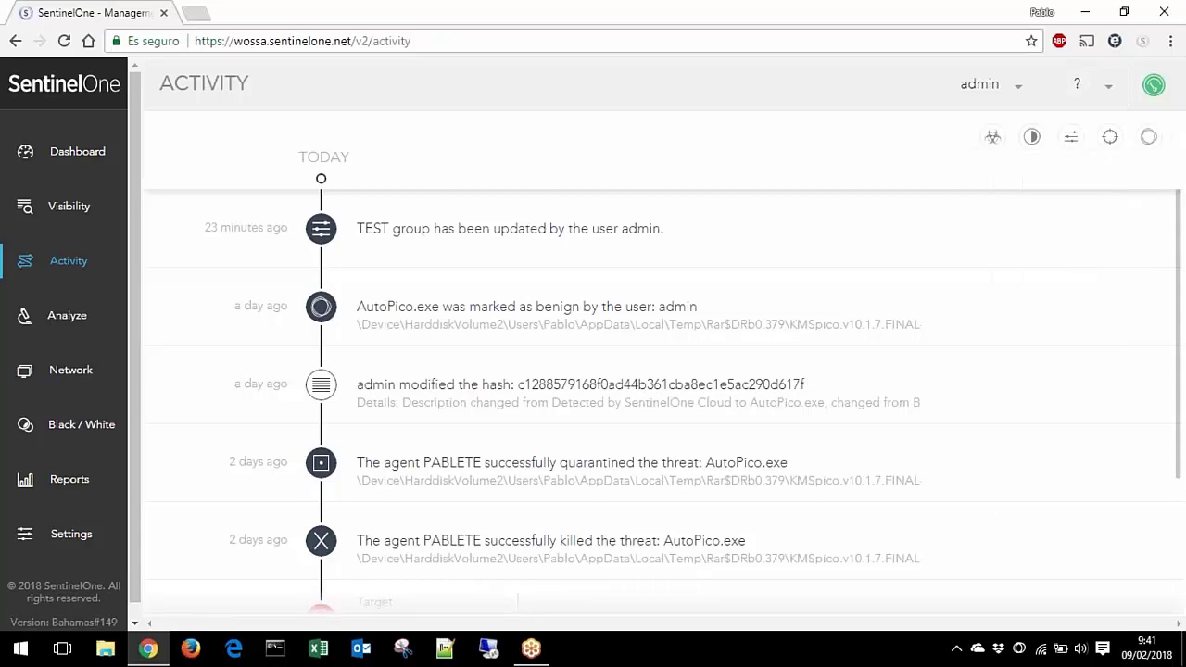
Step: Open the AutoPico.exe forensic analysis from the Analyze threats list
left_click(68, 316)
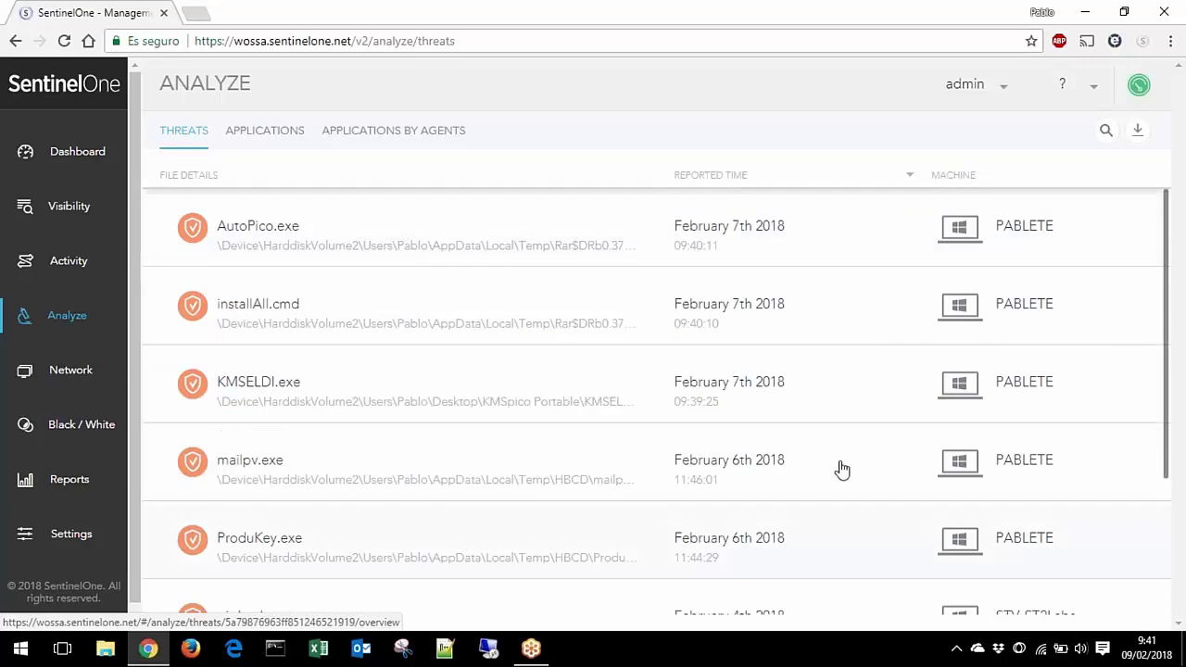
scroll(815, 426, "down", 3)
scroll(704, 343, "up", 3)
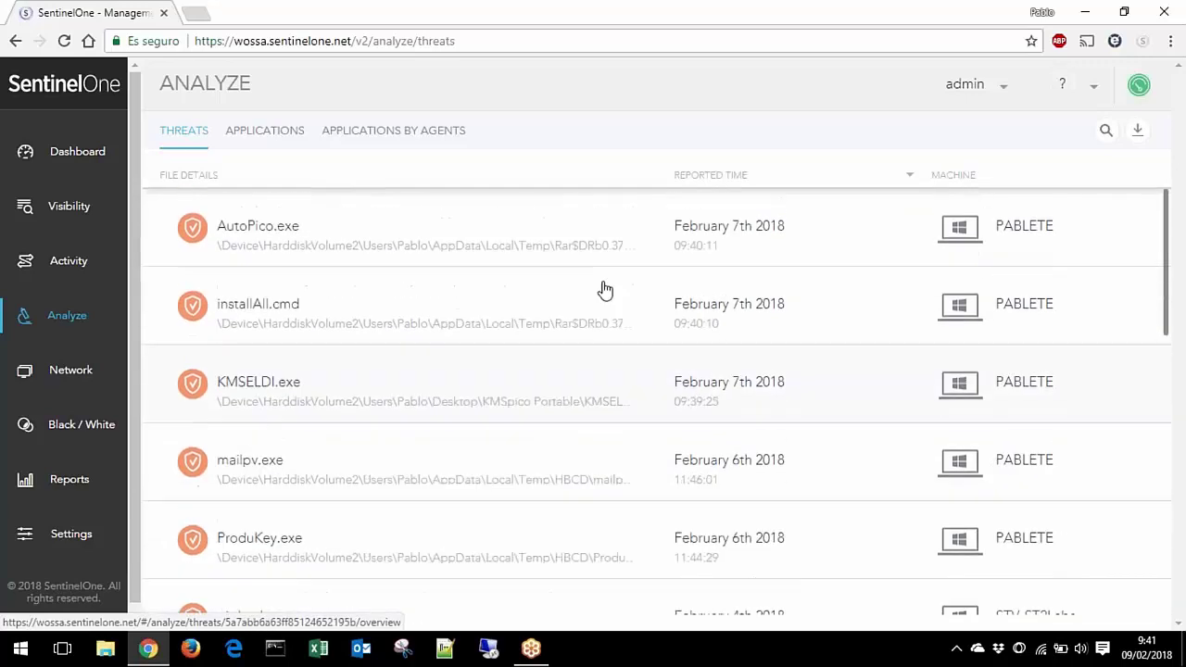
left_click(558, 263)
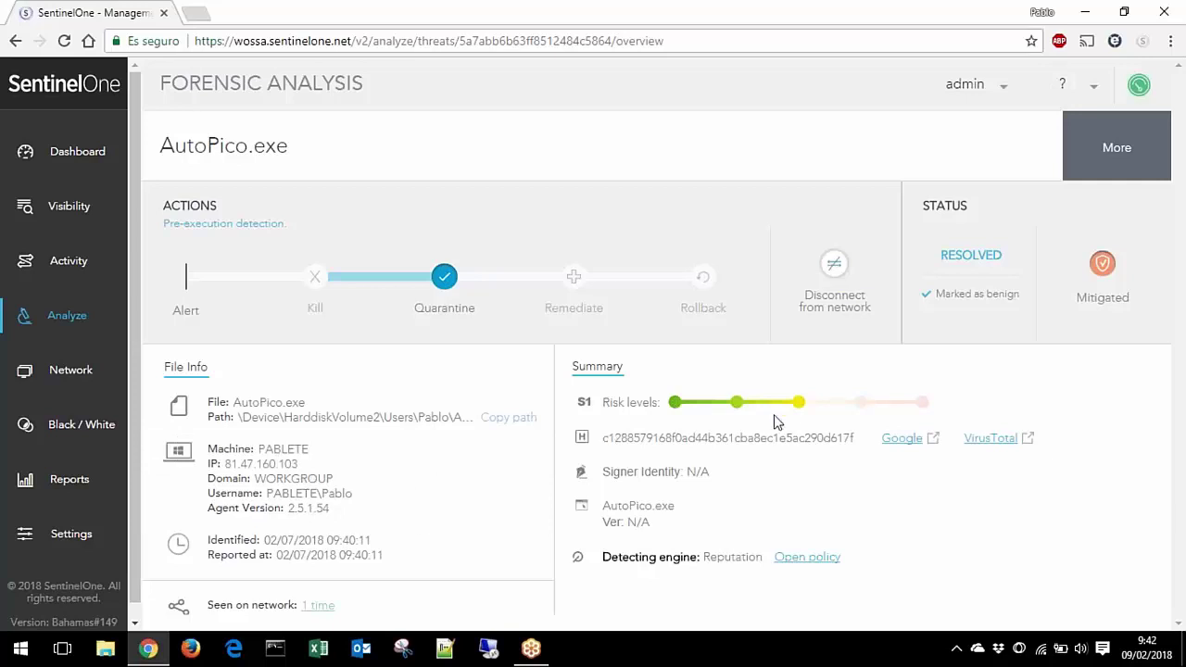
Step: Review AutoPico.exe's analysis and check its extra threat actions without choosing one
scroll(801, 405, "down", 1)
scroll(801, 405, "down", 1)
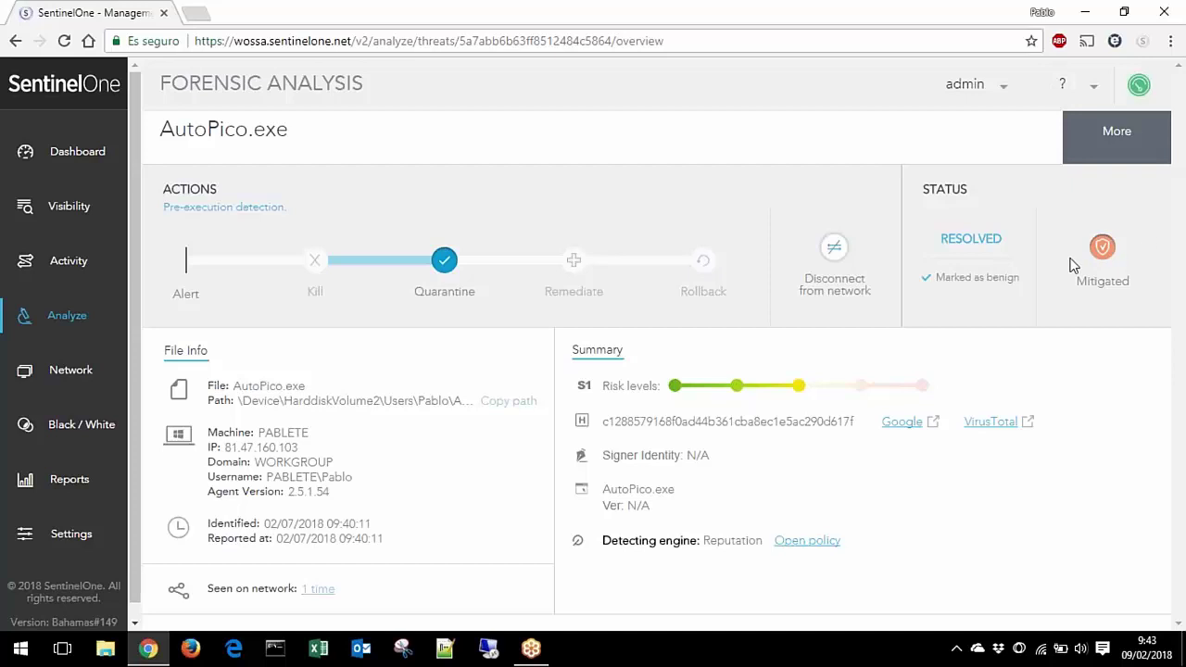
left_click(1114, 145)
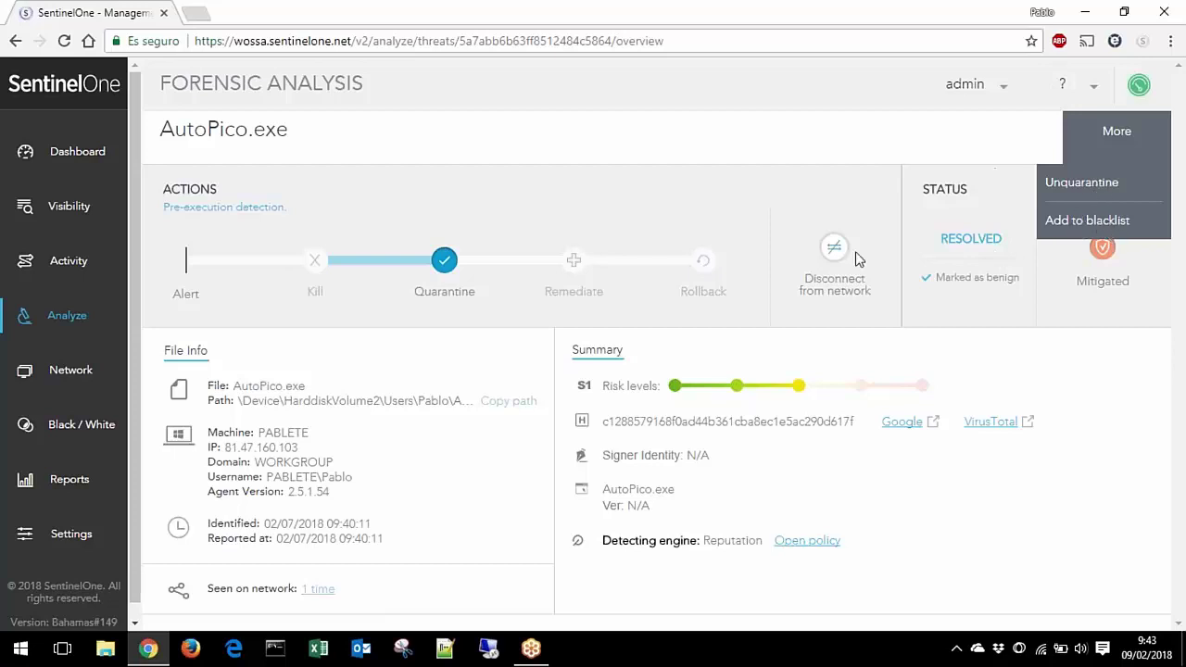
left_click(405, 389)
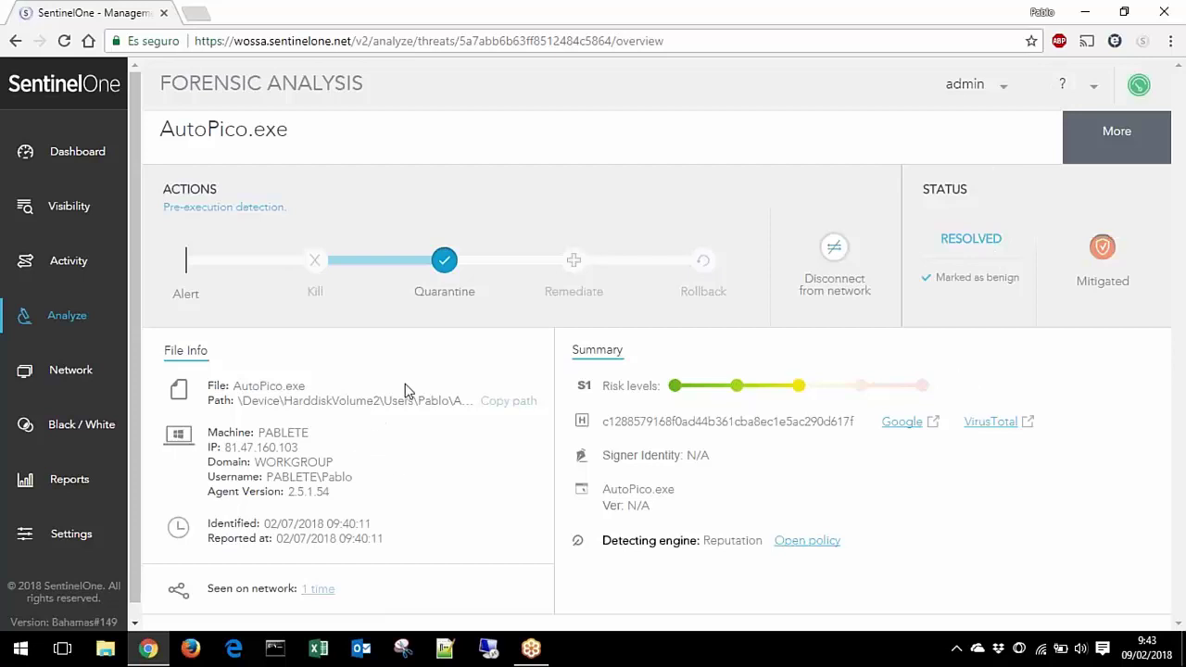
Step: Return to the Threats list and expand, collapse, then re-expand the dup2patcher.dll group
mouse_move(573, 267)
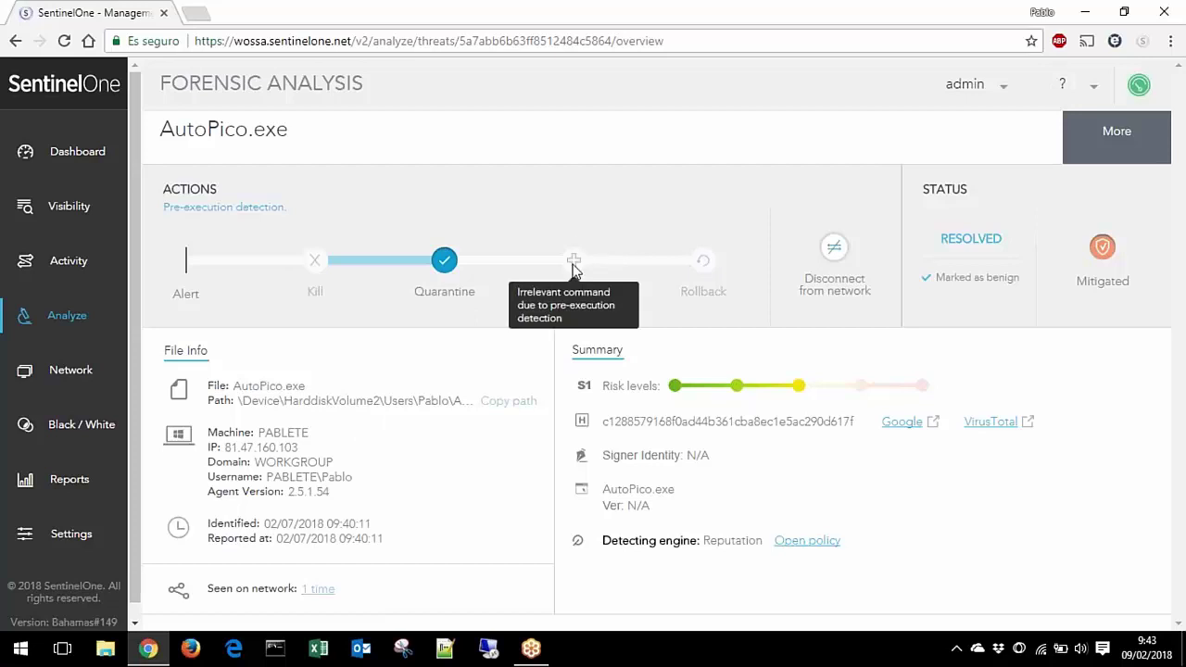
left_click(83, 316)
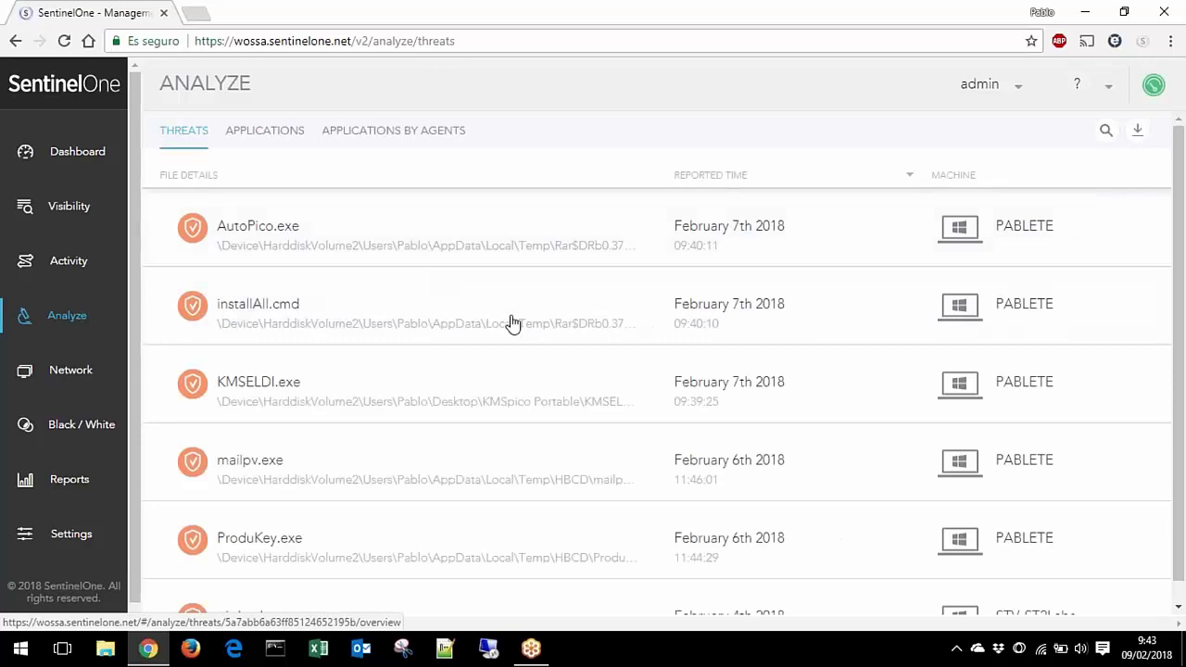
scroll(490, 296, "down", 2)
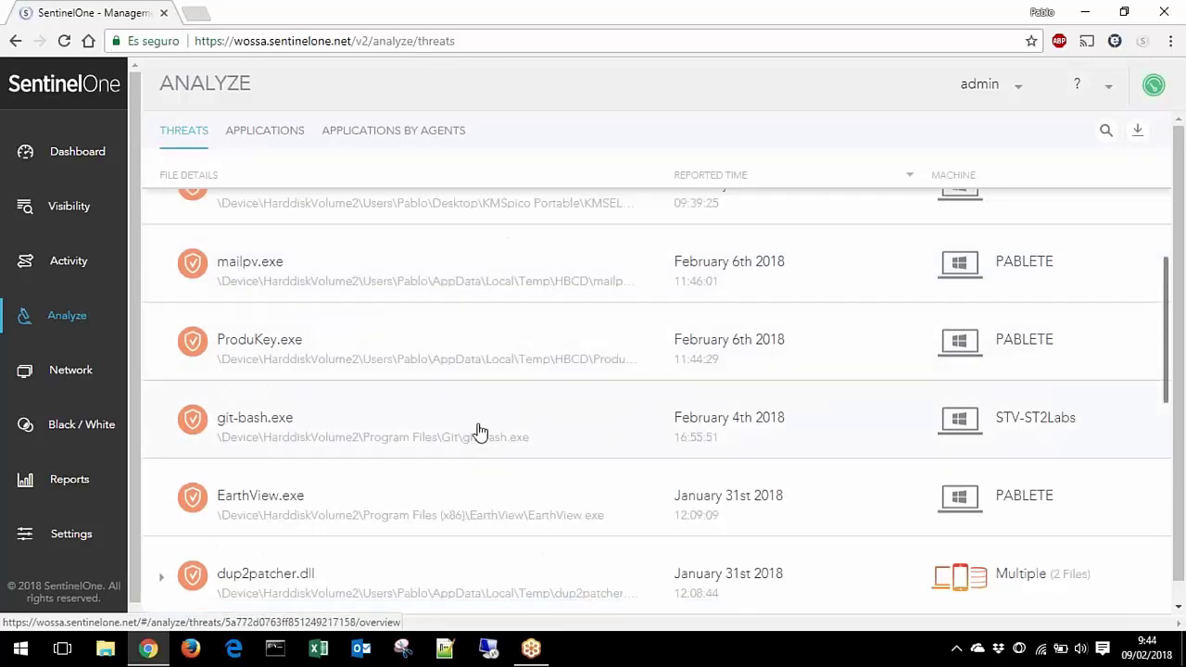
scroll(477, 429, "down", 1)
left_click(457, 489)
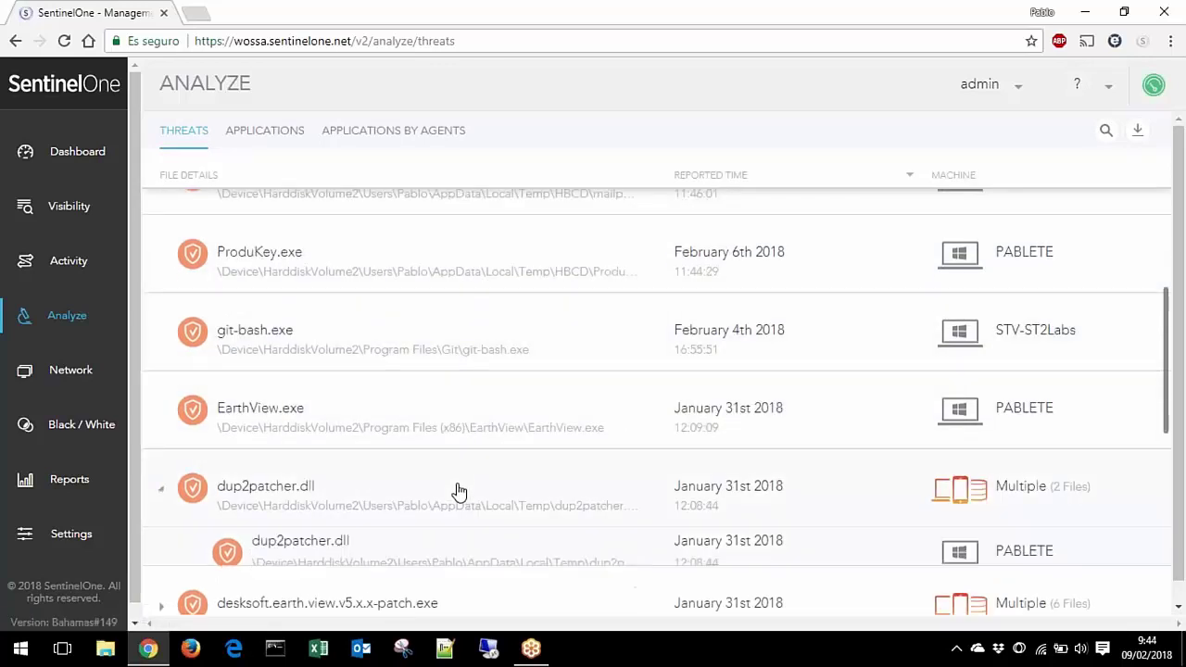
scroll(477, 468, "down", 2)
left_click(467, 360)
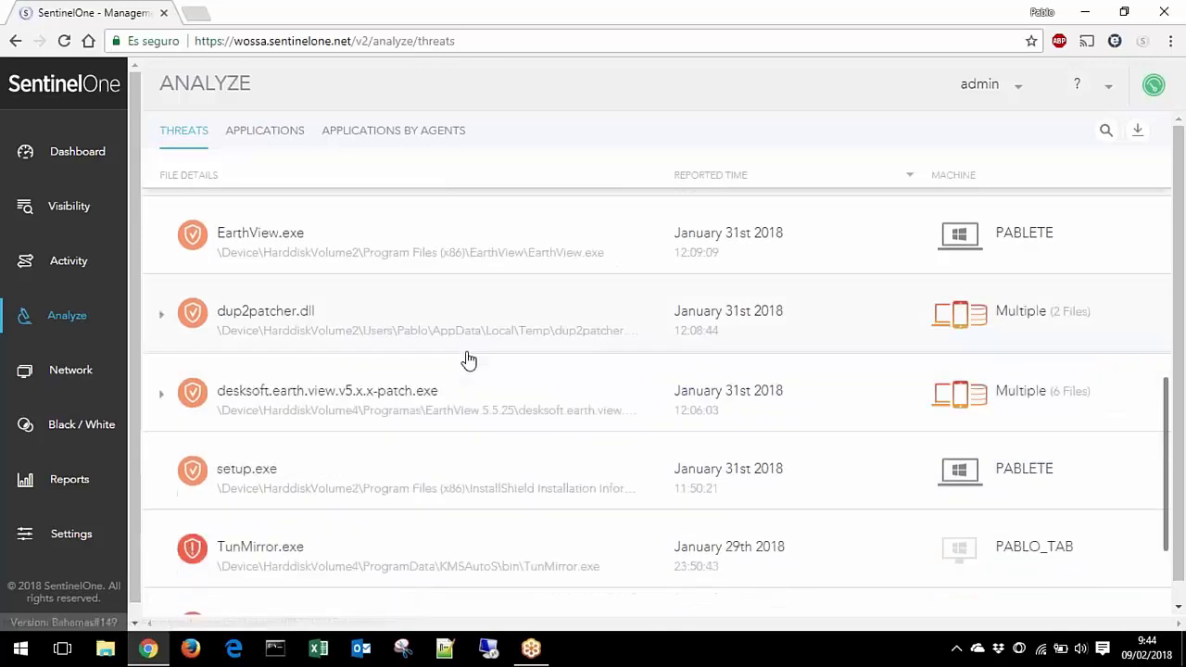
left_click(461, 328)
left_click(444, 390)
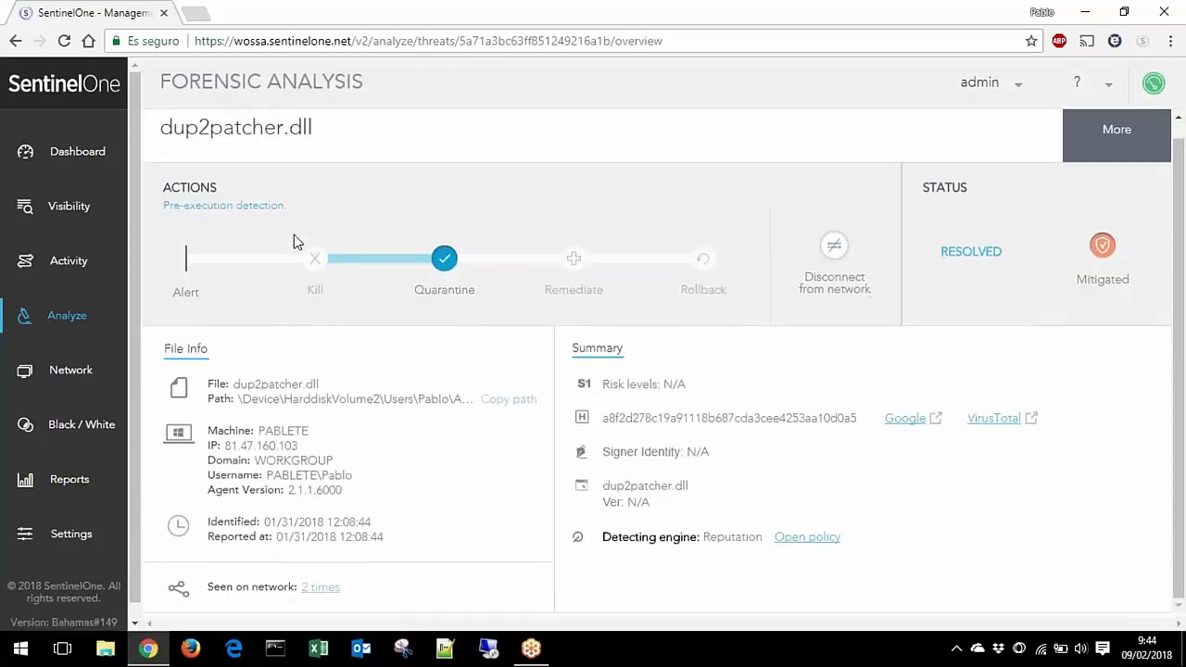
left_click(77, 314)
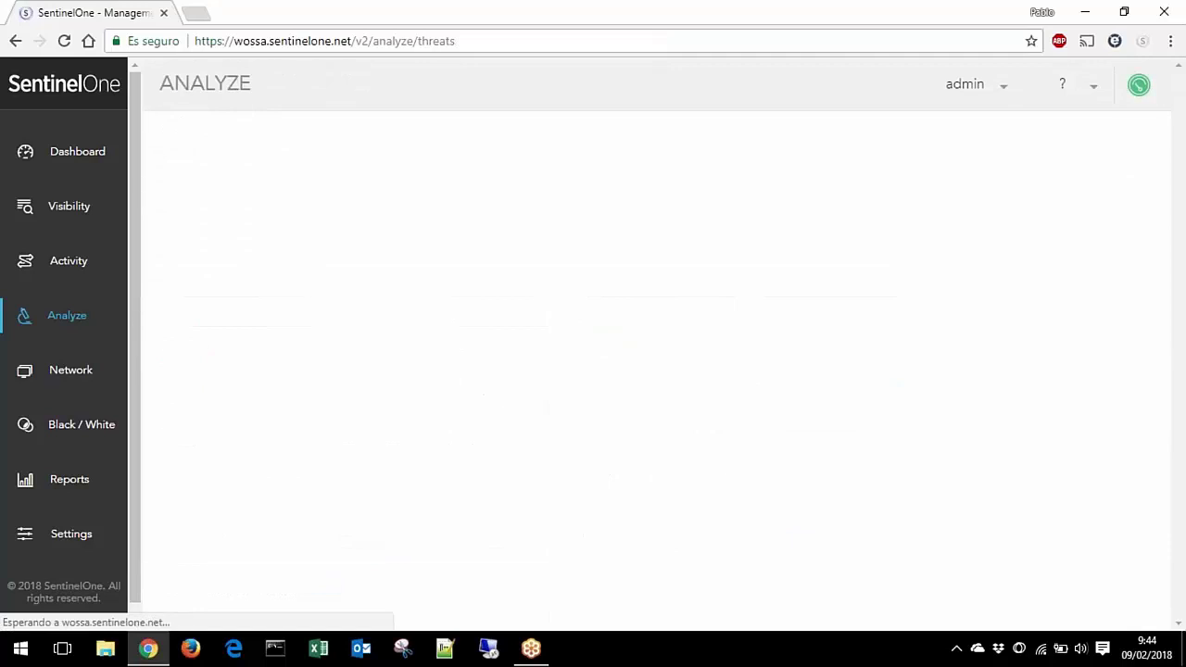
scroll(569, 325, "down", 4)
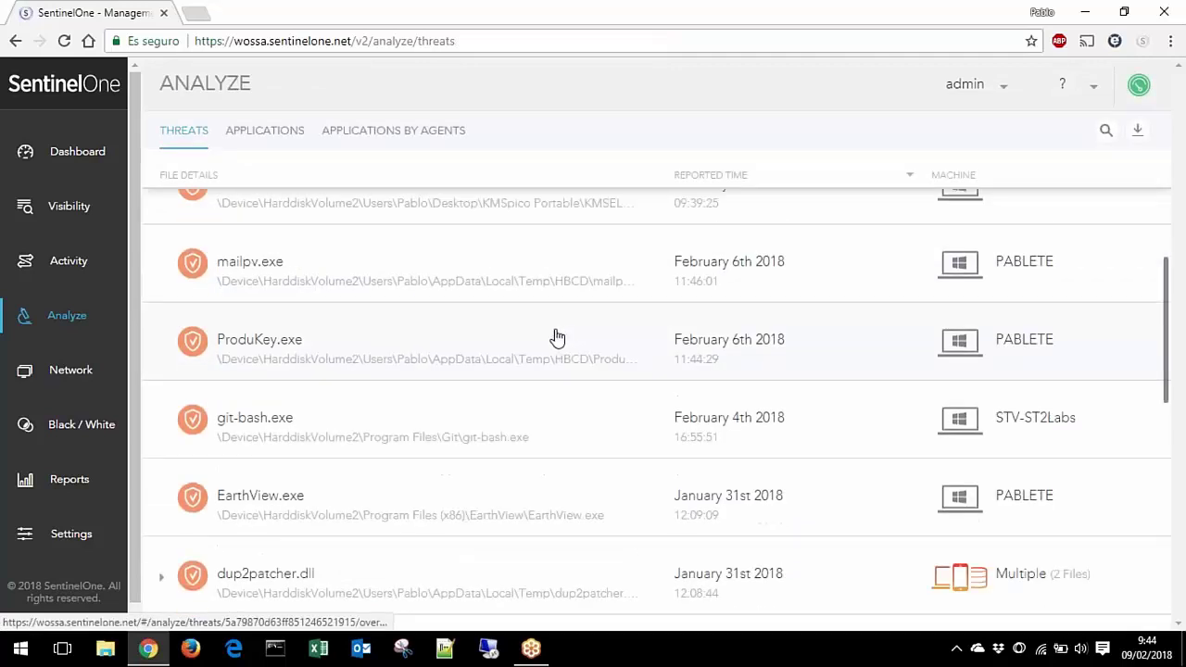
scroll(555, 337, "down", 2)
left_click(361, 555)
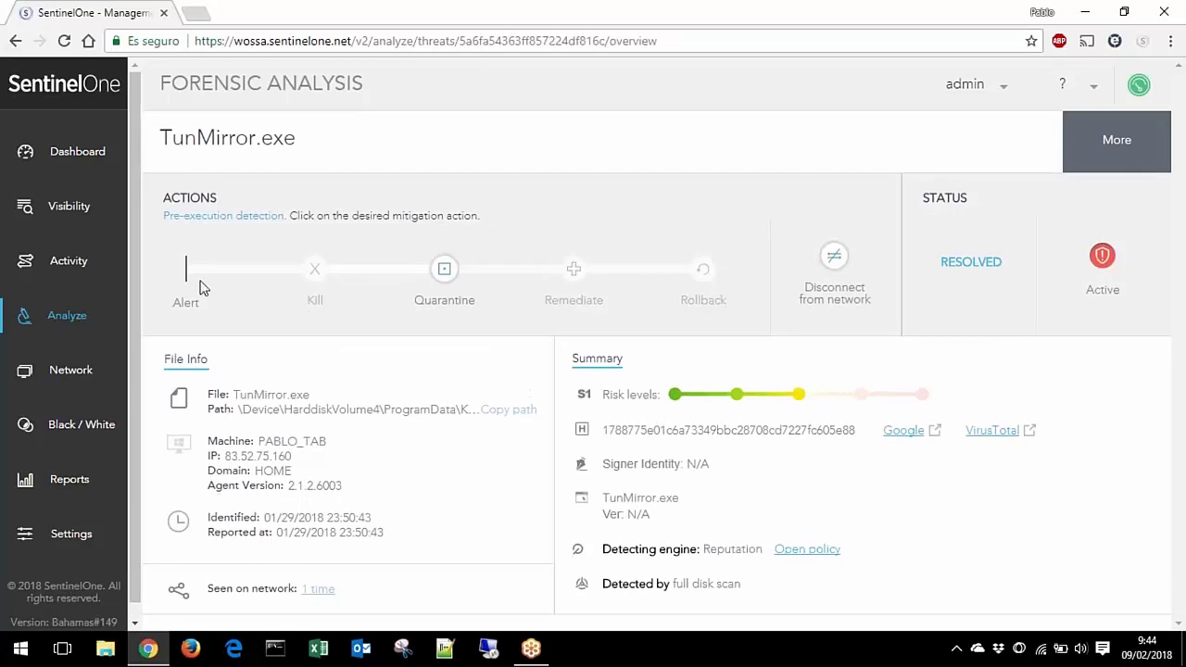
left_click(60, 316)
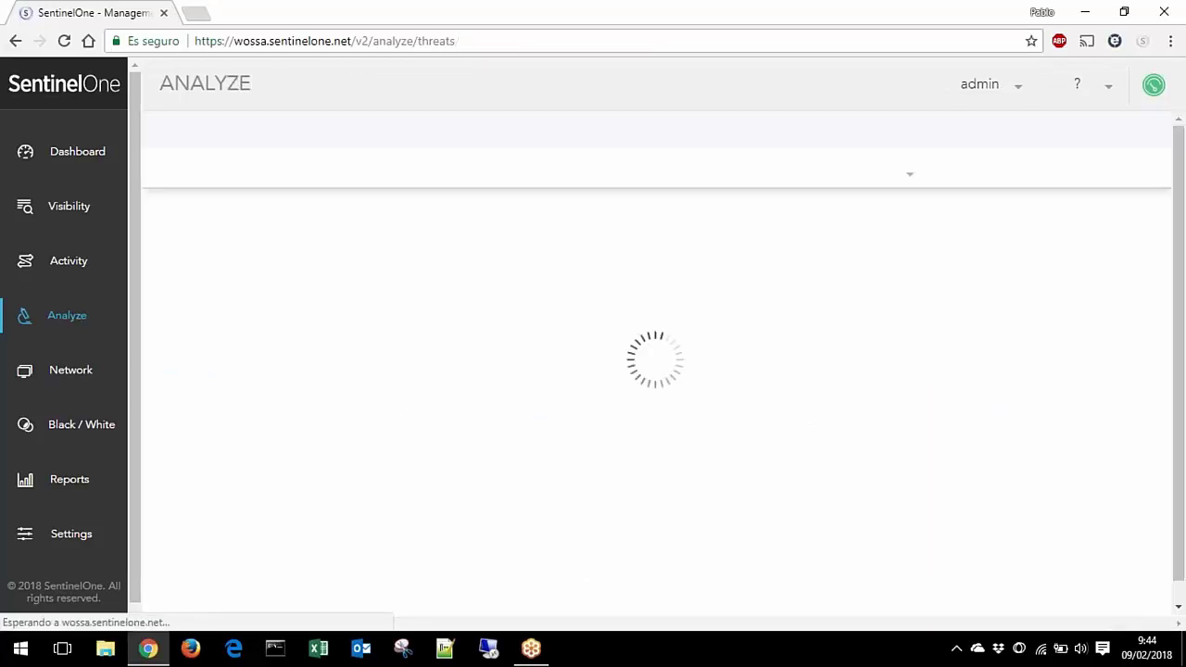
scroll(521, 384, "down", 6)
scroll(526, 373, "down", 3)
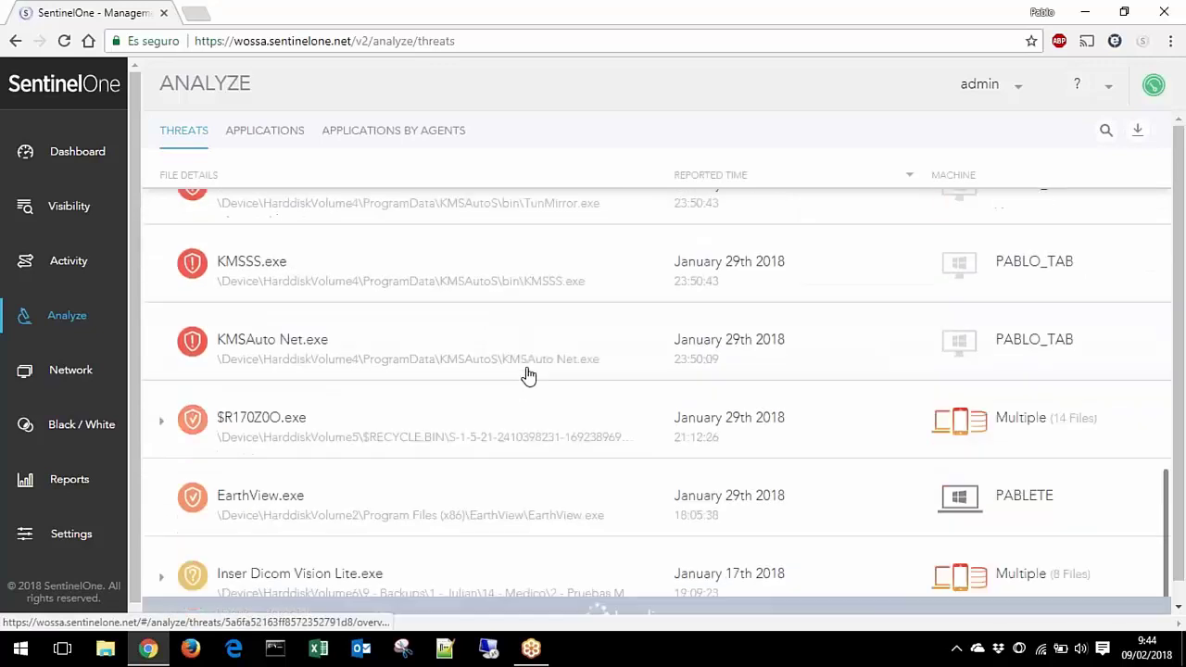
left_click(483, 276)
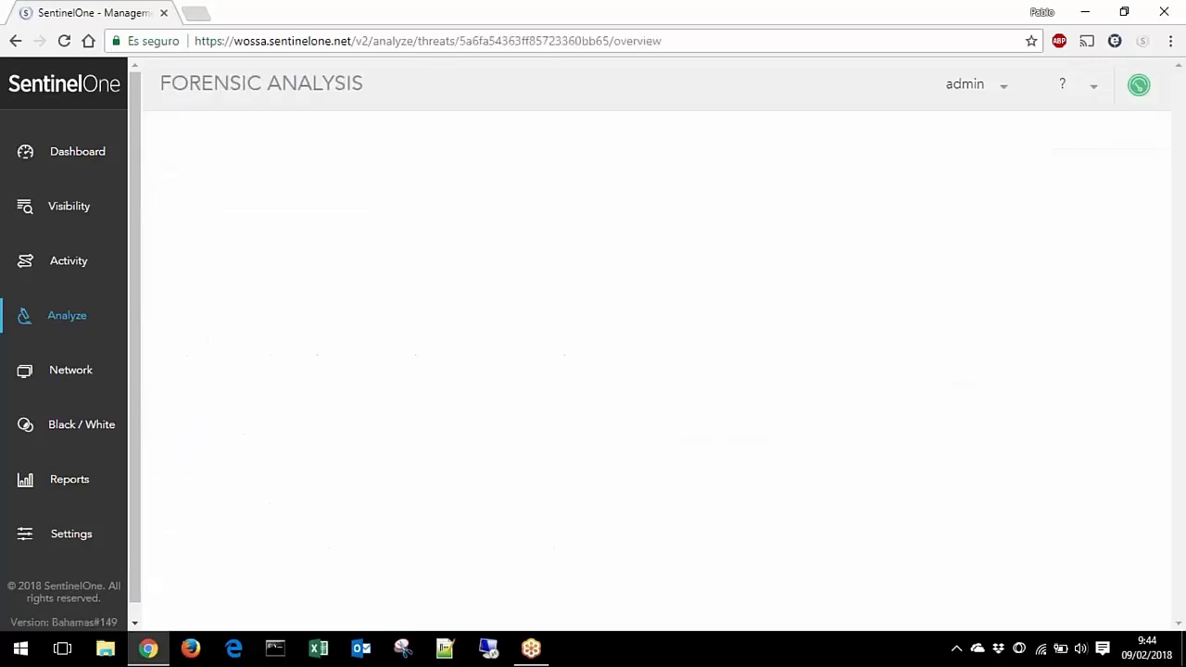
scroll(656, 361, "down", 1)
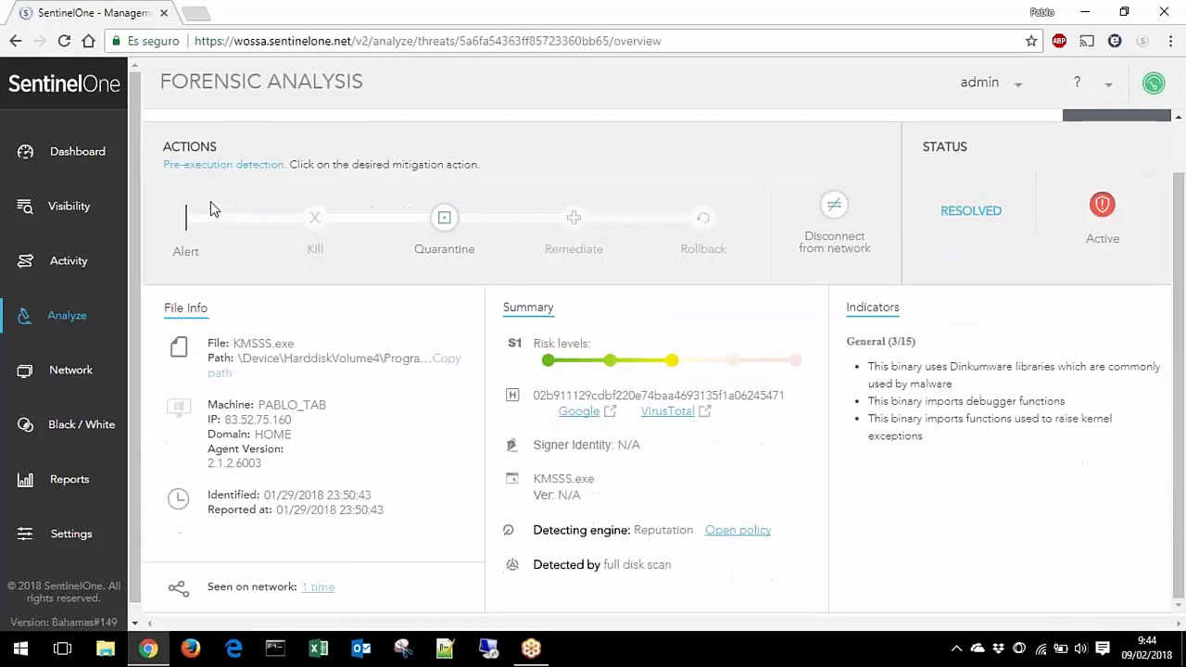
left_click(90, 318)
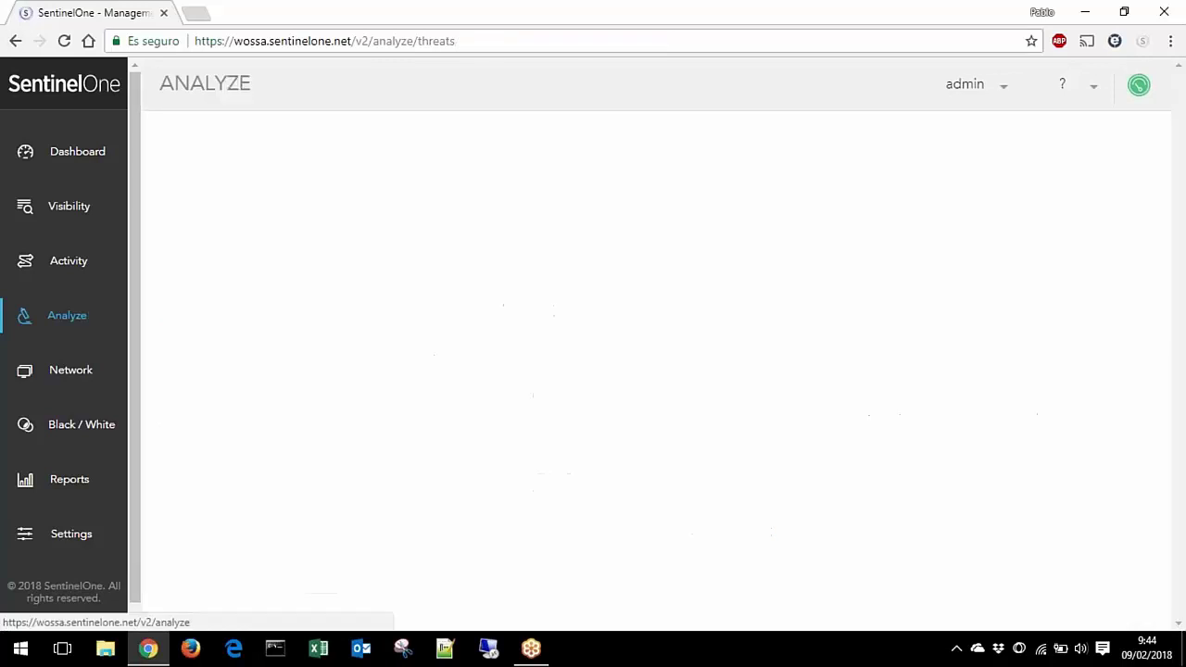
scroll(499, 369, "down", 6)
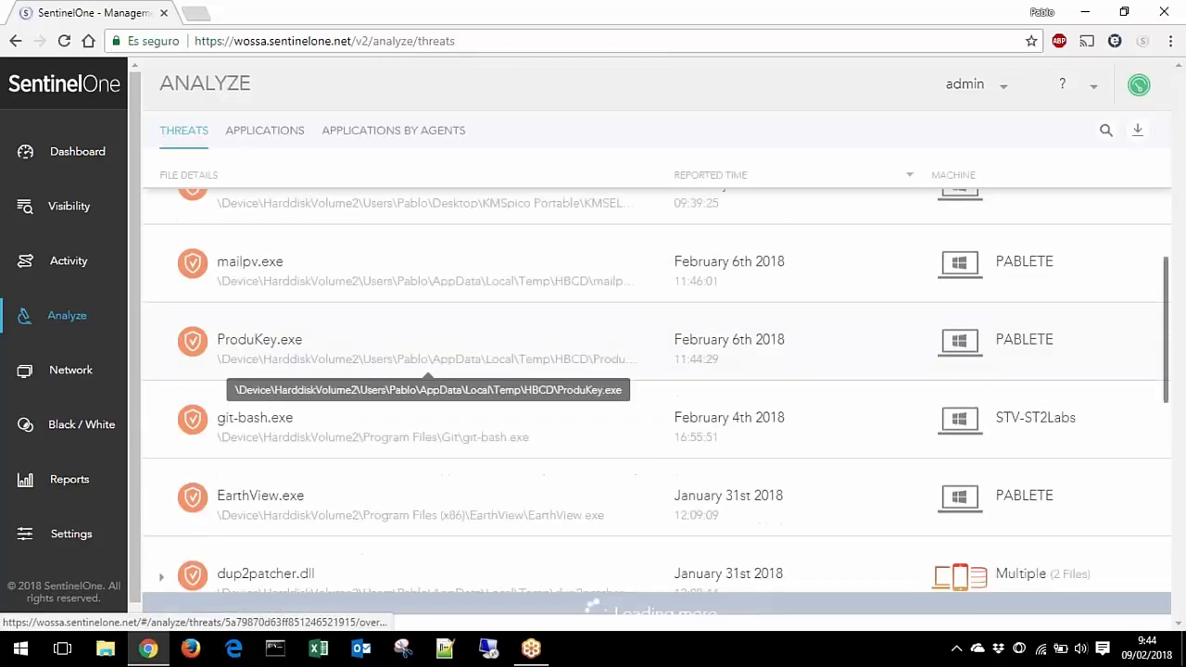
scroll(657, 407, "down", 10)
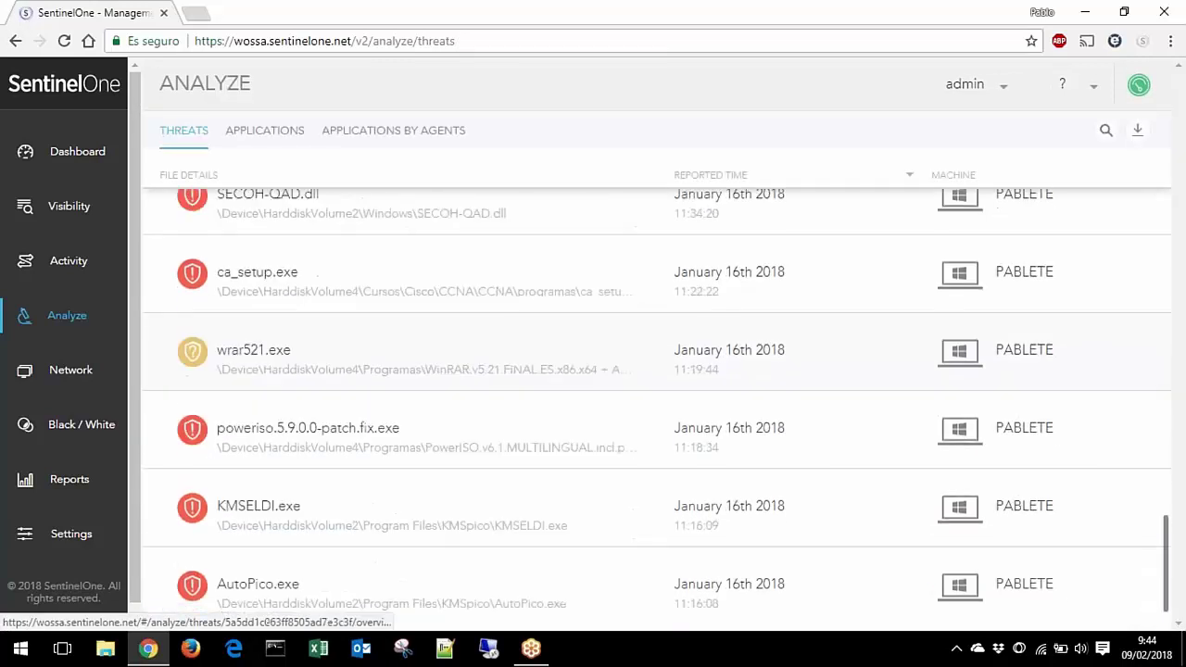
scroll(657, 402, "down", 4)
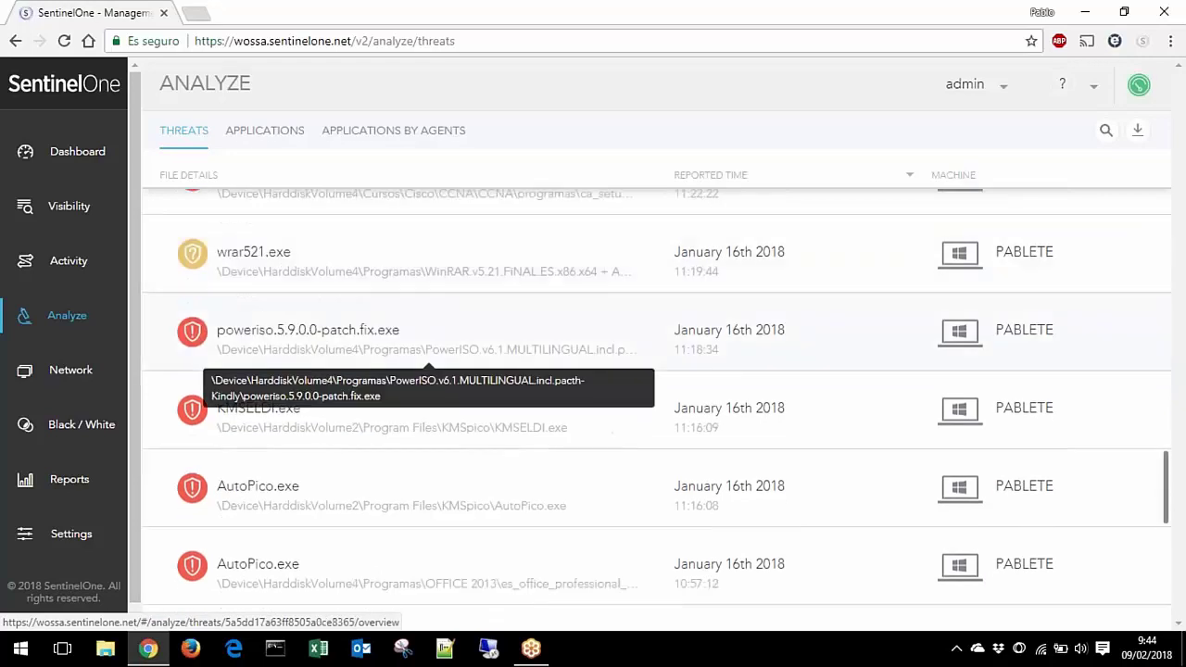
scroll(657, 402, "down", 1)
scroll(656, 402, "down", 2)
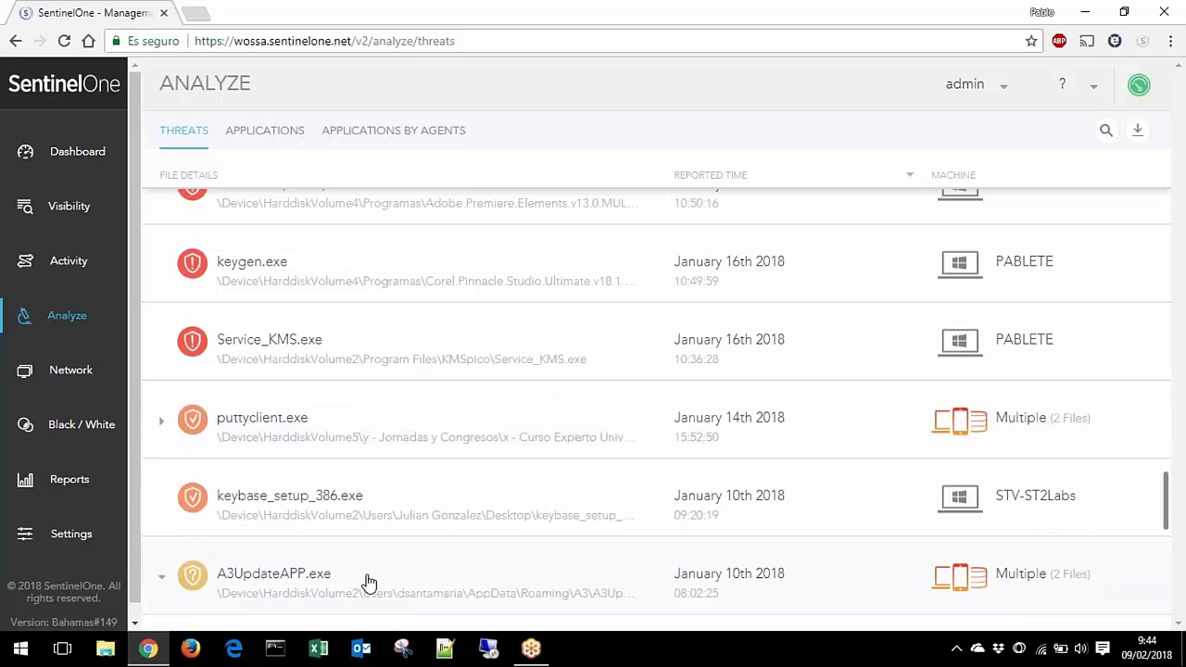
scroll(453, 548, "down", 2)
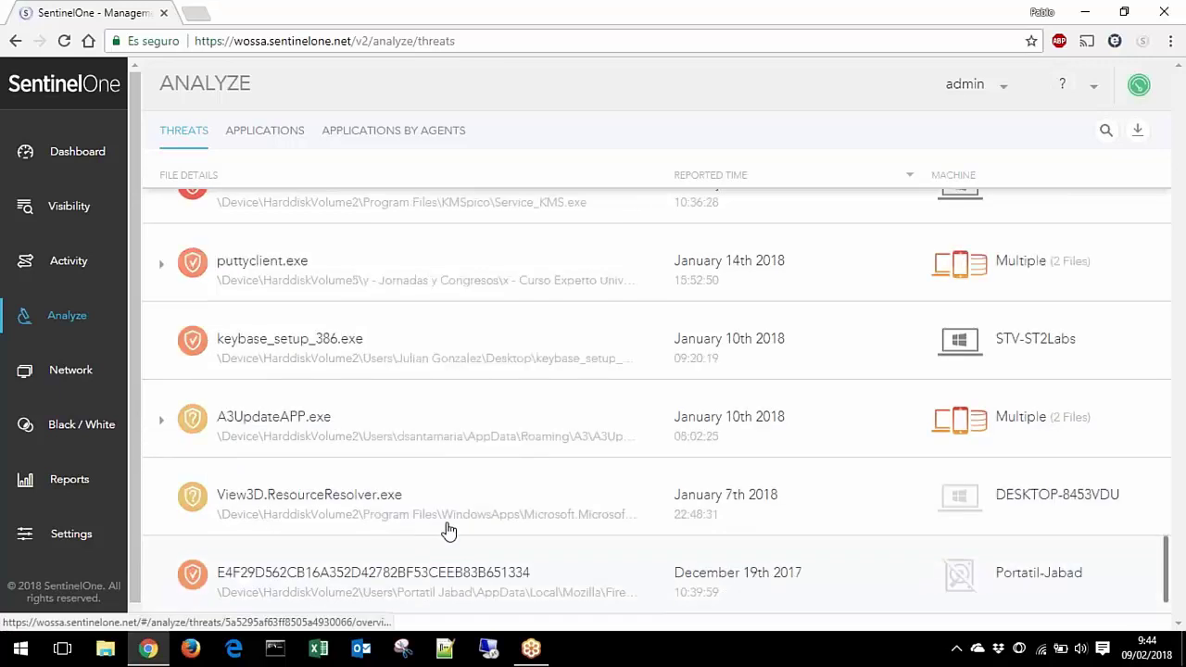
left_click(431, 420)
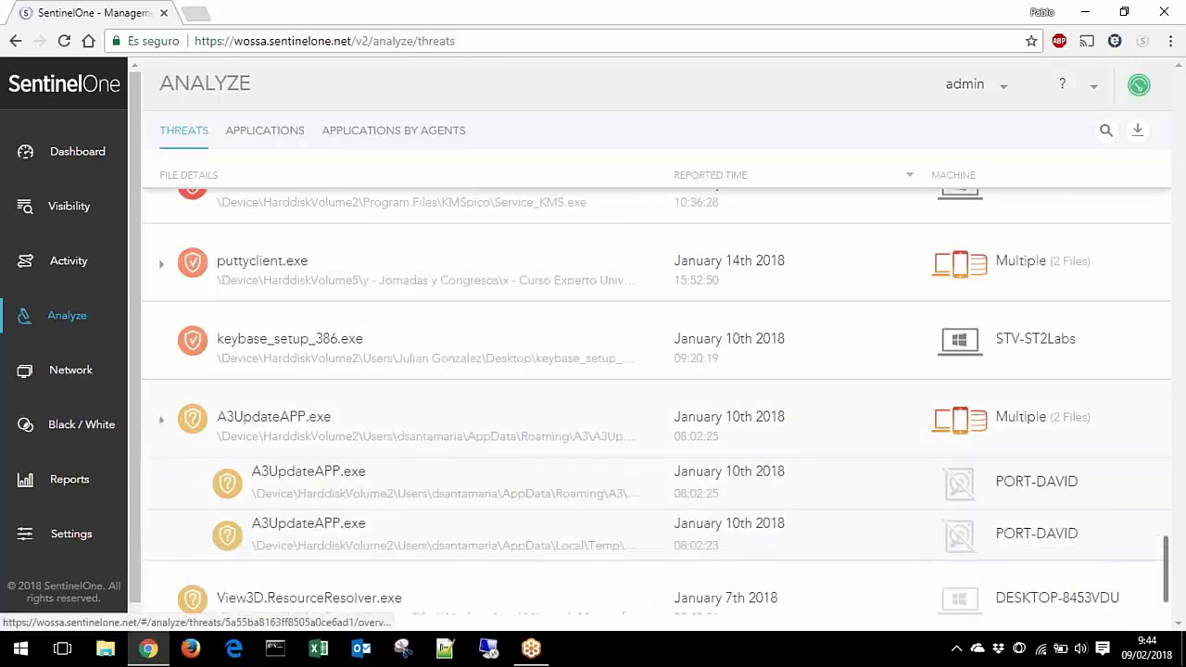
left_click(436, 466)
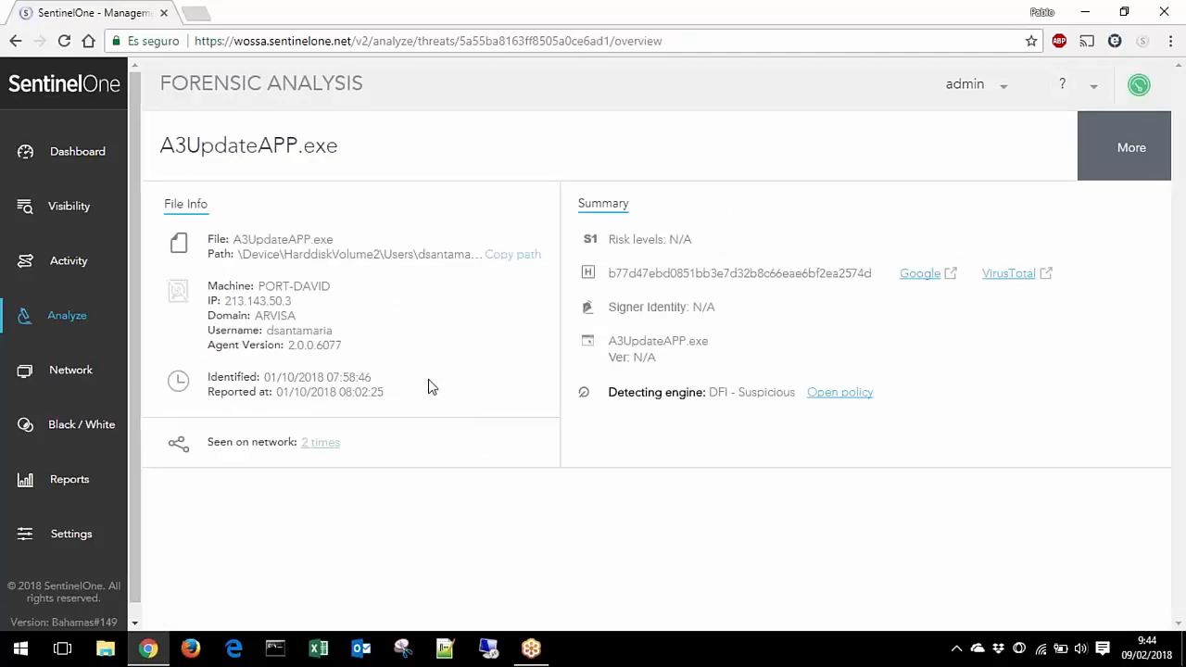
left_click(70, 320)
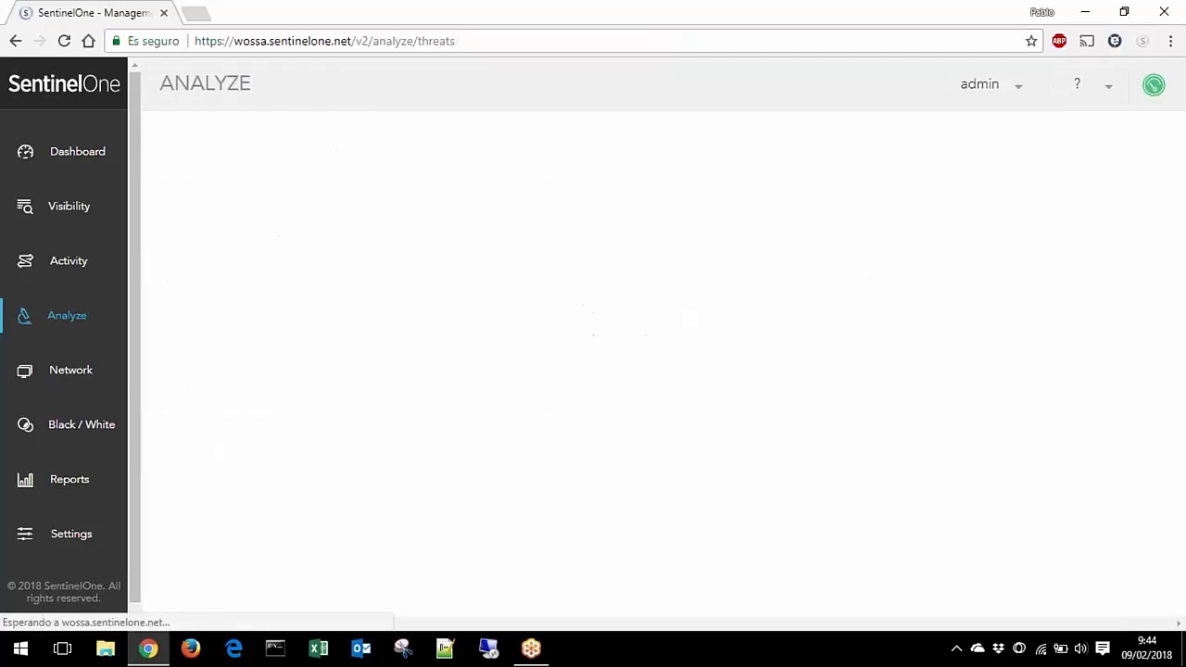
scroll(376, 368, "down", 3)
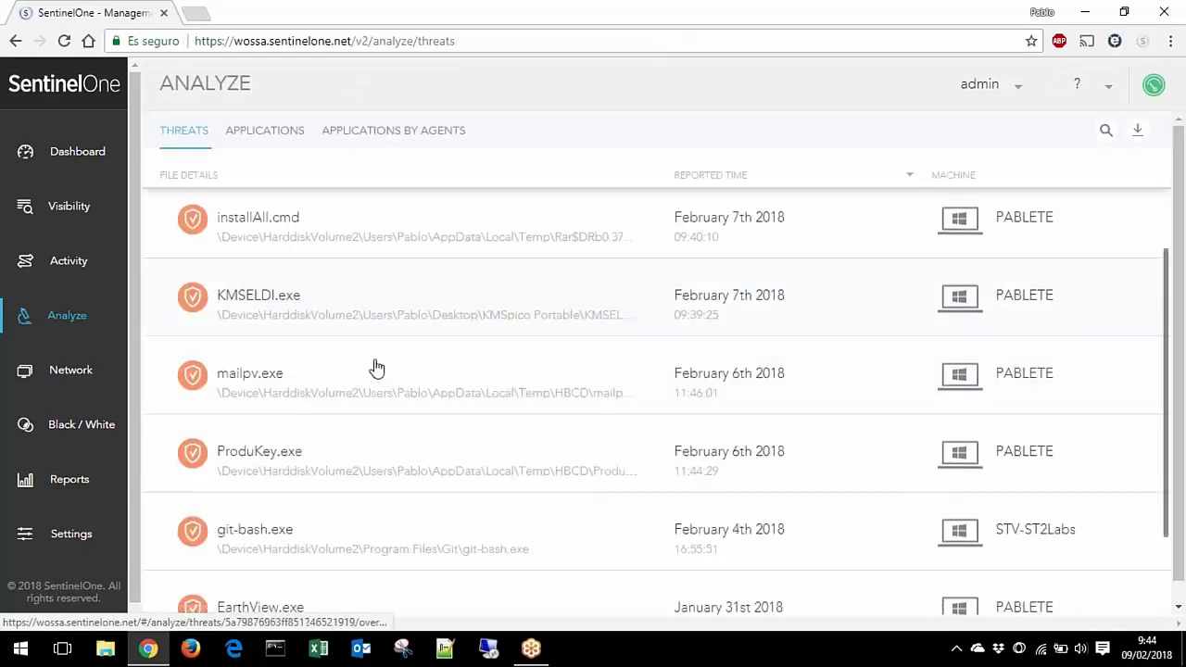
scroll(380, 368, "down", 7)
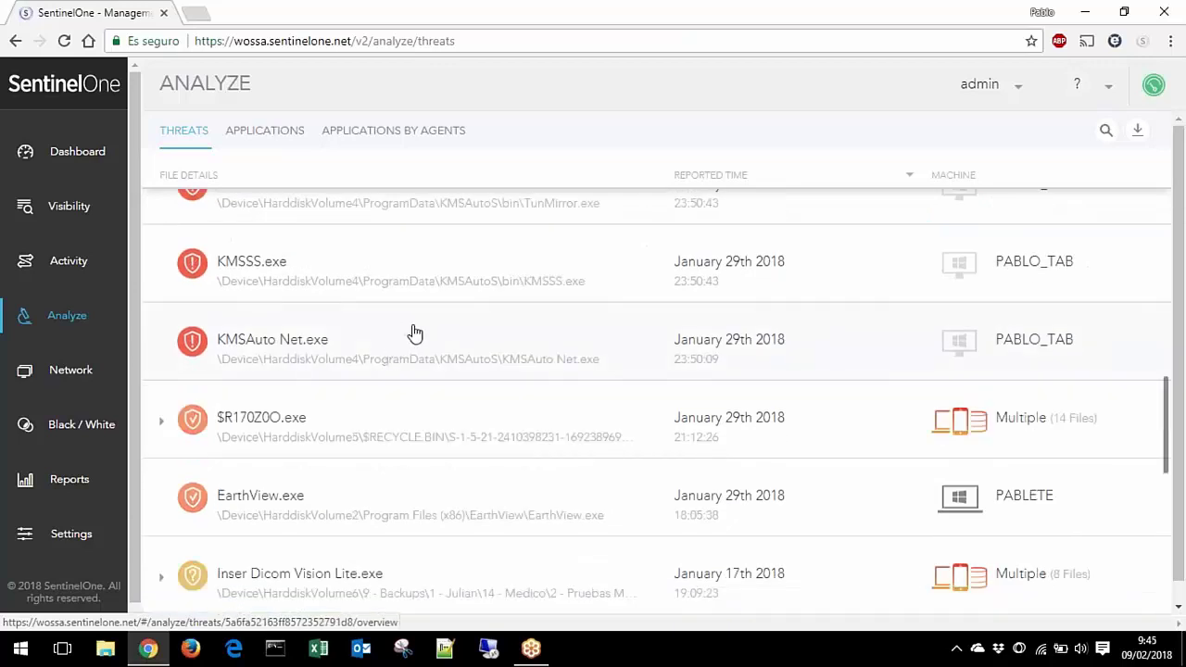
scroll(414, 334, "down", 1)
scroll(414, 333, "down", 8)
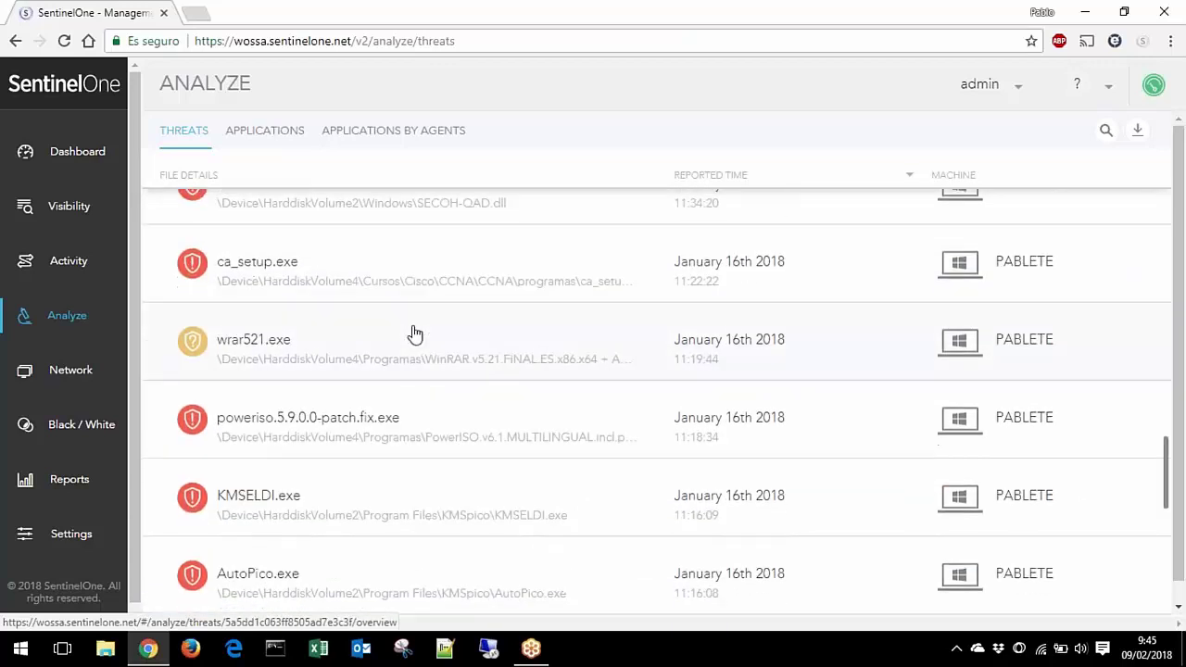
scroll(414, 334, "down", 3)
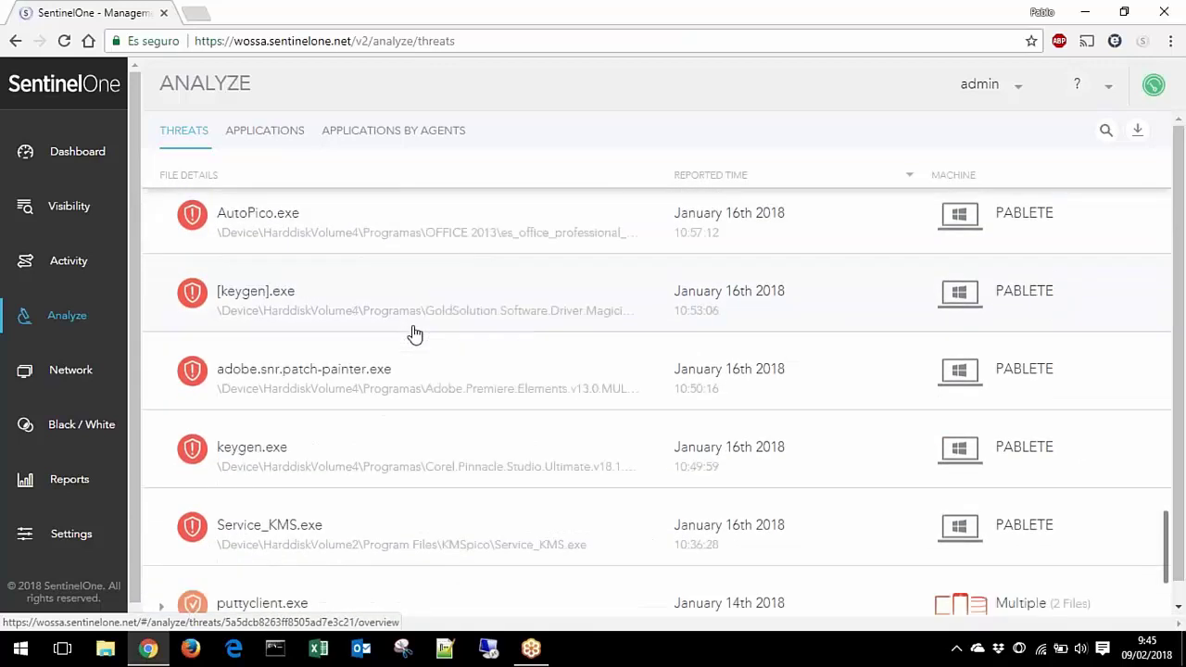
scroll(414, 334, "down", 2)
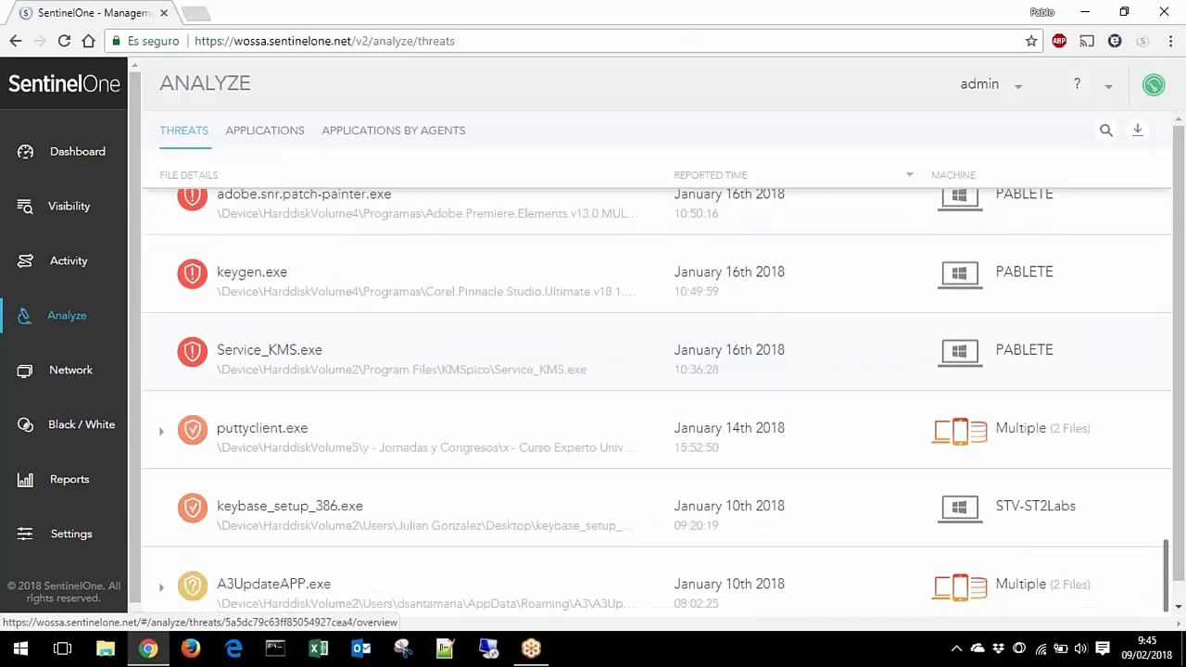
Step: Open the Service_KMS.exe forensic analysis and scroll through it
left_click(269, 351)
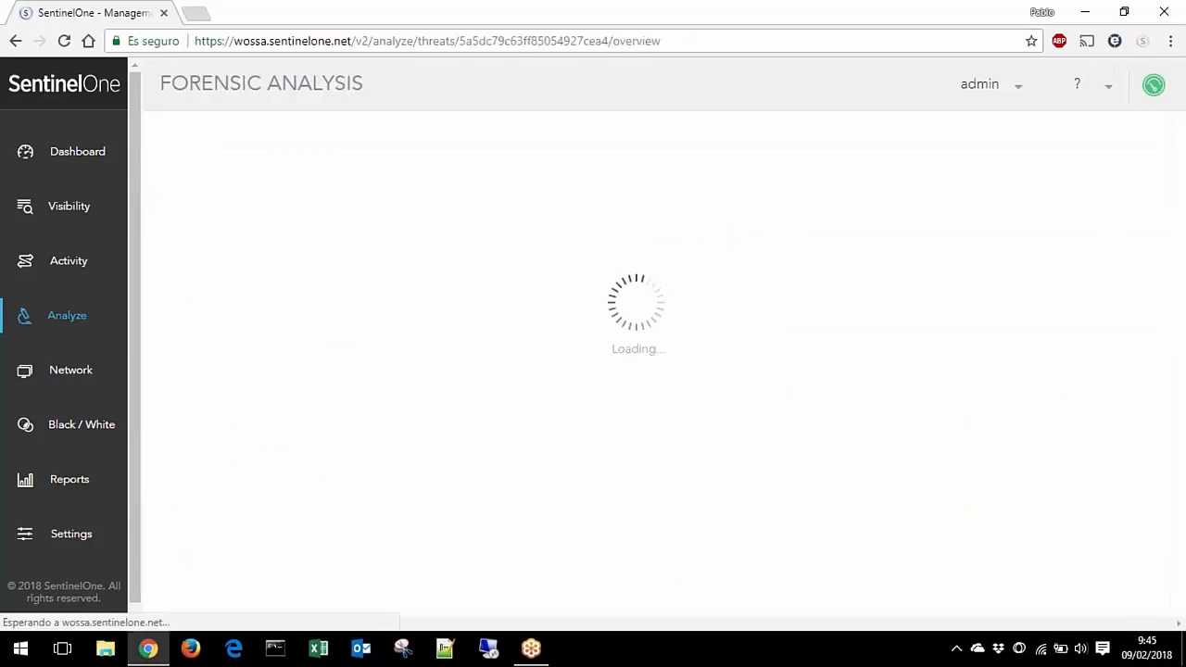
scroll(405, 355, "down", 3)
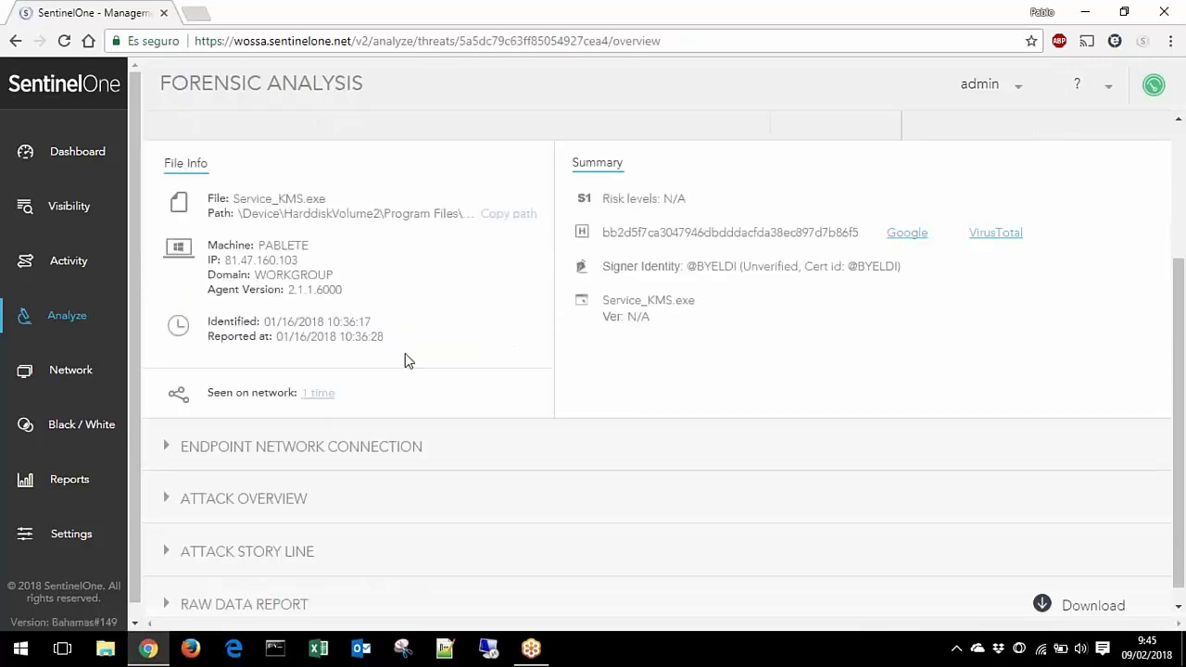
scroll(514, 320, "up", 2)
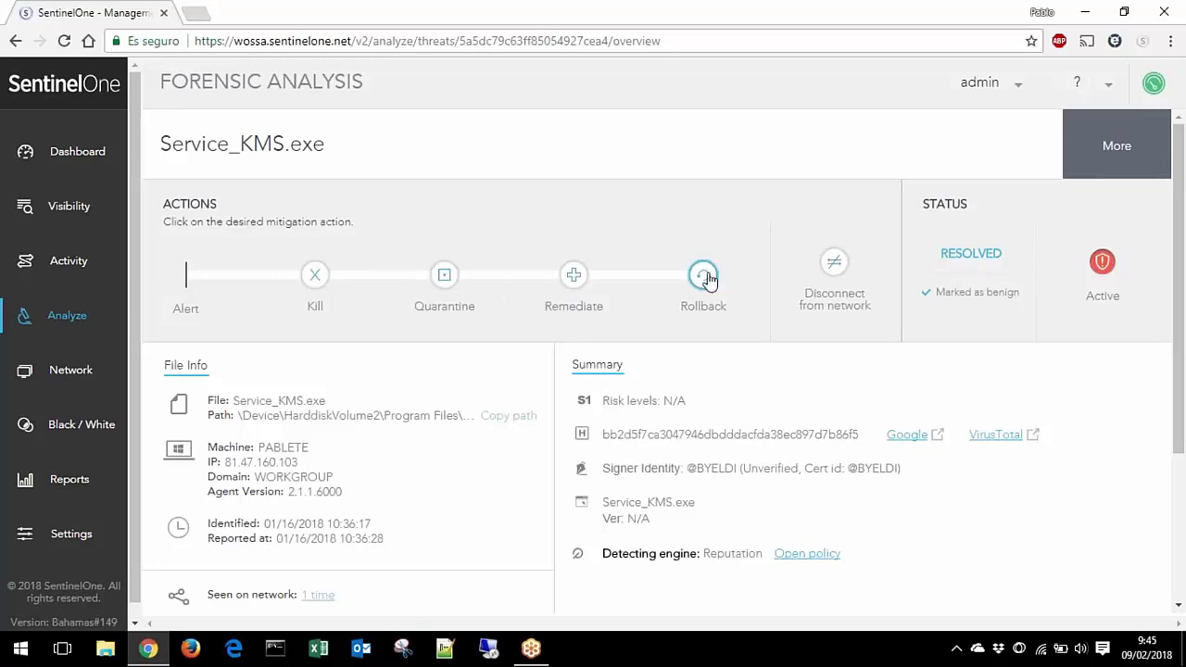
scroll(556, 289, "down", 3)
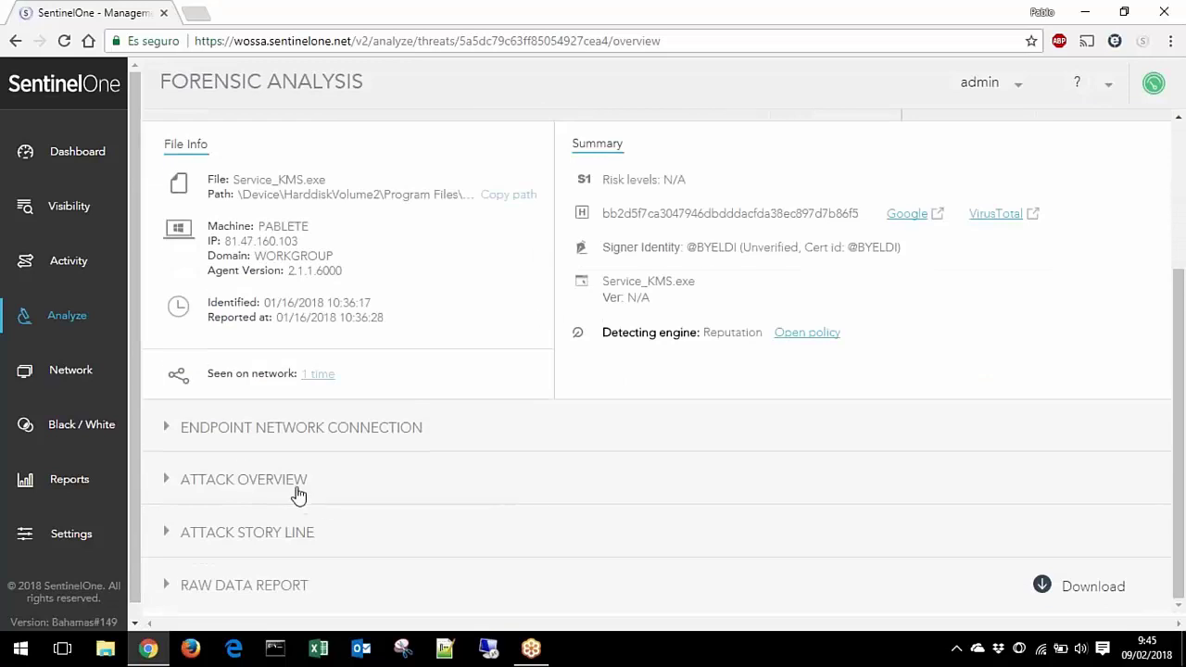
Step: Expand and collapse the Endpoint Network Connection map, then expand Attack Overview
left_click(303, 434)
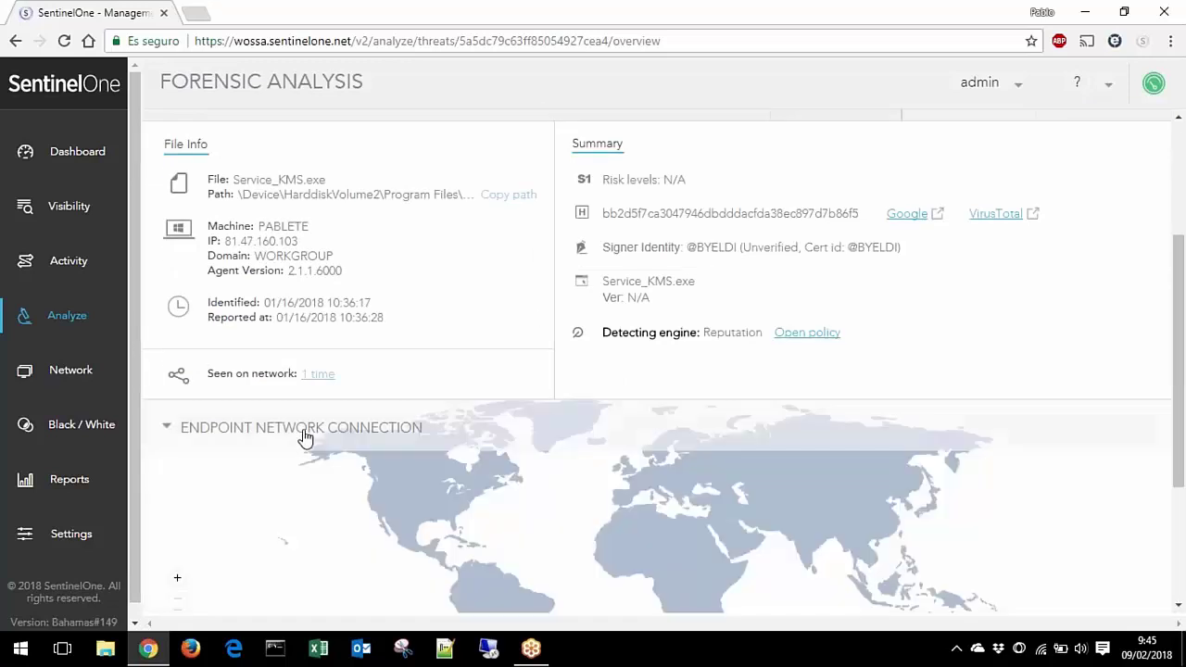
scroll(308, 436, "down", 2)
left_click(341, 269)
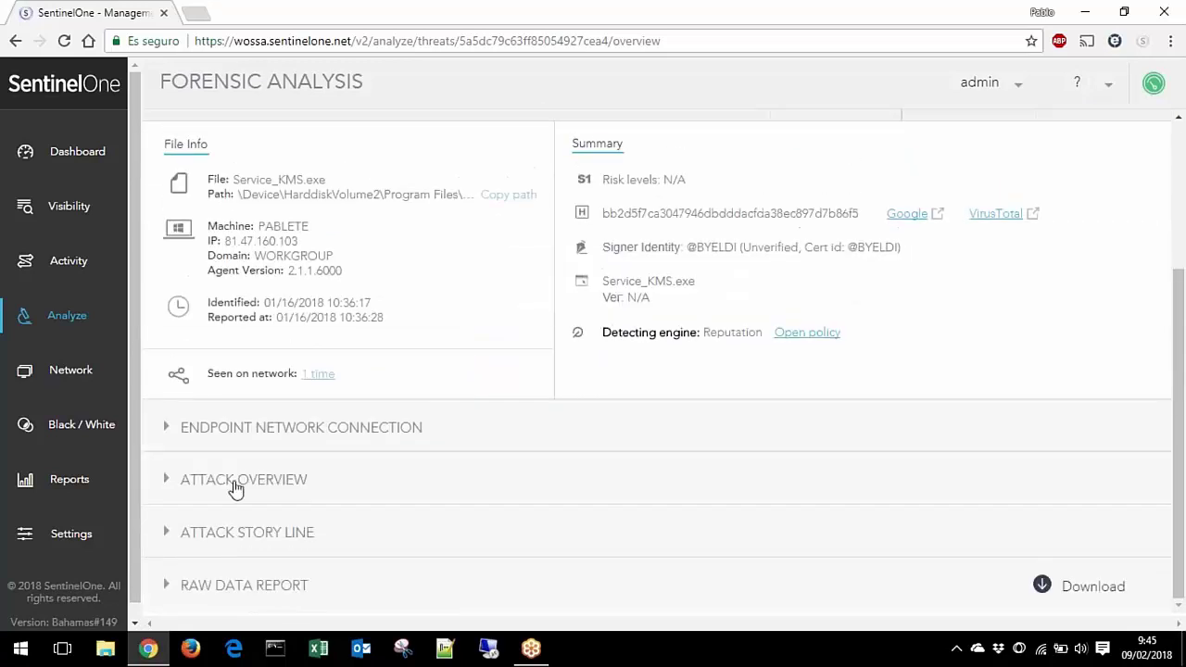
left_click(238, 484)
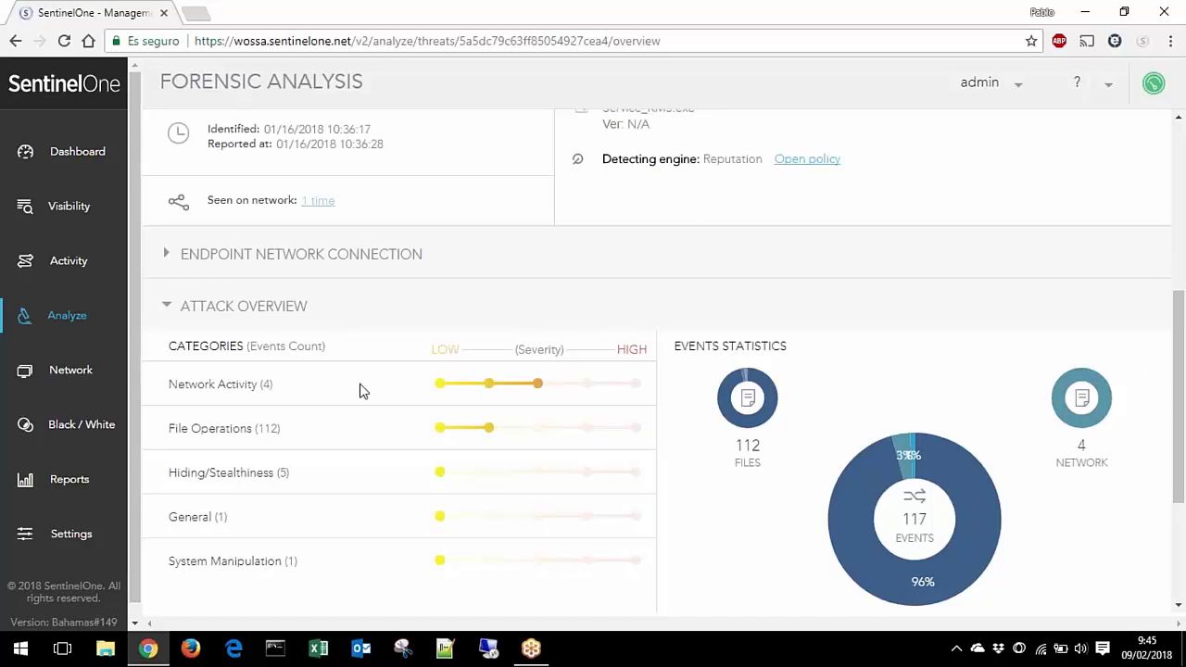
mouse_move(972, 600)
Step: Swap Attack Overview for the Attack Story Line graph showing services.exe launching Service_KMS.exe, then scroll back up
left_click(248, 307)
left_click(283, 545)
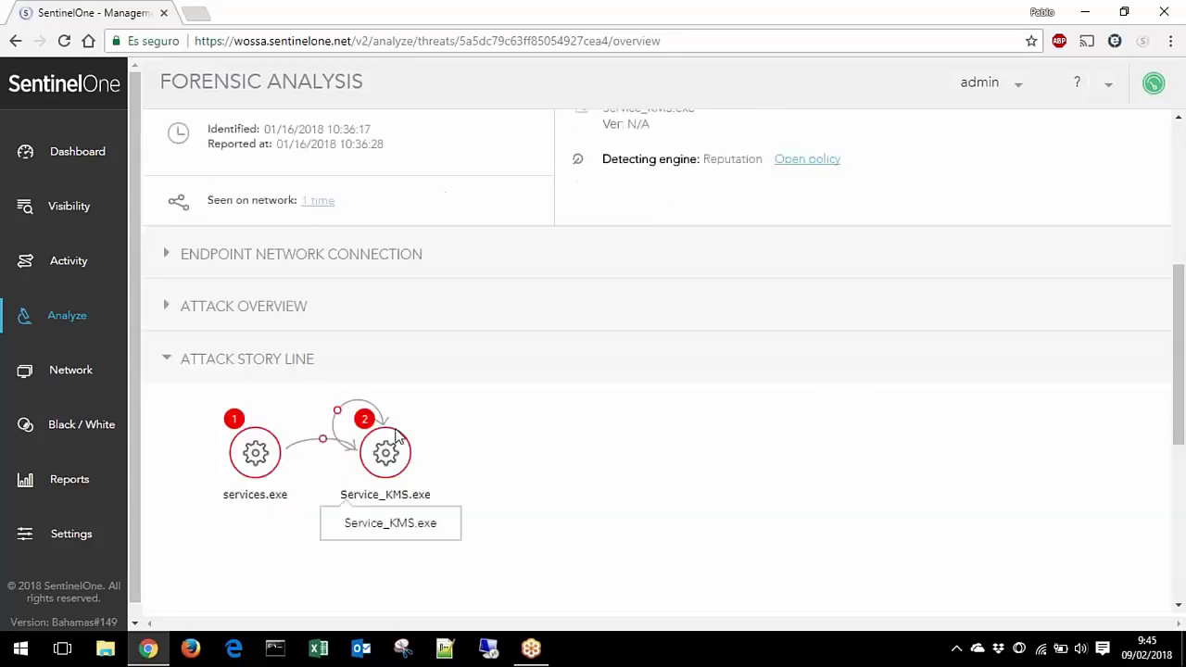
scroll(555, 419, "down", 1)
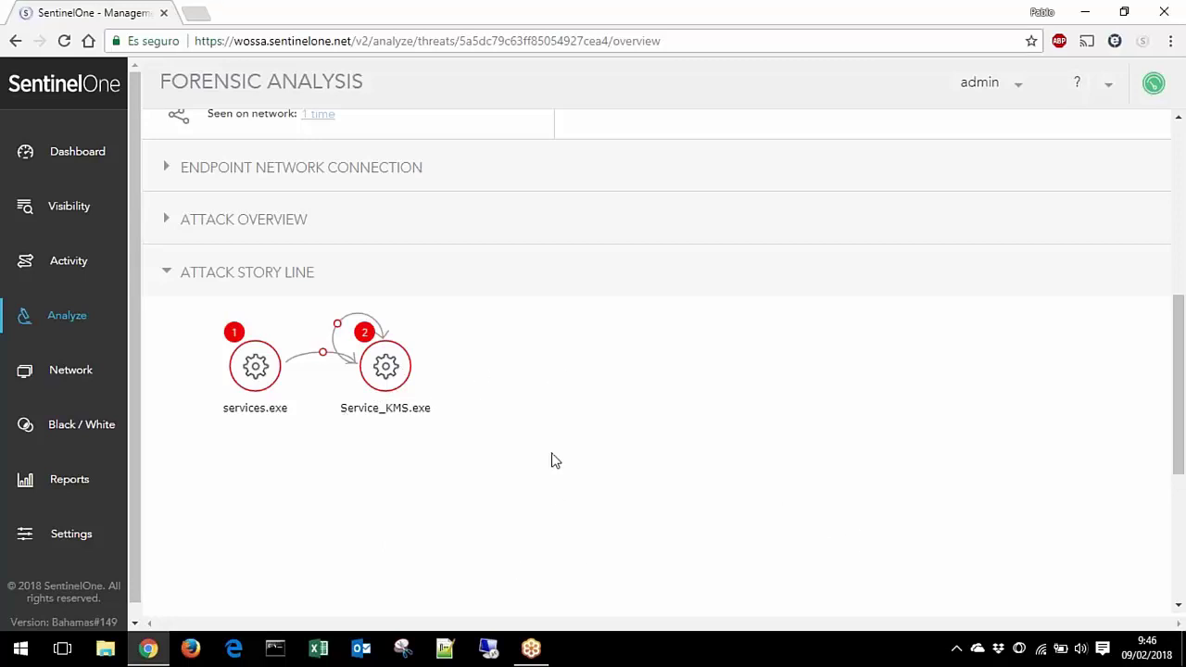
scroll(553, 461, "down", 4)
scroll(554, 461, "up", 4)
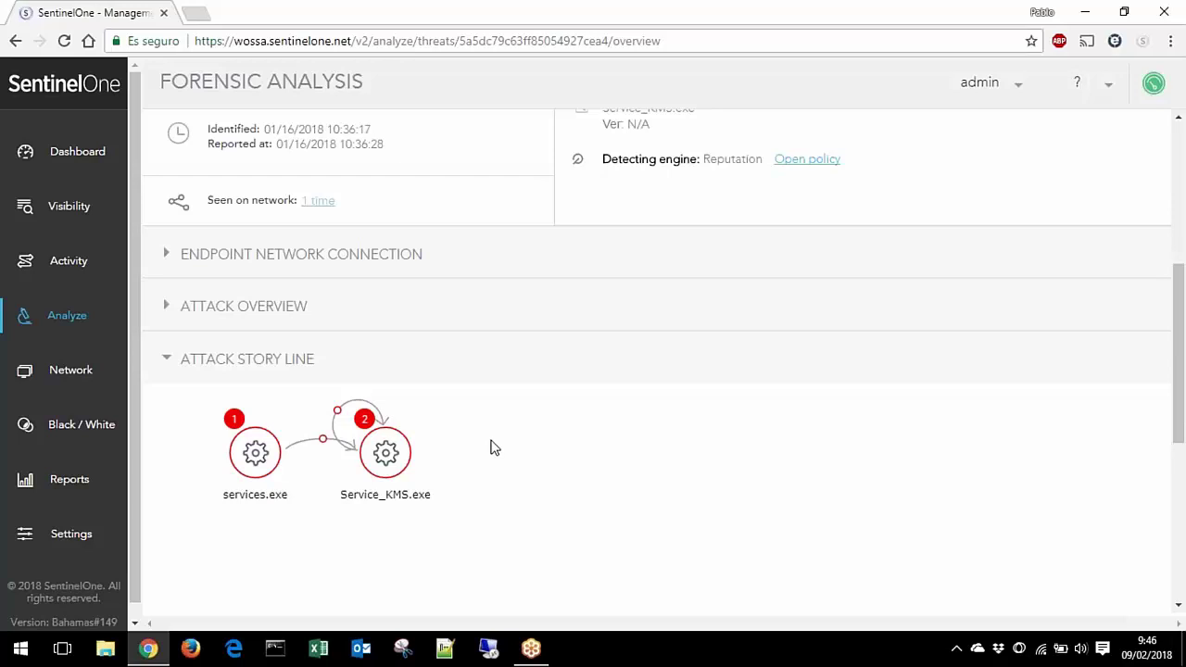
scroll(498, 470, "up", 1)
scroll(497, 471, "up", 5)
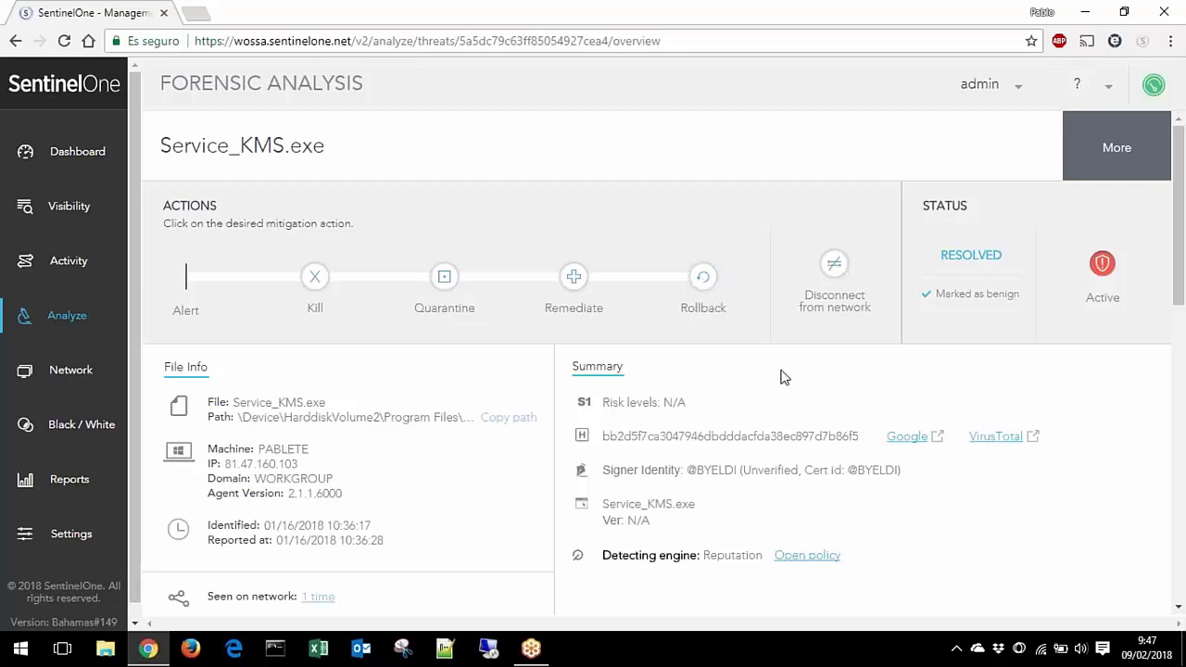
Step: Expand the Raw Data Report and review its 112 file, one process and nine network events
scroll(772, 365, "down", 10)
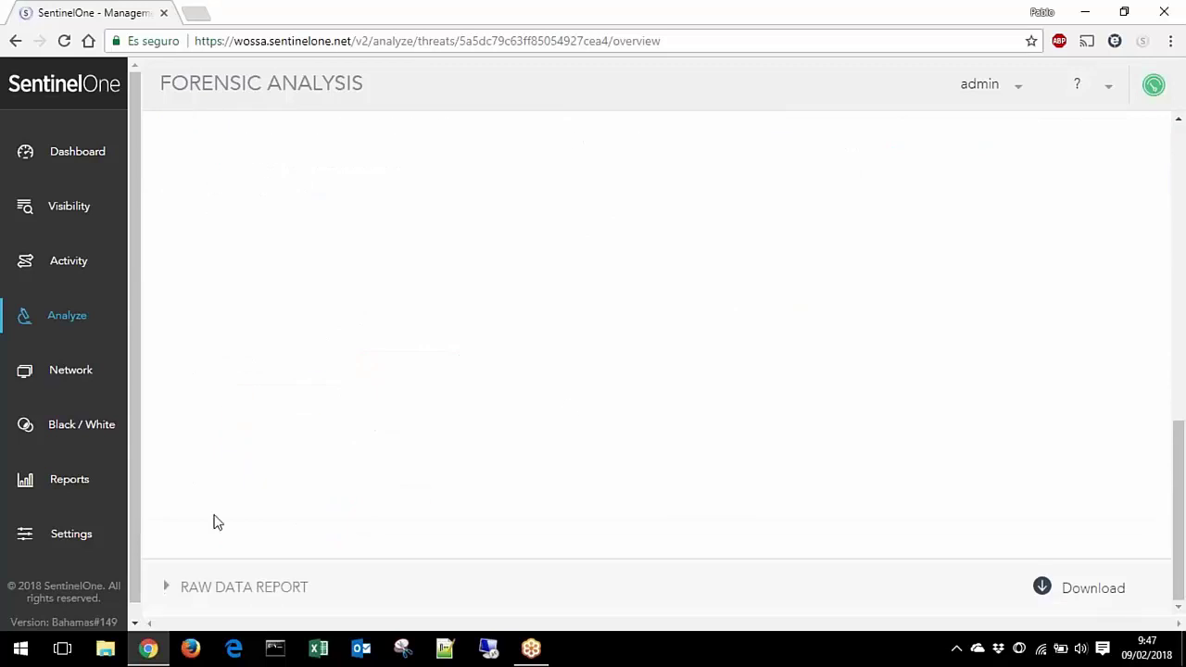
left_click(272, 592)
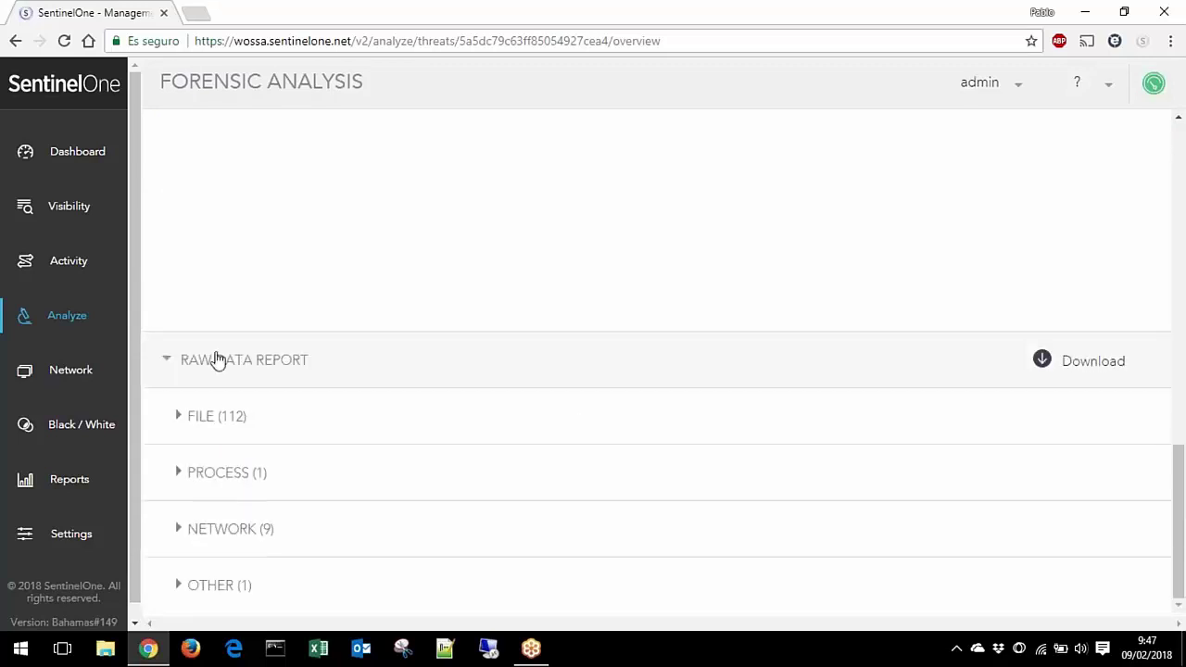
left_click(259, 418)
scroll(480, 398, "down", 4)
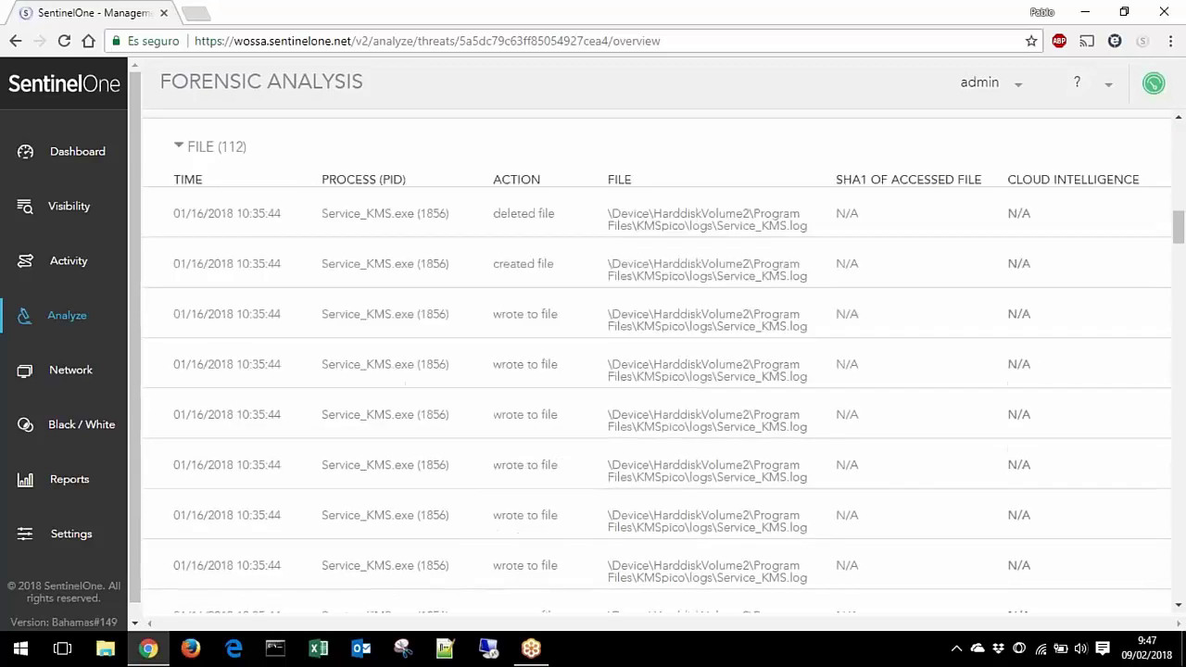
scroll(510, 219, "up", 4)
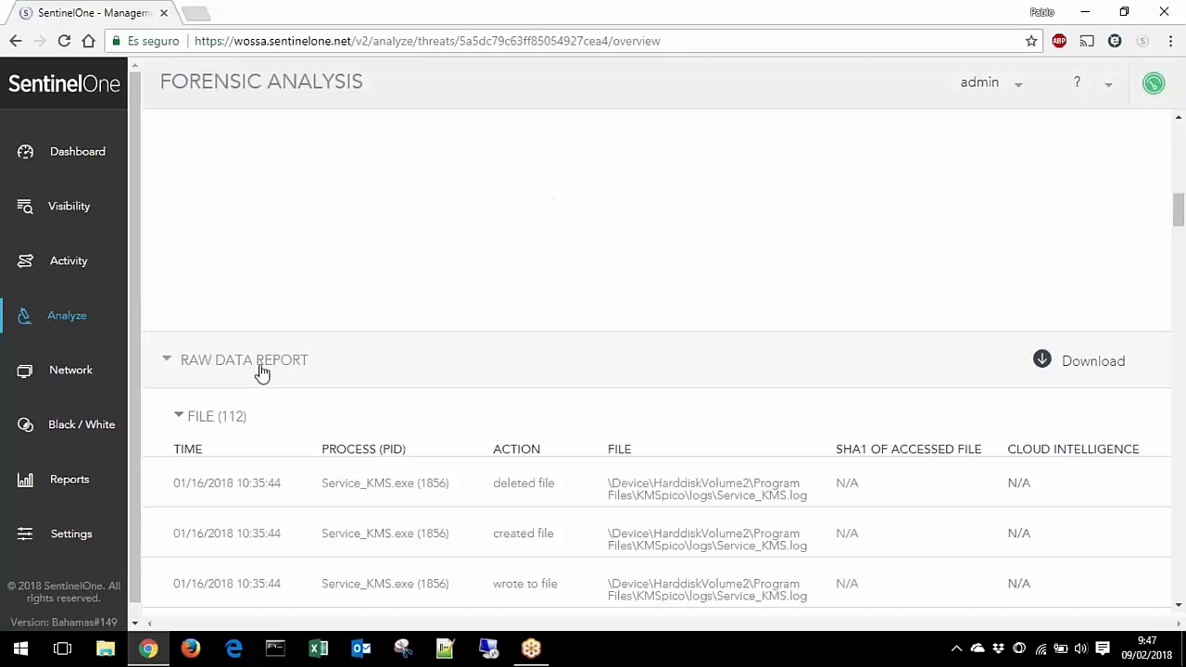
left_click(233, 417)
left_click(251, 474)
left_click(202, 396)
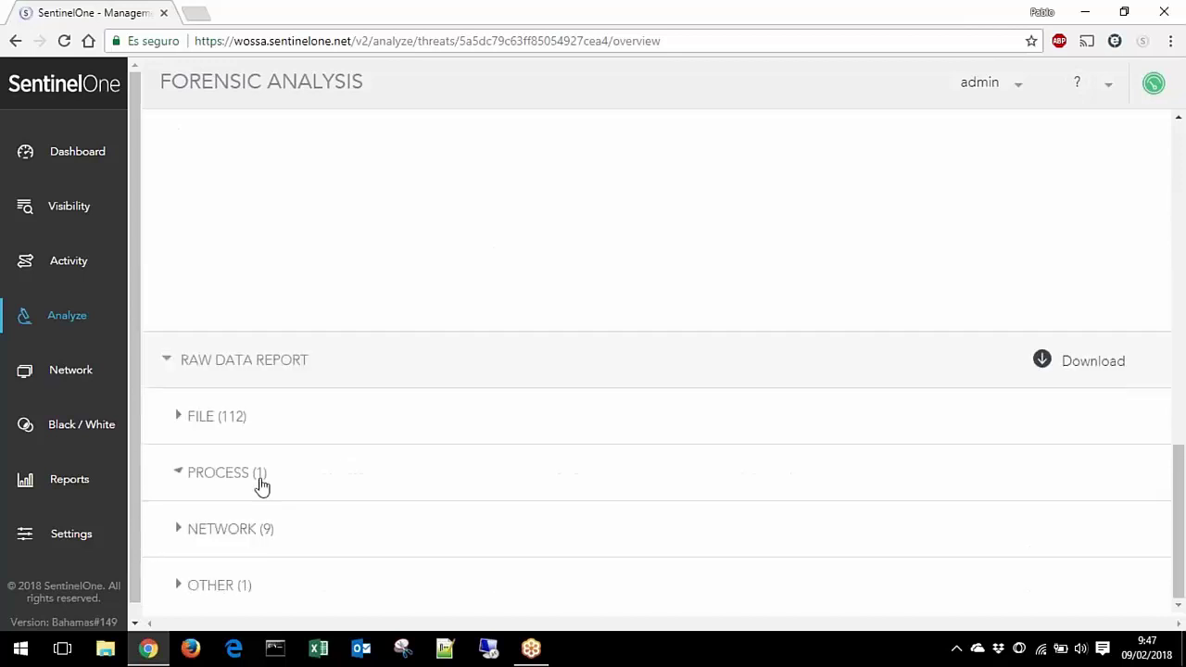
left_click(262, 530)
Step: Collapse the Attack Story Line and go to the Network device list
scroll(349, 504, "up", 4)
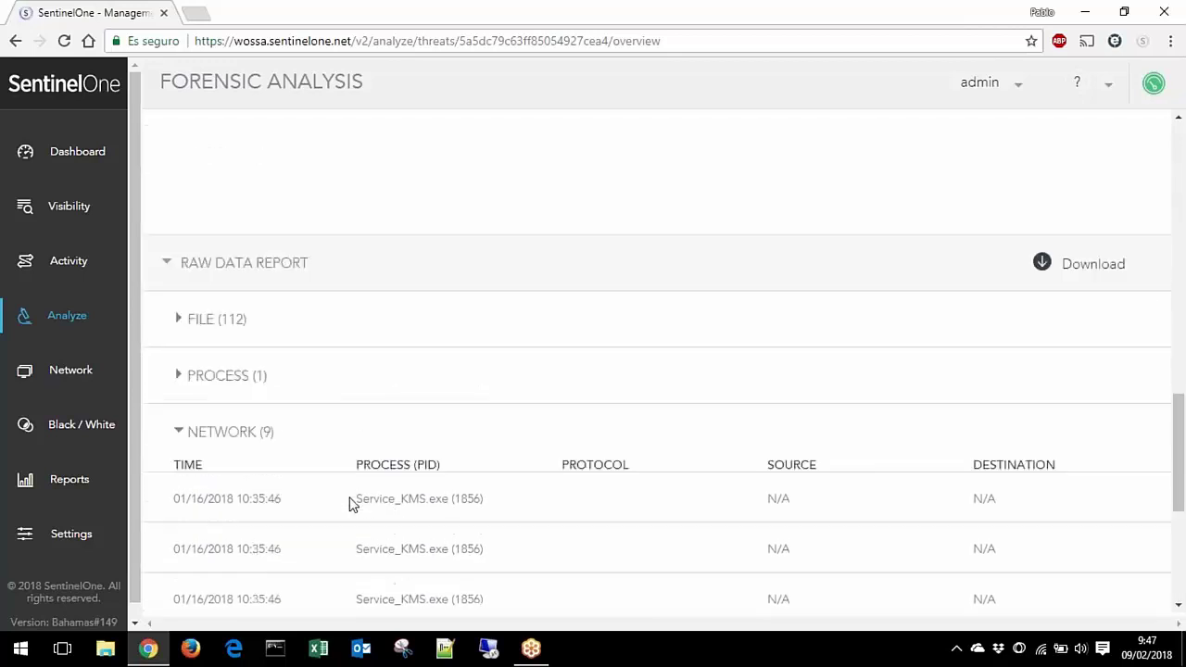
scroll(495, 454, "up", 8)
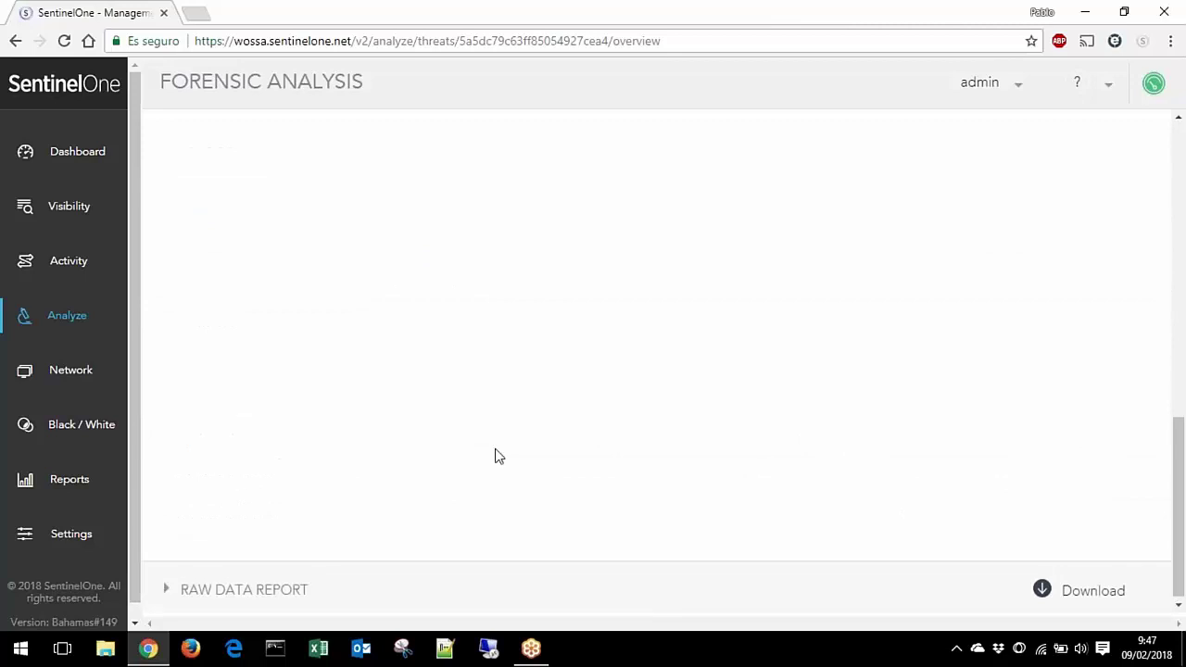
scroll(278, 489, "down", 2)
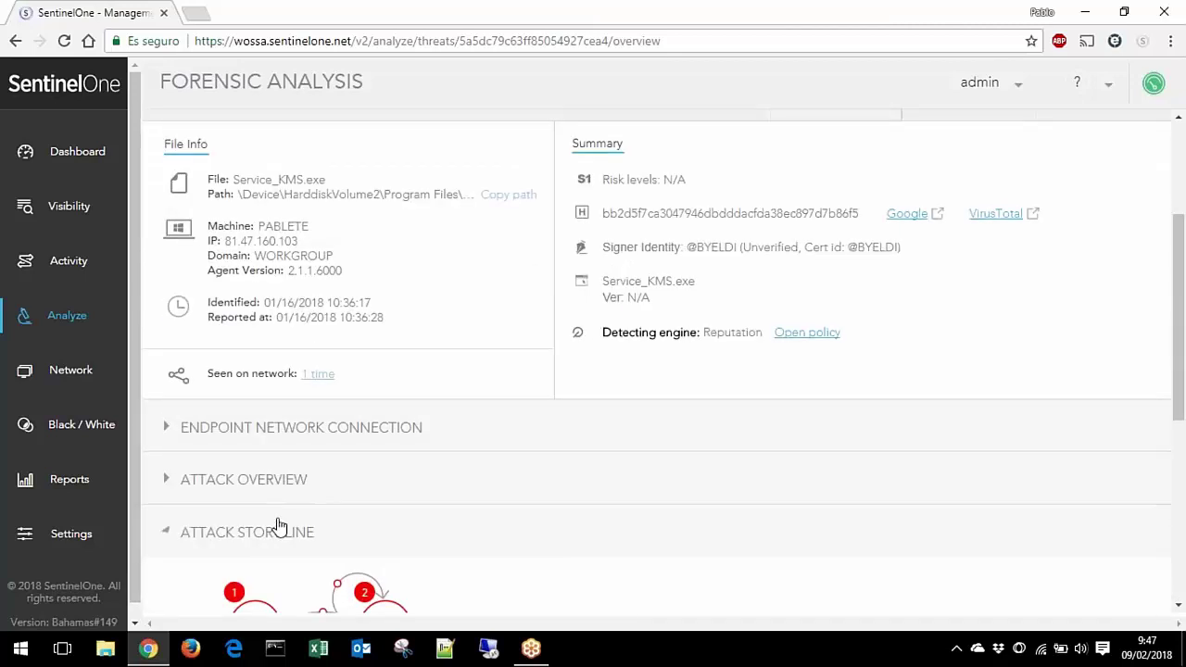
left_click(278, 529)
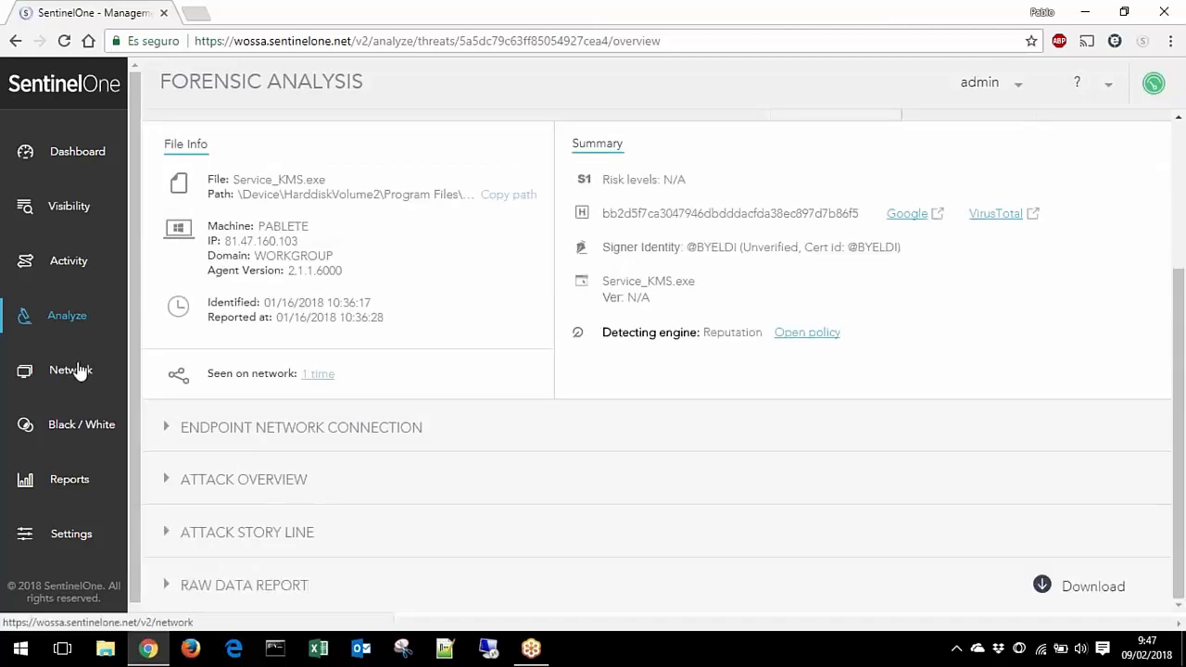
left_click(81, 370)
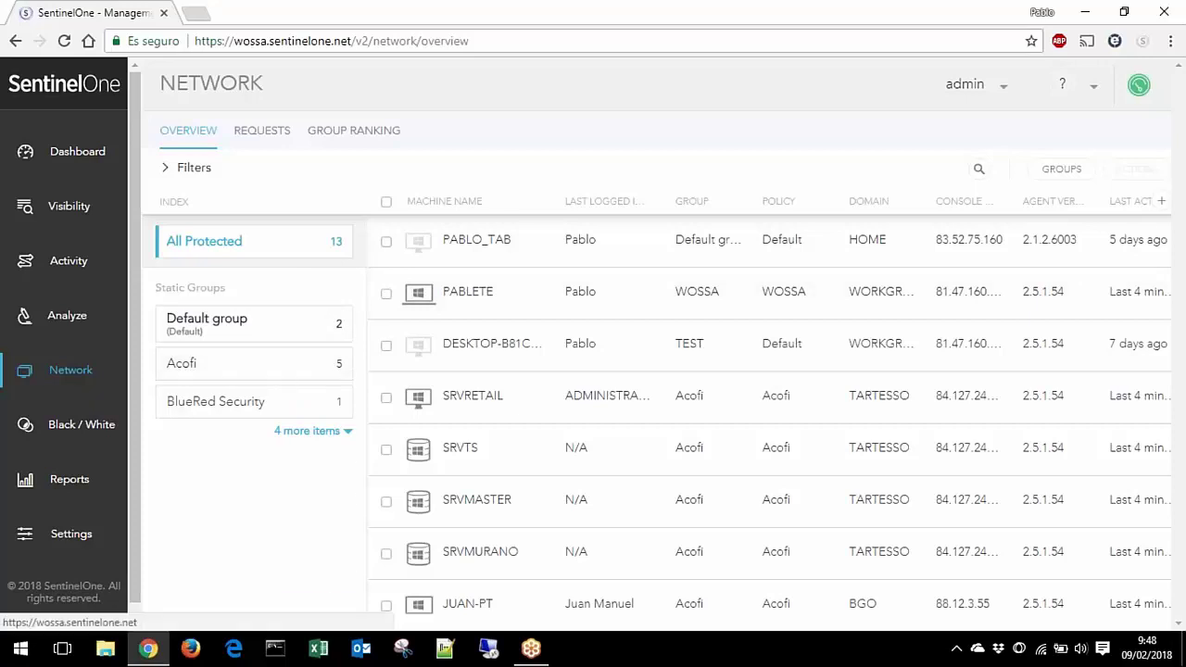
Step: Show all eight static groups, select PABLO_TAB and browse its device actions without choosing one
left_click(303, 431)
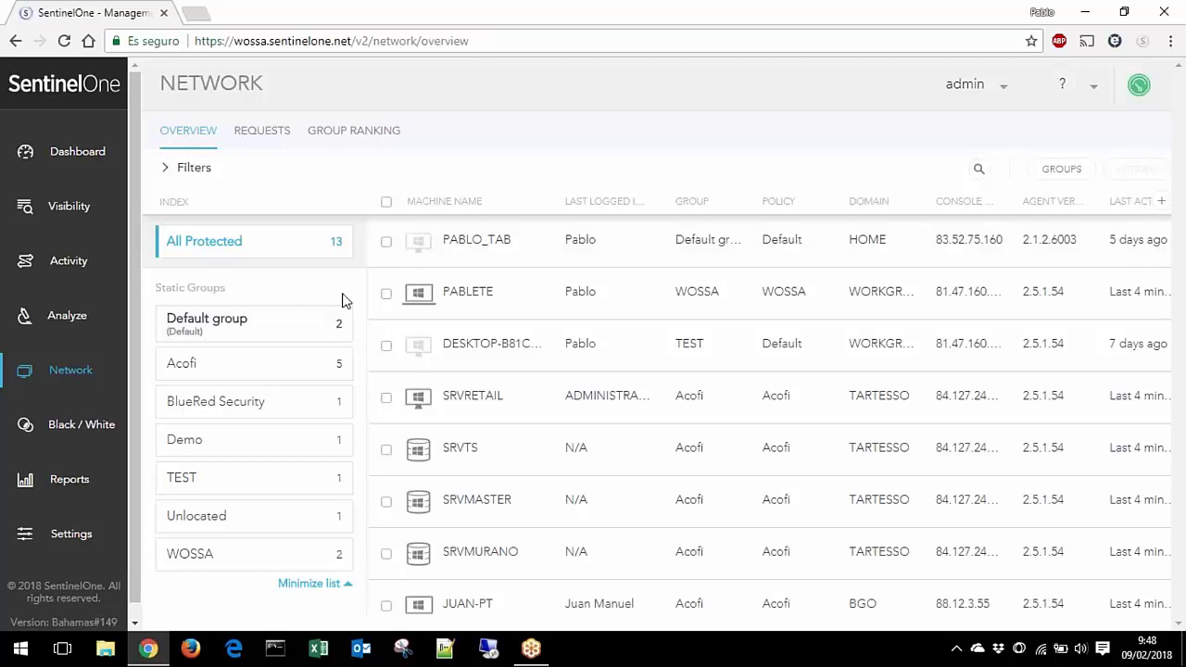
left_click(387, 240)
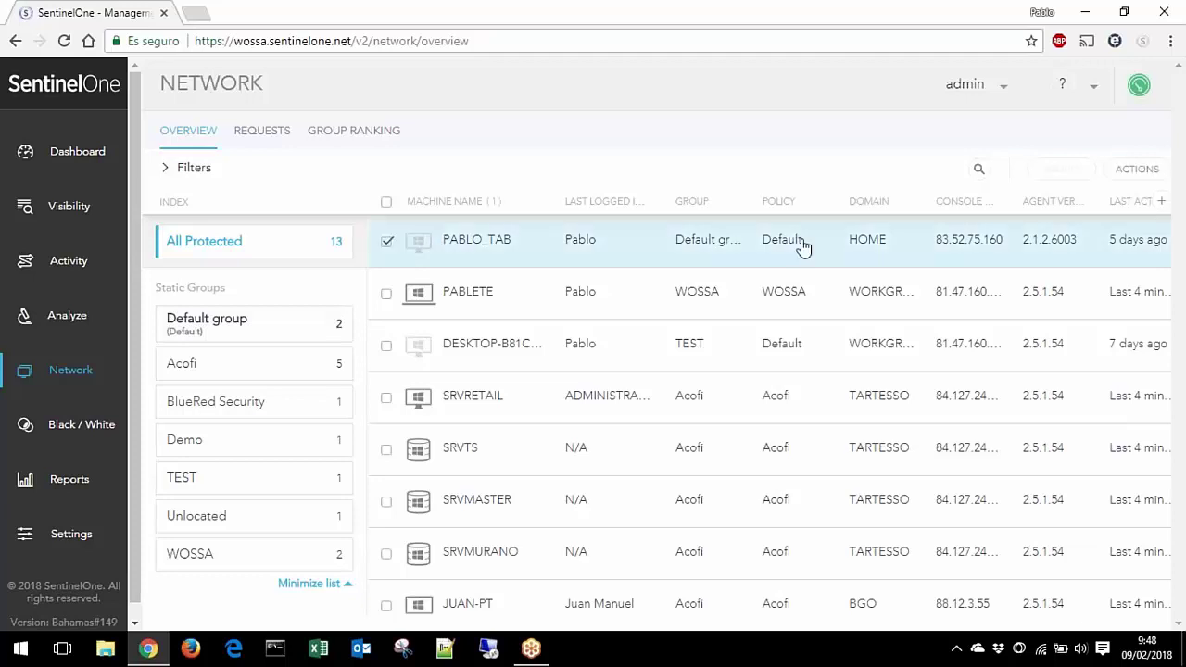
left_click(1143, 171)
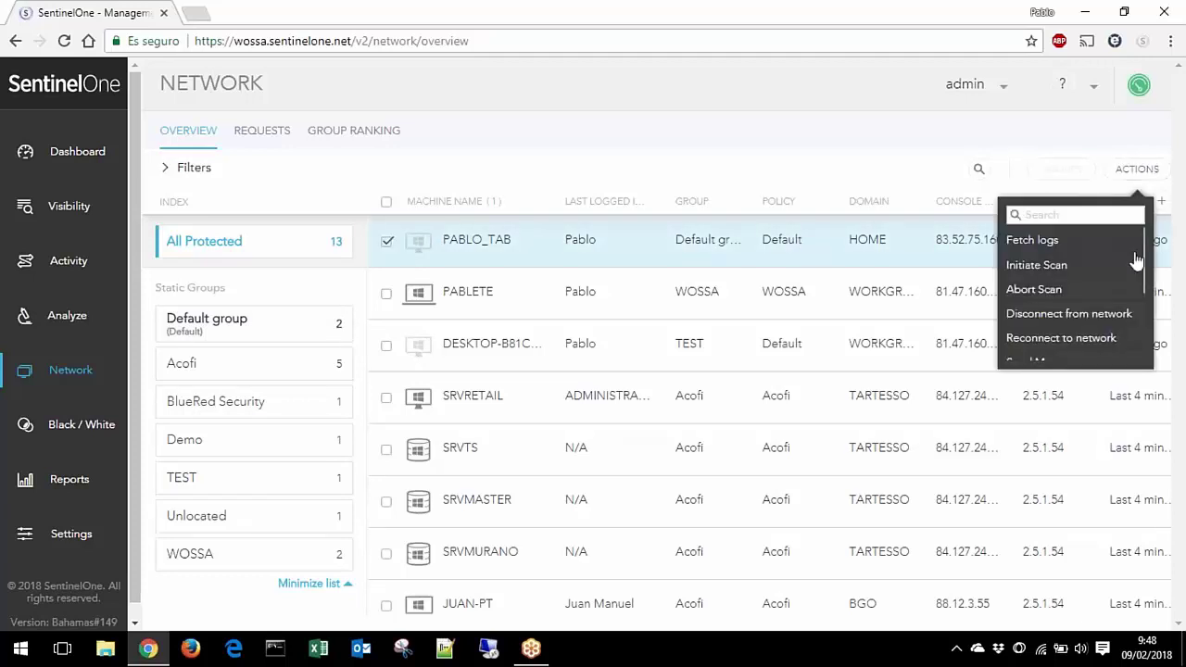
mouse_move(1147, 248)
left_mouse_down()
mouse_move(1149, 290)
mouse_move(1143, 265)
left_mouse_up()
scroll(1143, 265, "down", 4)
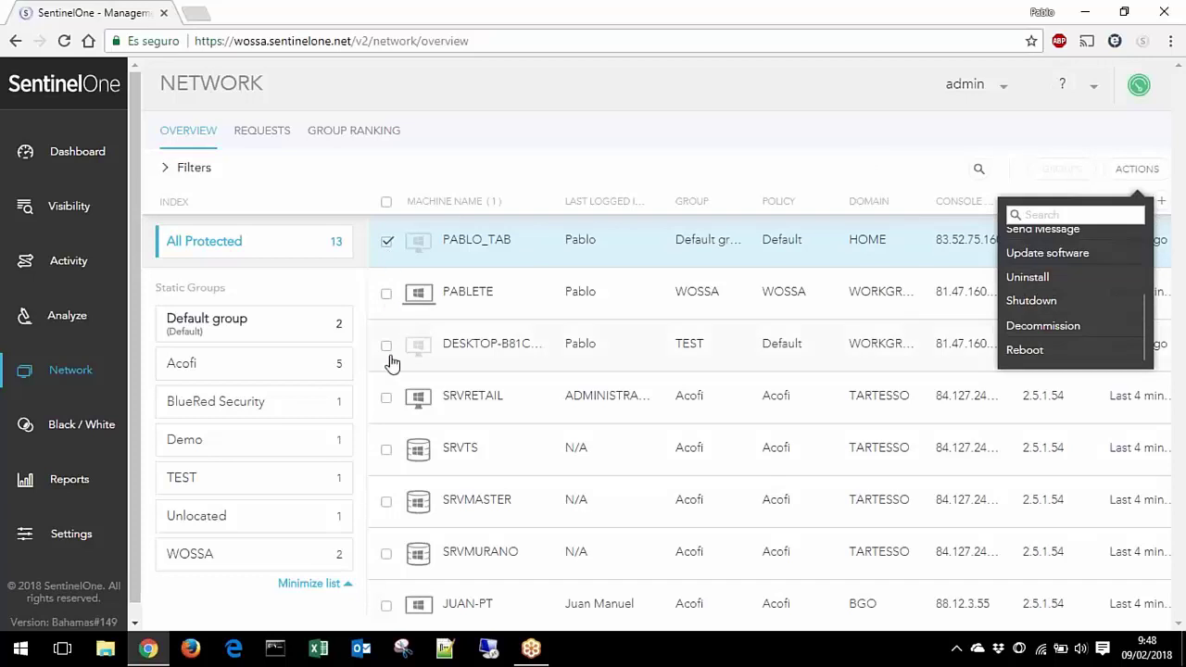
left_click(889, 172)
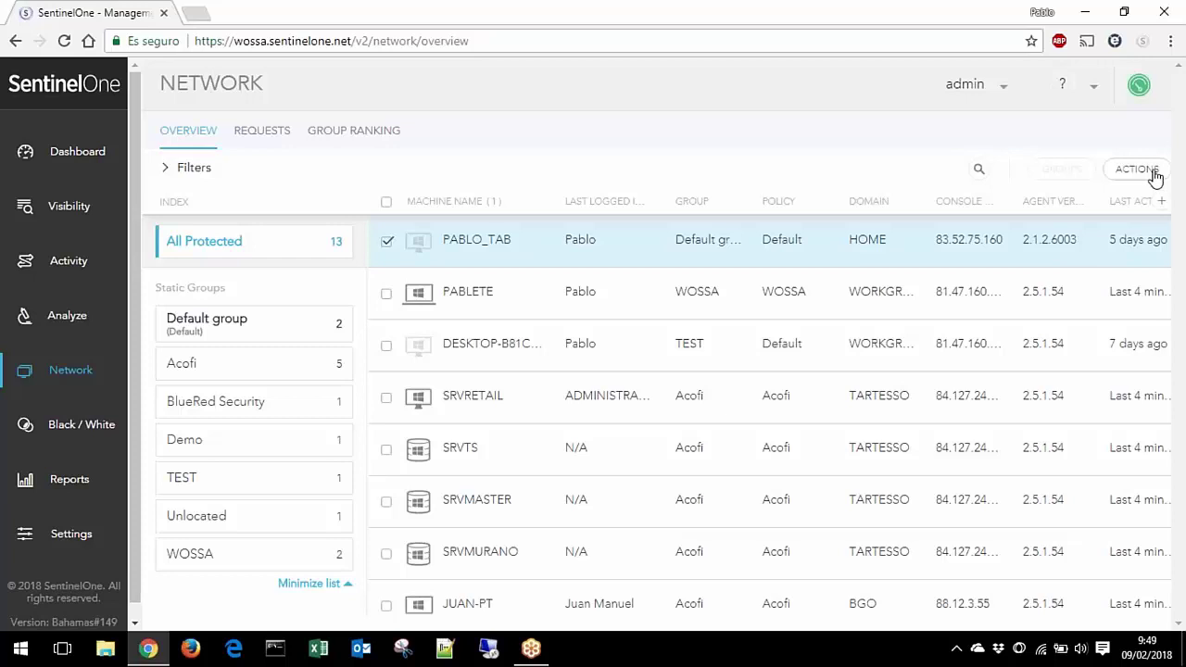
Step: Filter devices by agent versions 1.8.4.3648 and 2.1.2.6003 and OS Linux, then open Blacklist / Whitelist
left_click(188, 178)
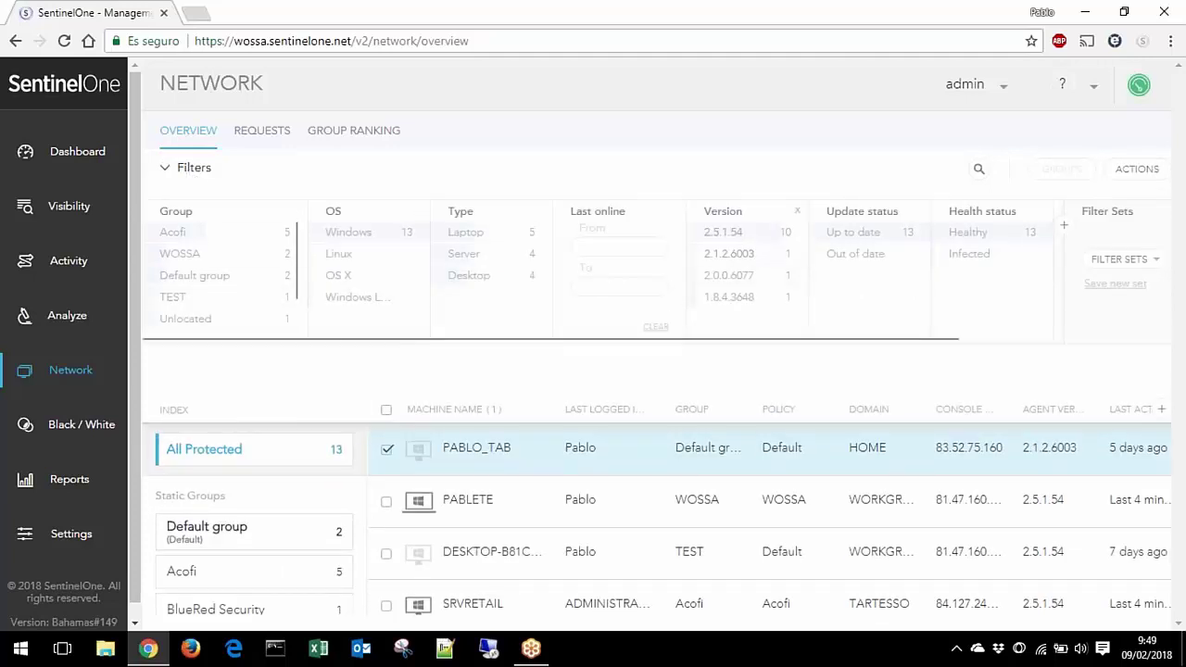
left_click(726, 304)
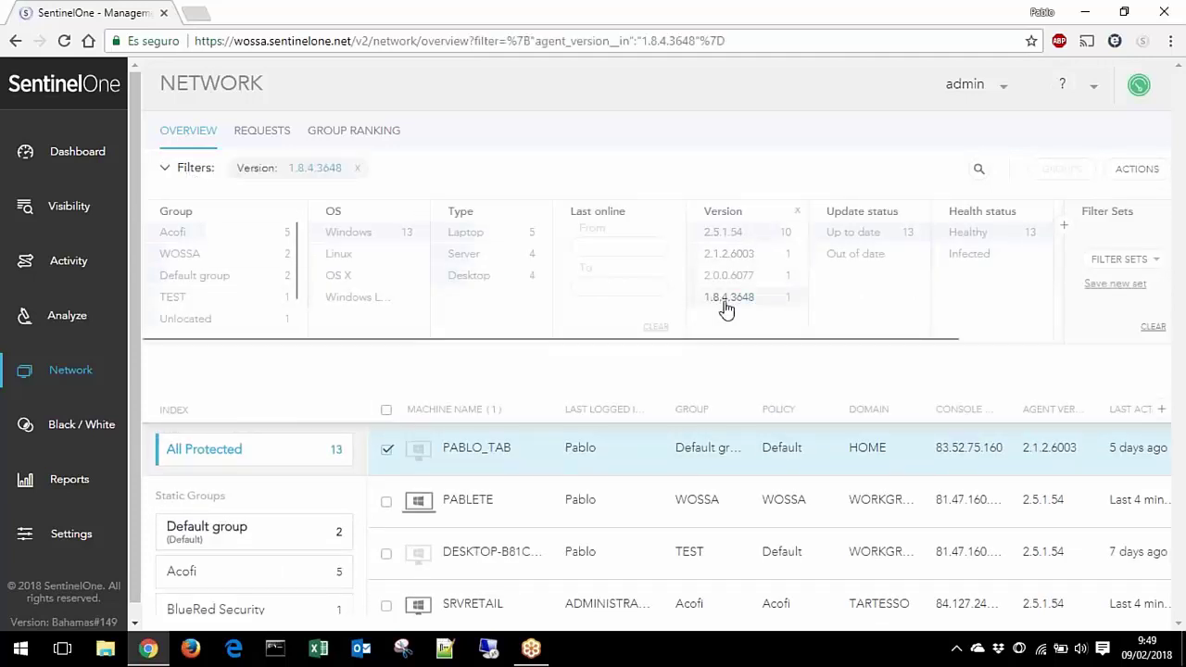
left_click(726, 254)
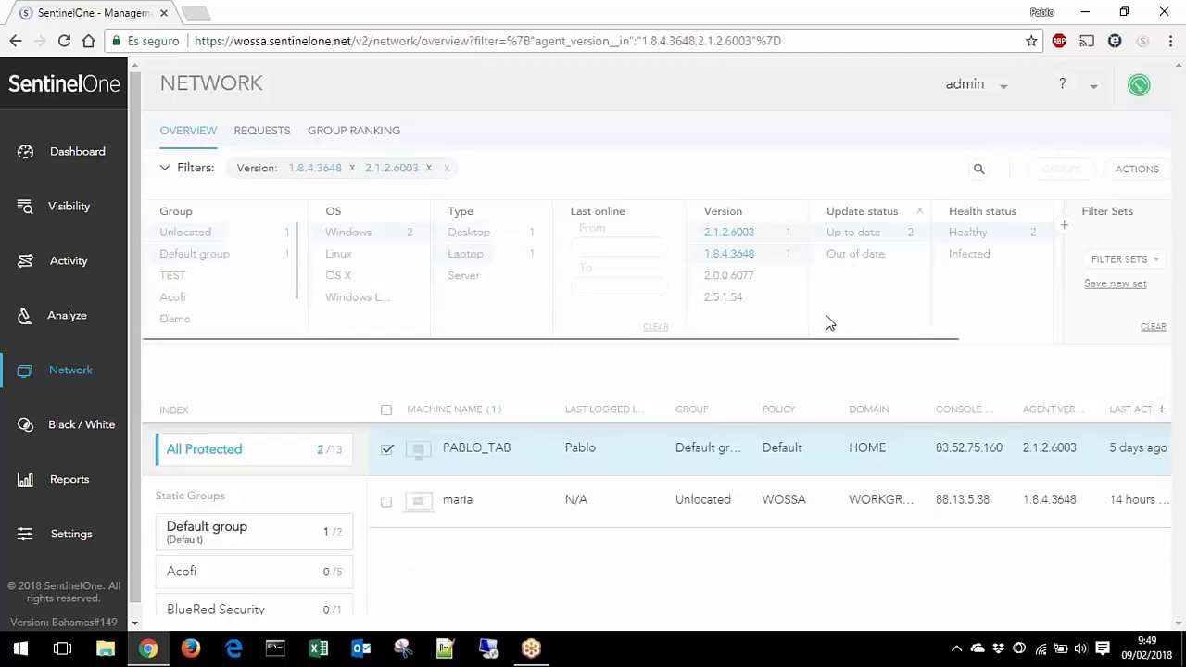
left_click(339, 256)
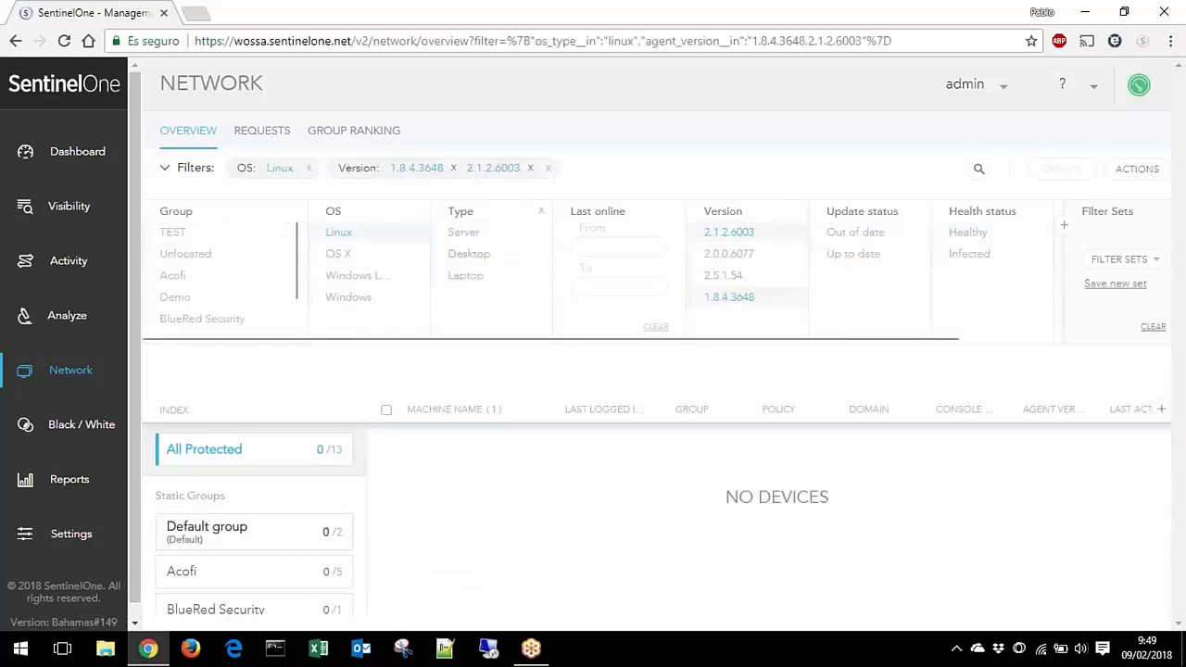
left_click(91, 431)
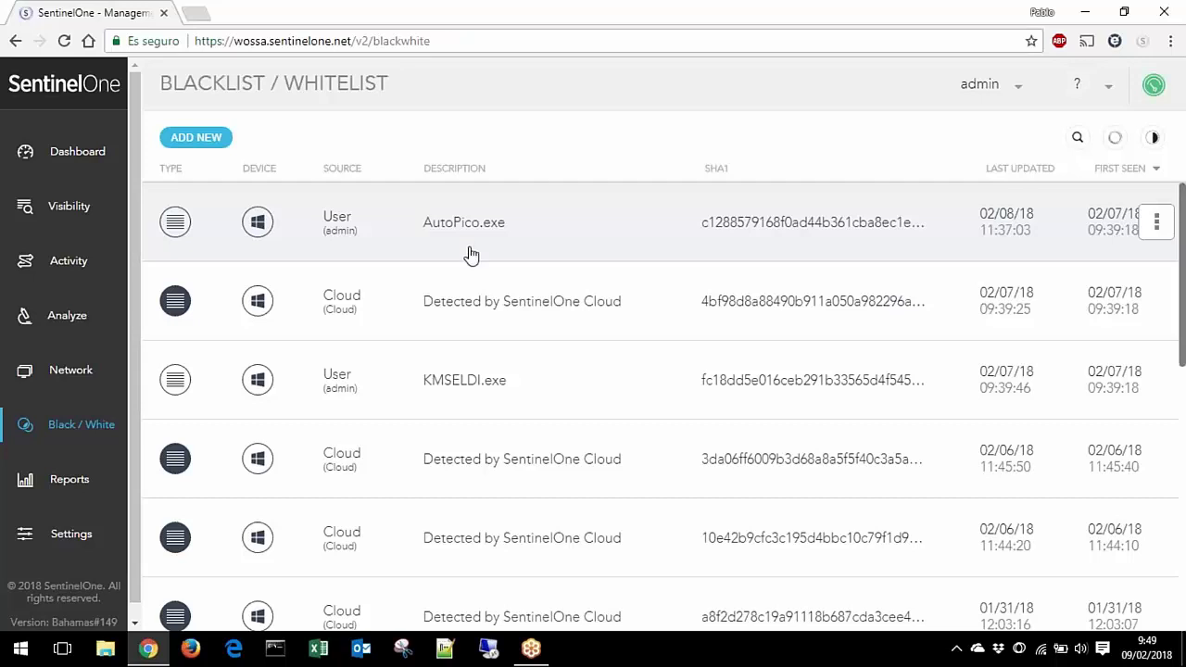
scroll(563, 303, "down", 6)
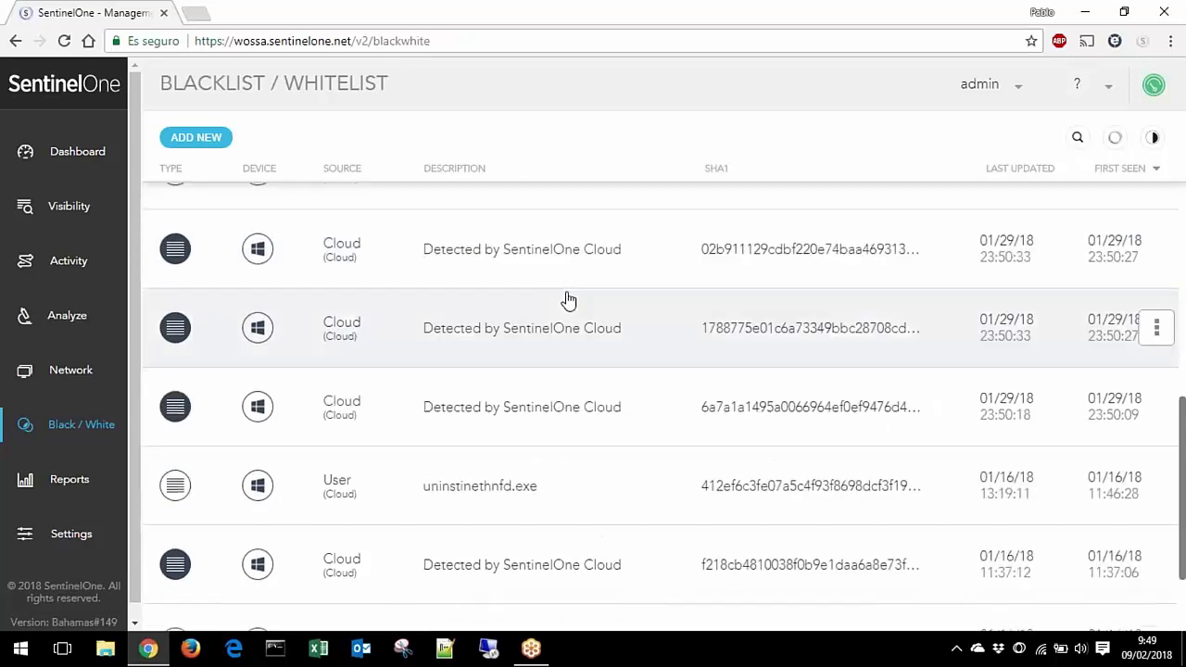
scroll(568, 301, "down", 2)
scroll(563, 299, "down", 3)
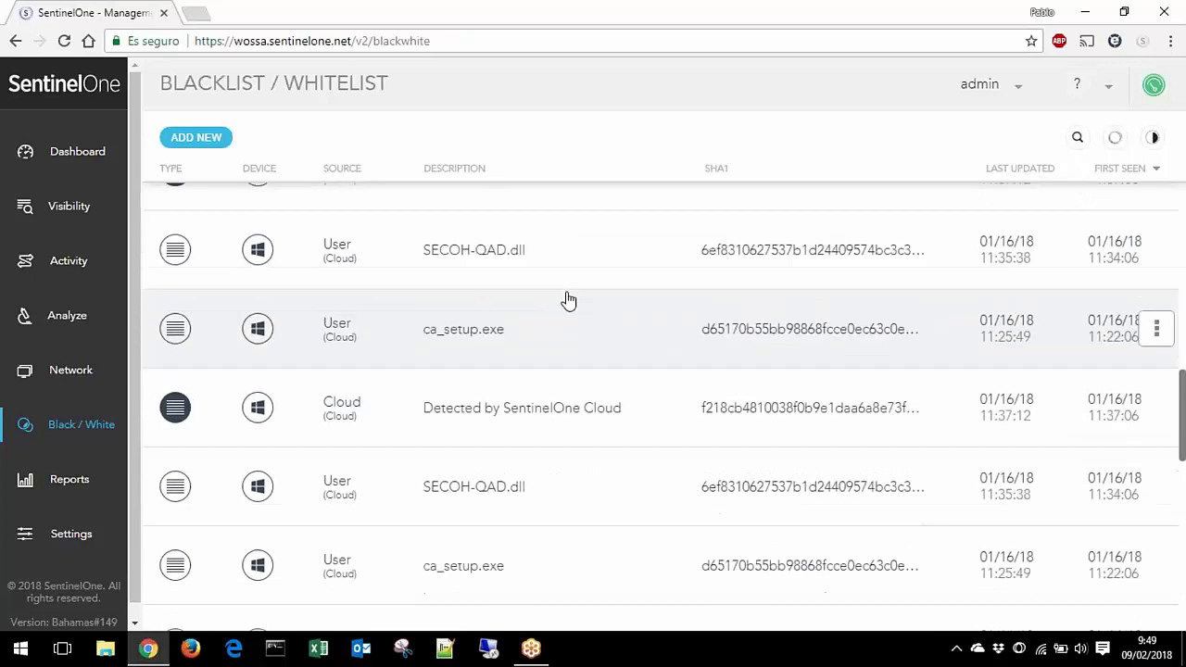
scroll(564, 299, "up", 10)
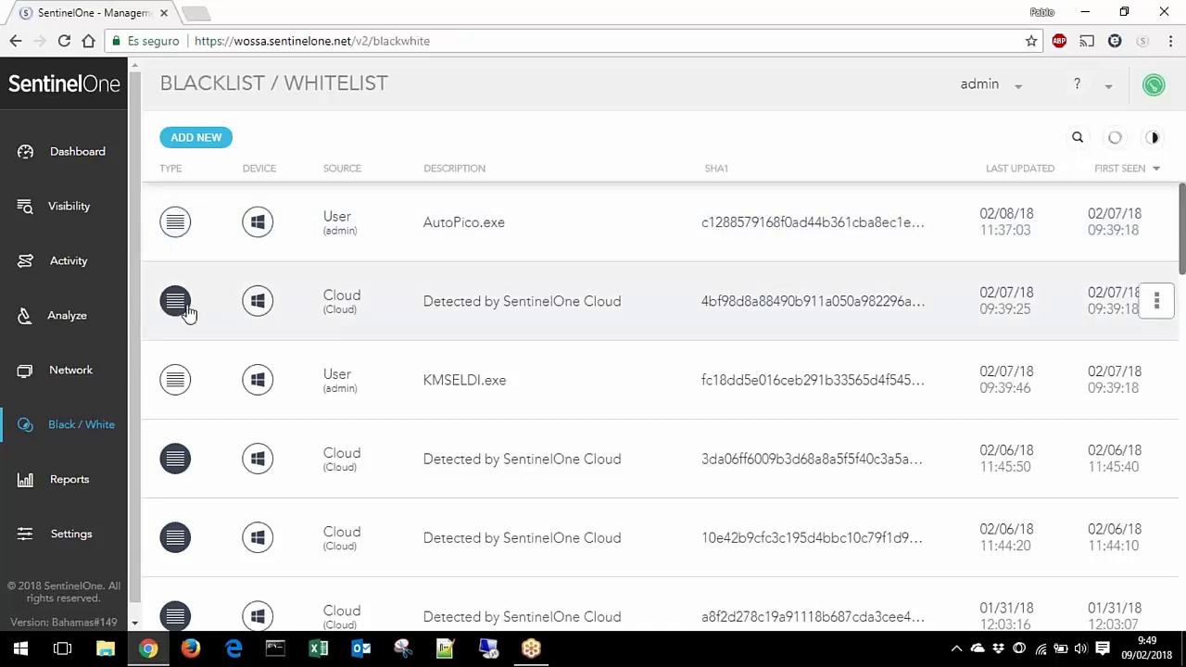
left_click(1149, 139)
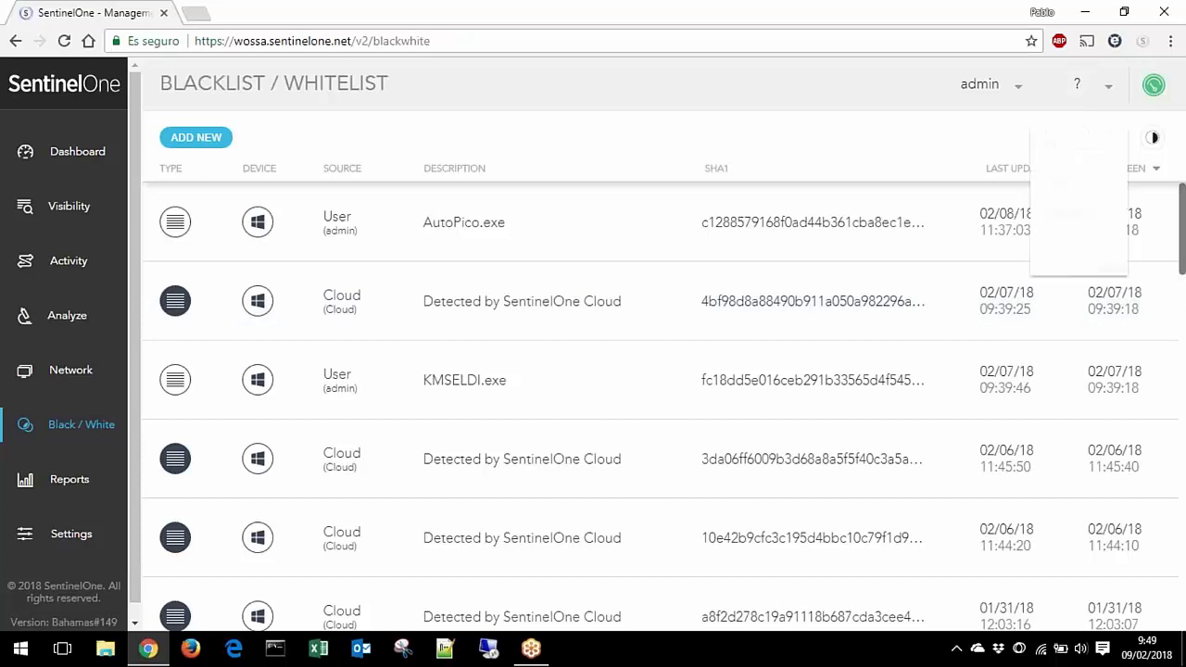
left_click(1151, 138)
left_click(1115, 137)
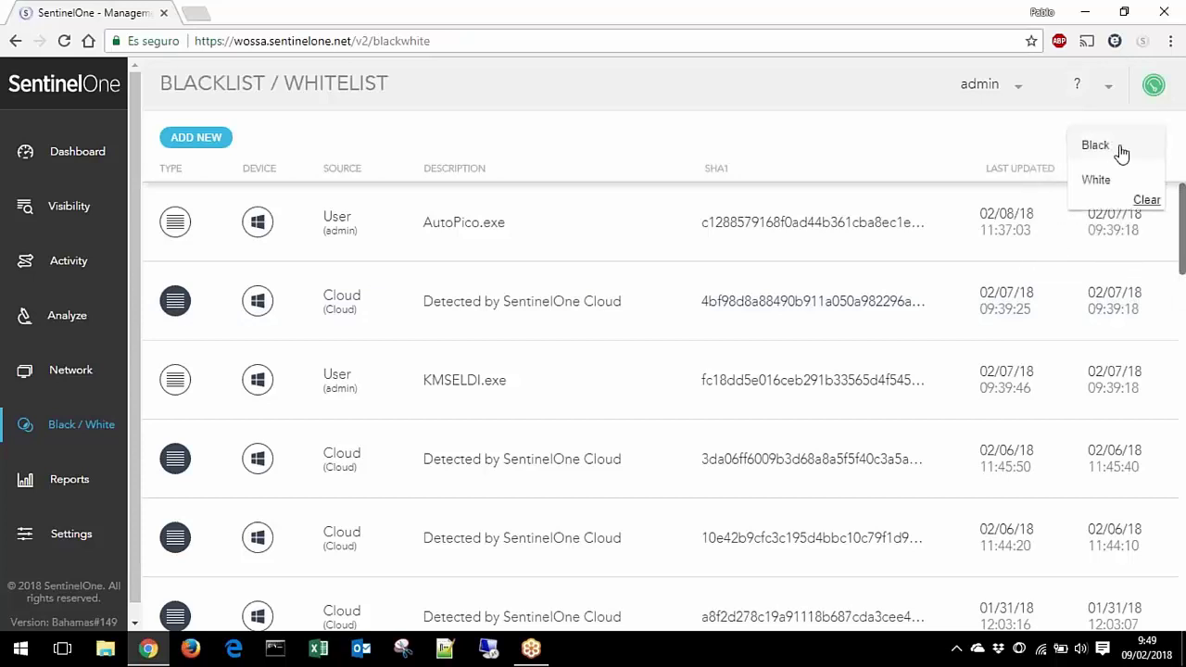
left_click(1007, 145)
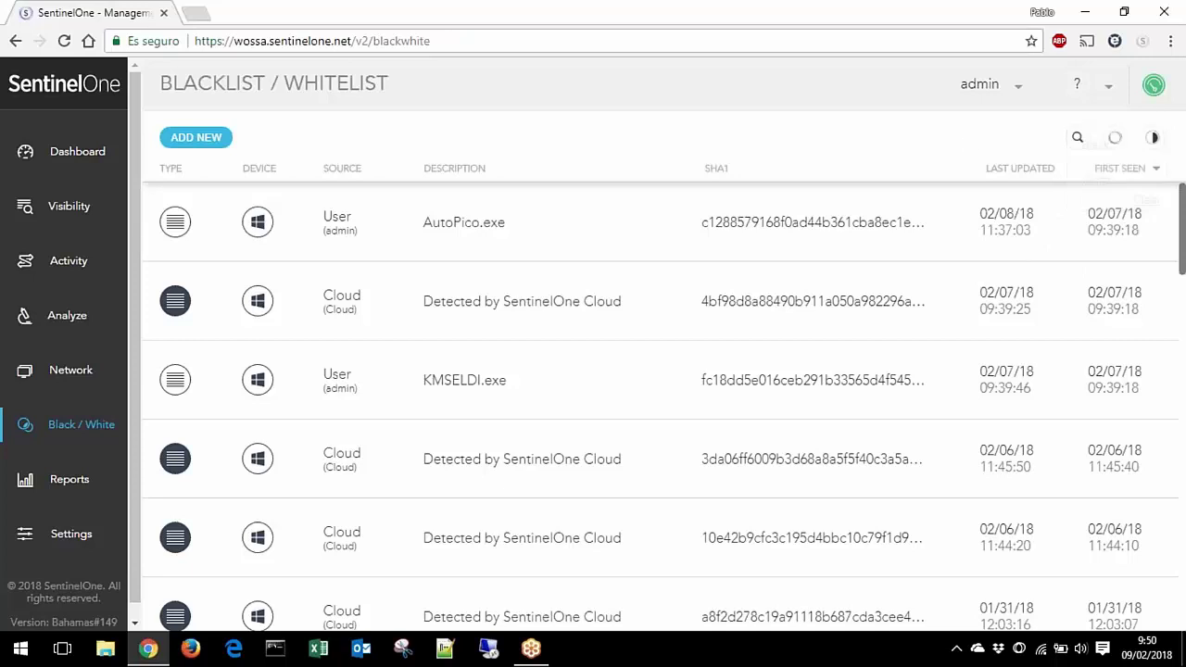
left_click(1114, 139)
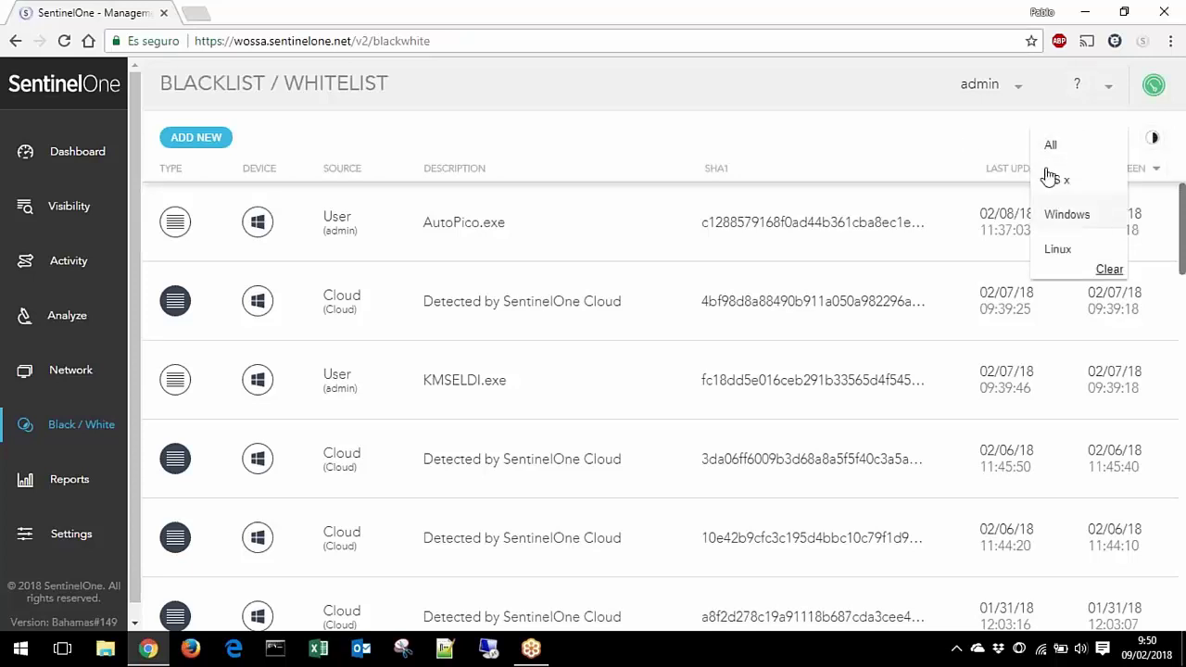
left_click(889, 144)
left_click(1074, 137)
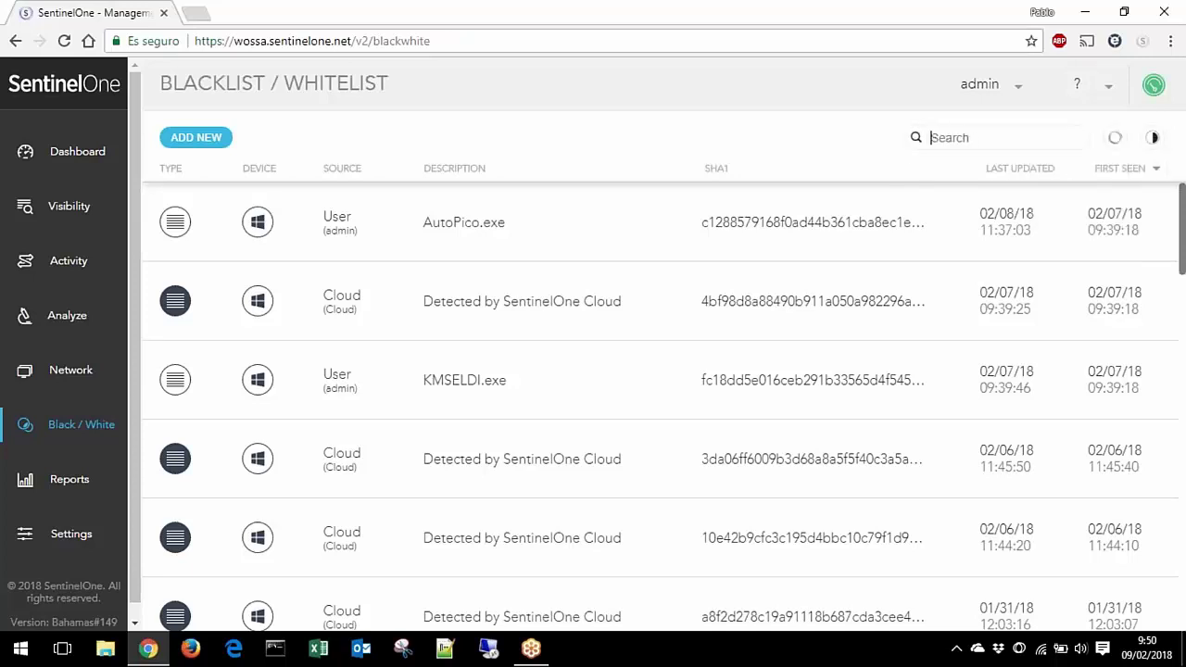
left_click(723, 126)
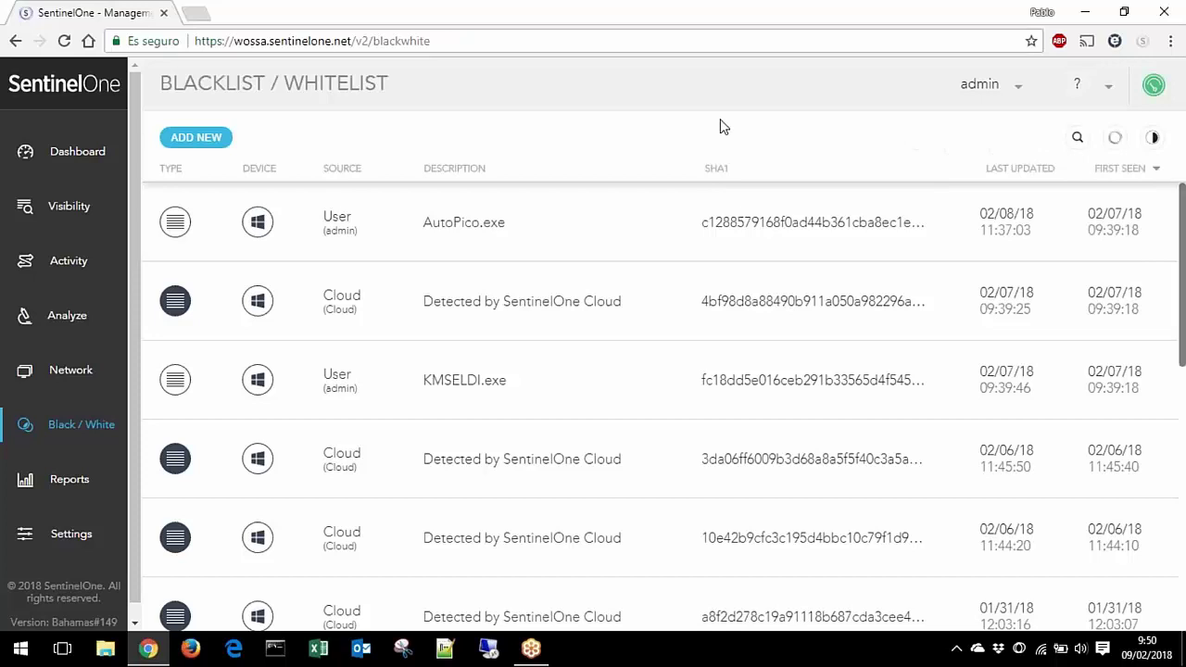
Step: Start a new Blacklist hash entry, review its device platform choices, then go to Reports
left_click(186, 141)
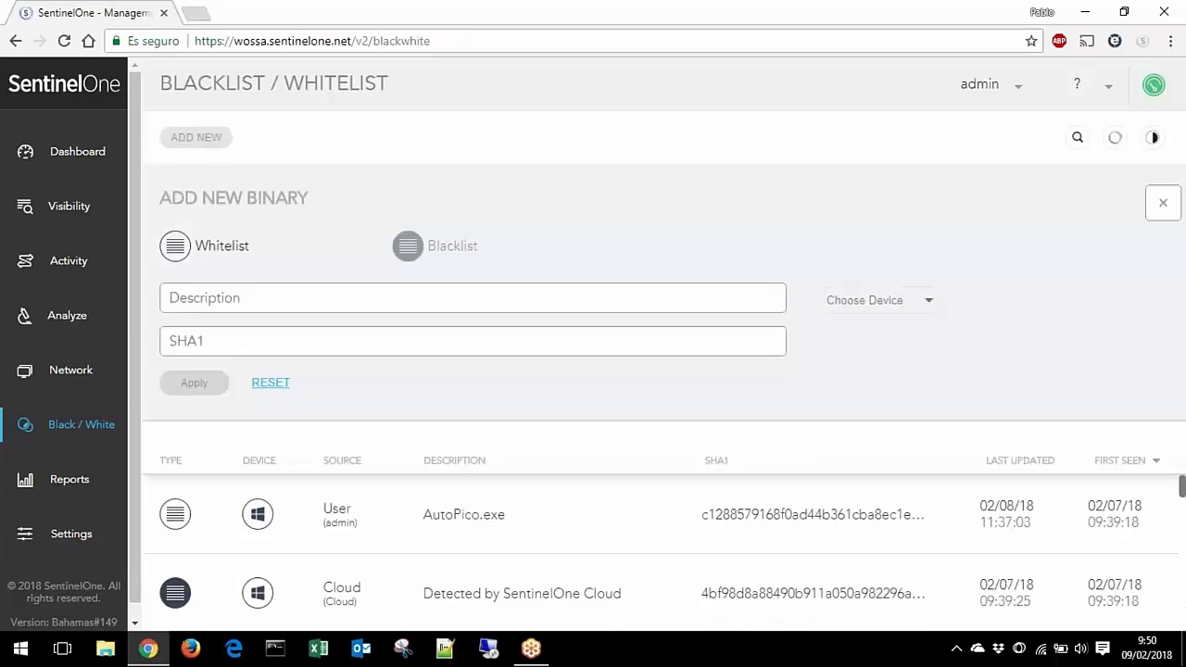
left_click(245, 347)
left_click(407, 246)
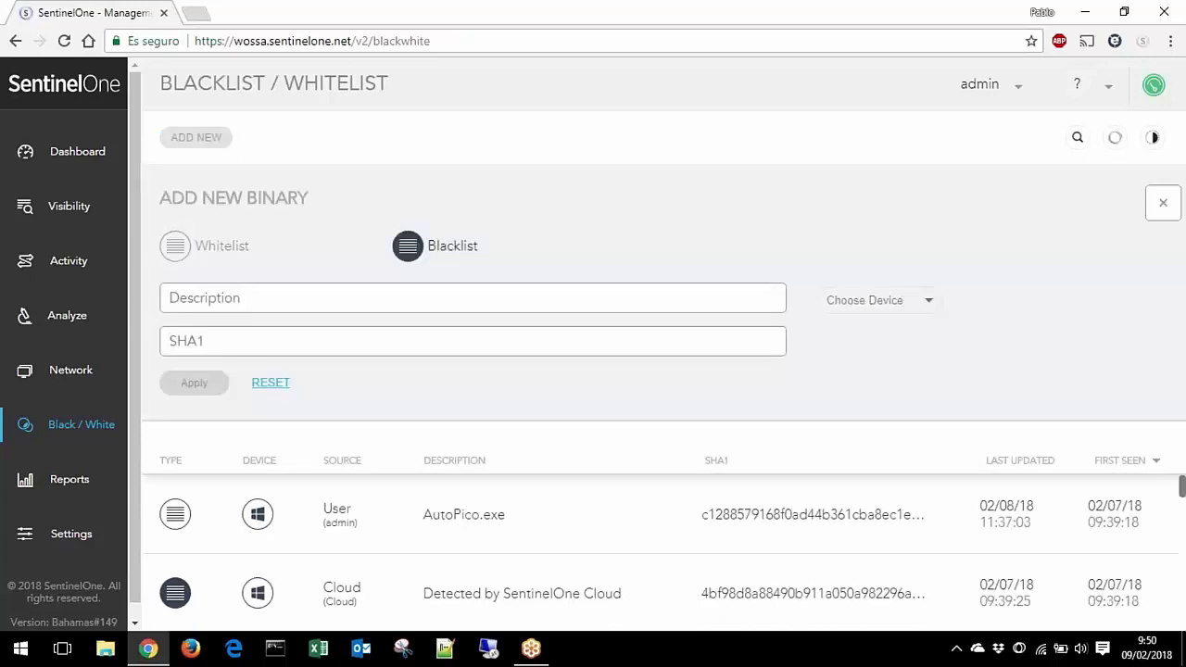
left_click(193, 341)
left_click(875, 300)
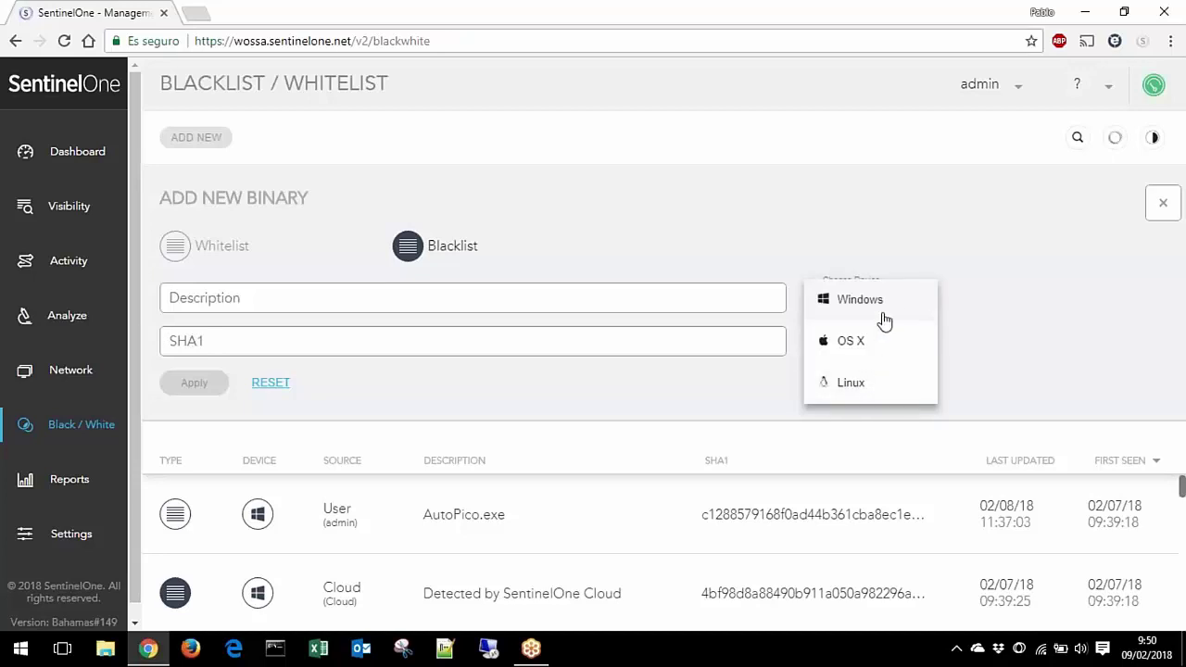
left_click(746, 239)
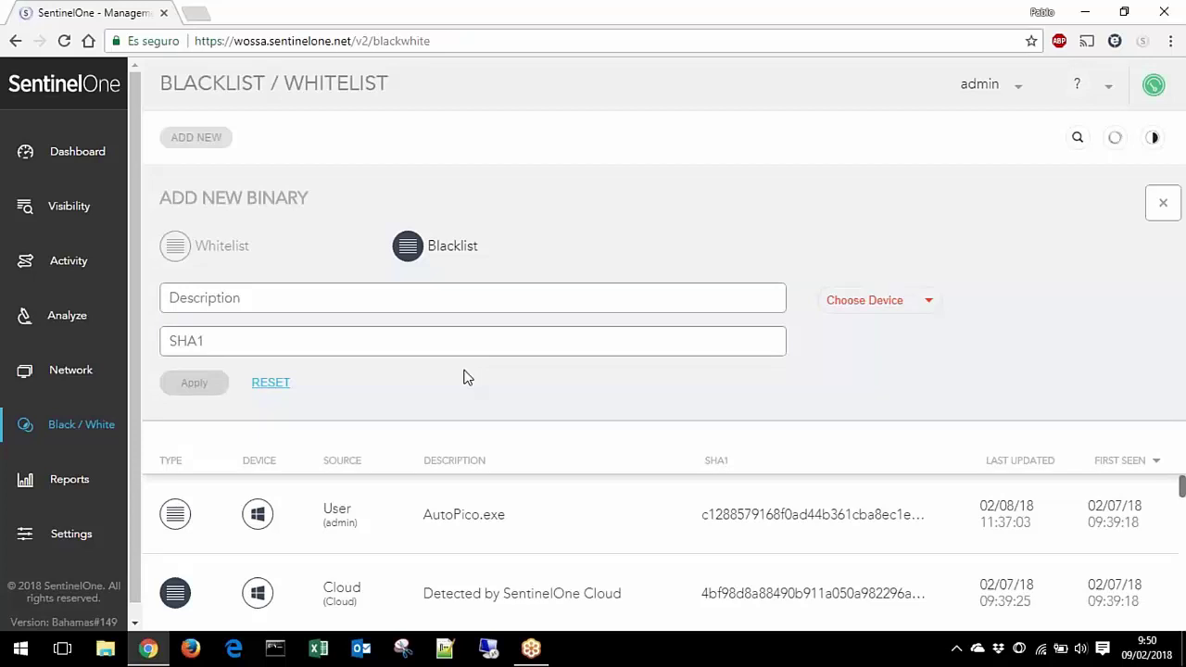
left_click(69, 489)
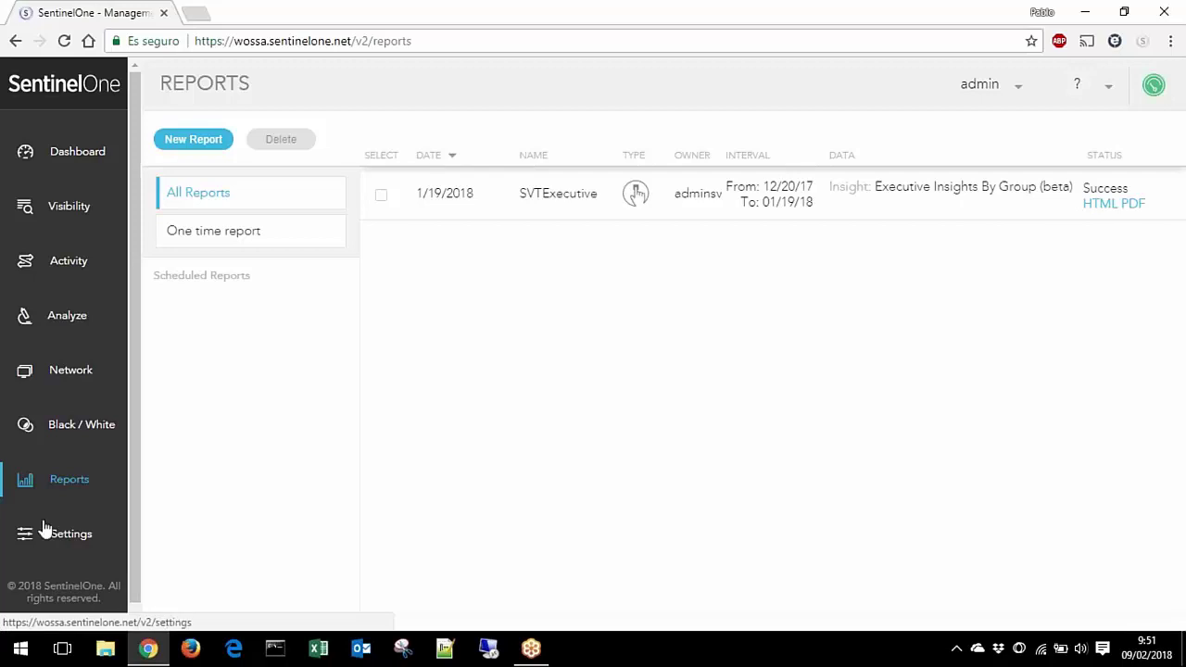
Step: Open Settings to view the Default policy's mode options and engines
left_click(65, 542)
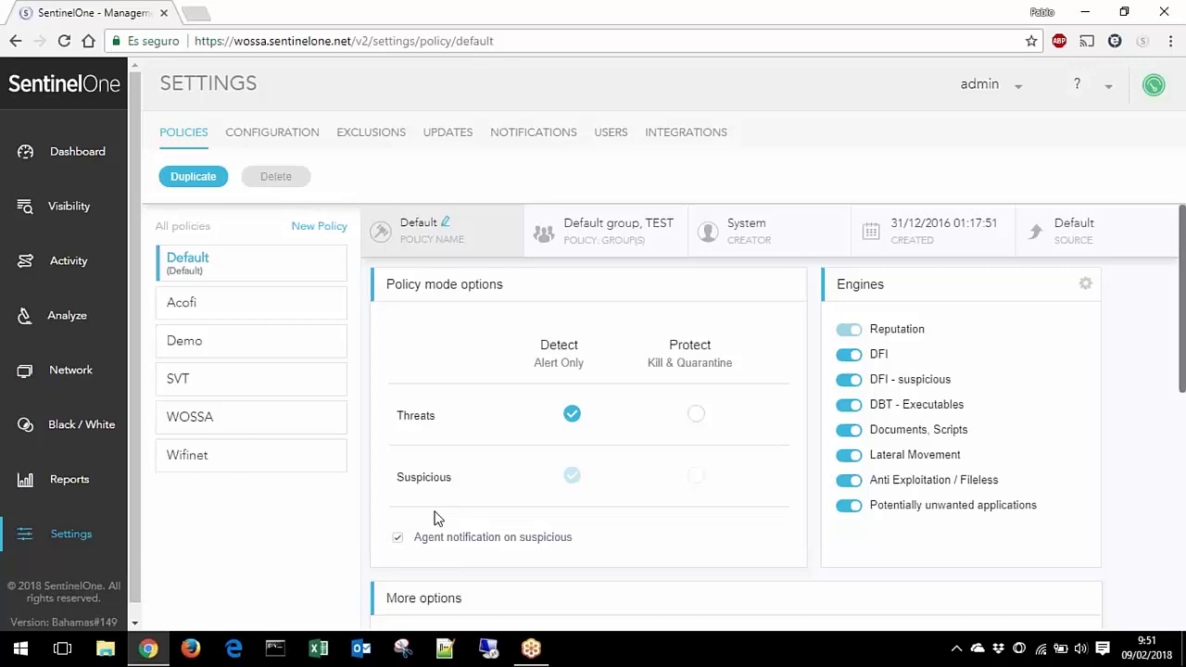
Step: Create a new policy and rename it from Untitled to TEST
left_click(319, 228)
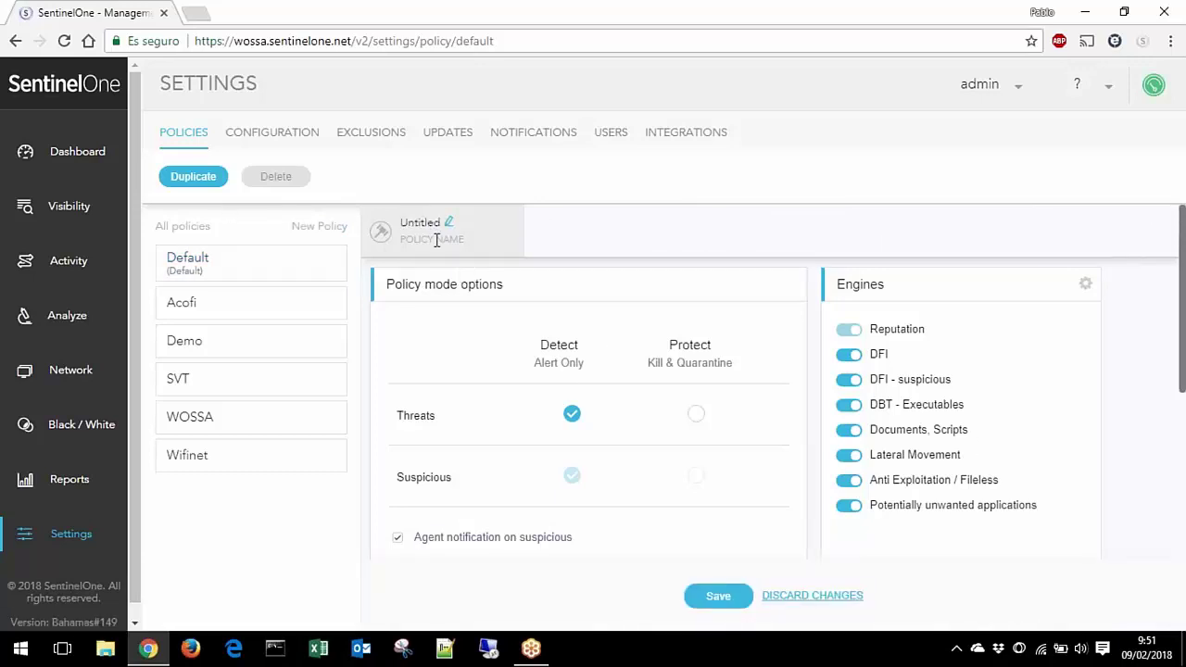
left_click(449, 223)
type("TEST")
scroll(715, 398, "down", 1)
scroll(715, 398, "up", 1)
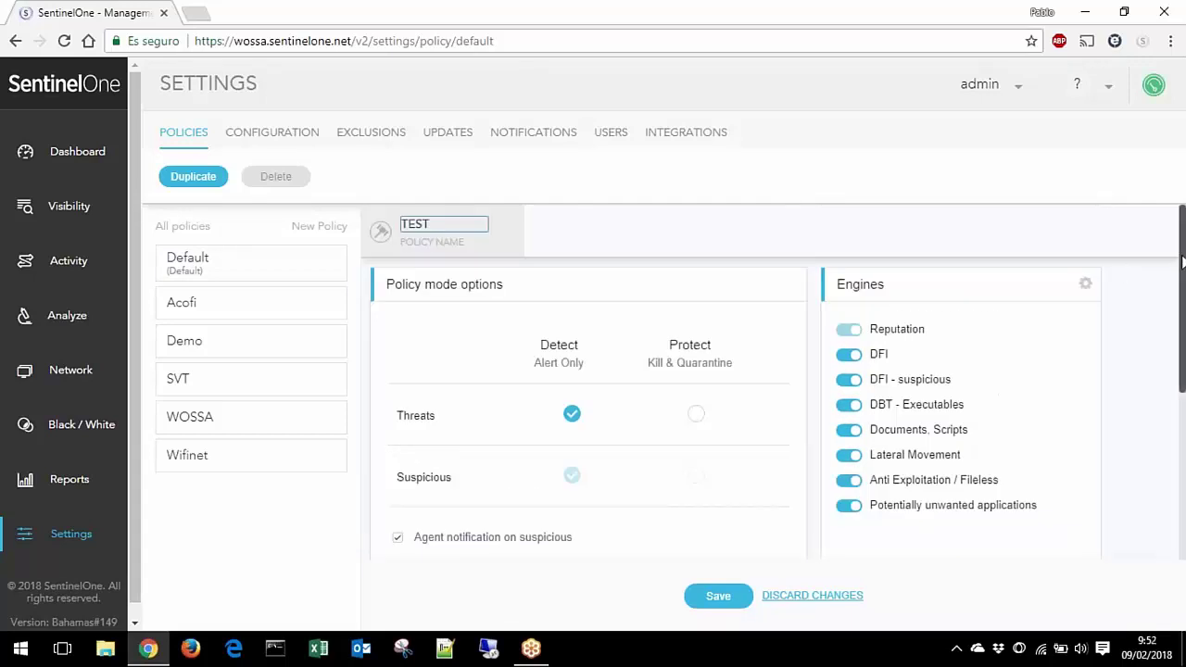
left_click_drag(1181, 259, 1181, 269)
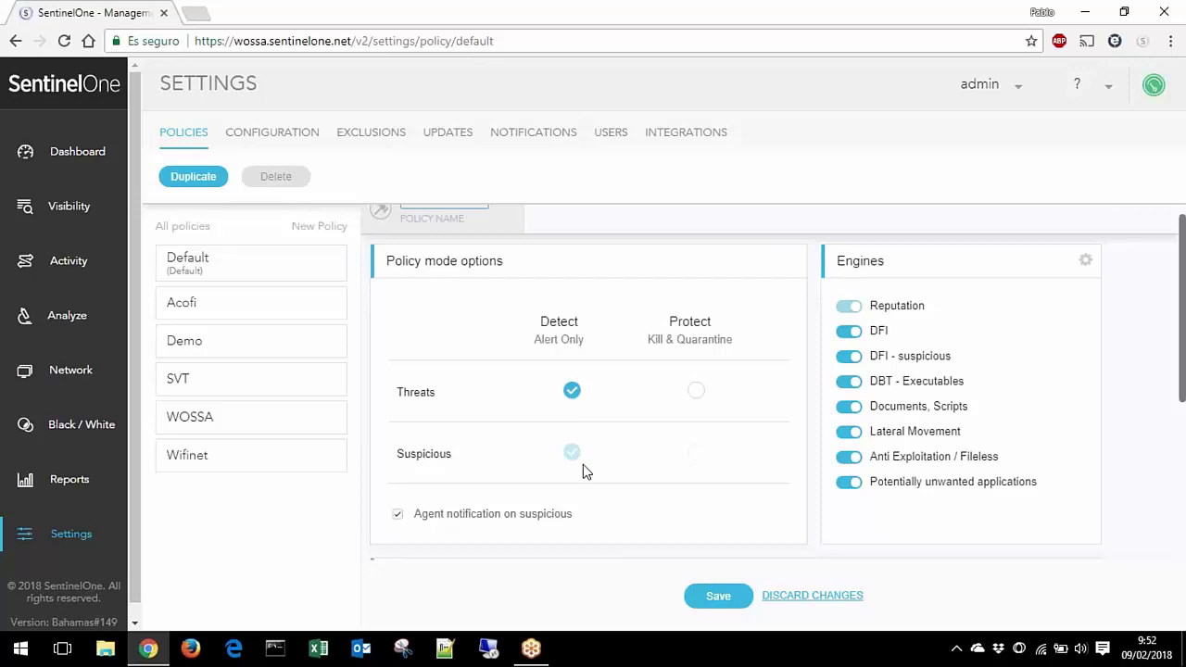
Step: Set Threats to Protect (Kill & Quarantine), switching Suspicious to Protect and back to Detect
mouse_move(437, 393)
left_mouse_down()
mouse_move(415, 392)
mouse_move(427, 392)
left_mouse_up()
left_click(436, 391)
double_click(437, 392)
left_click(697, 396)
left_click(702, 454)
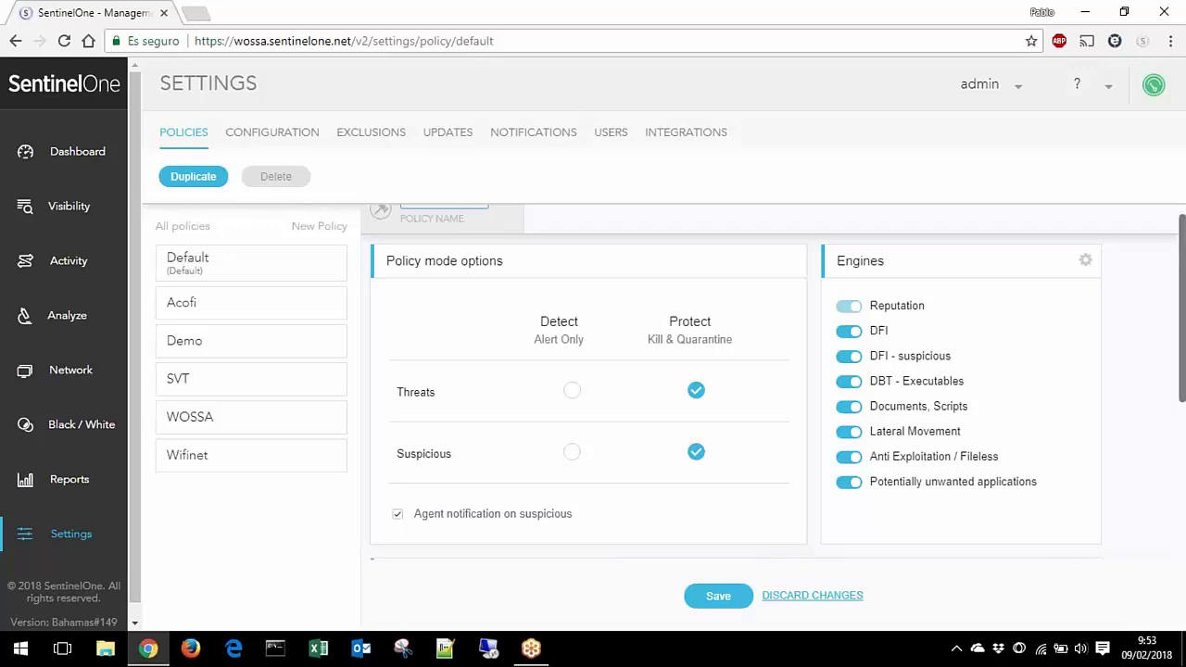
left_click(572, 451)
left_click_drag(1183, 280, 1183, 287)
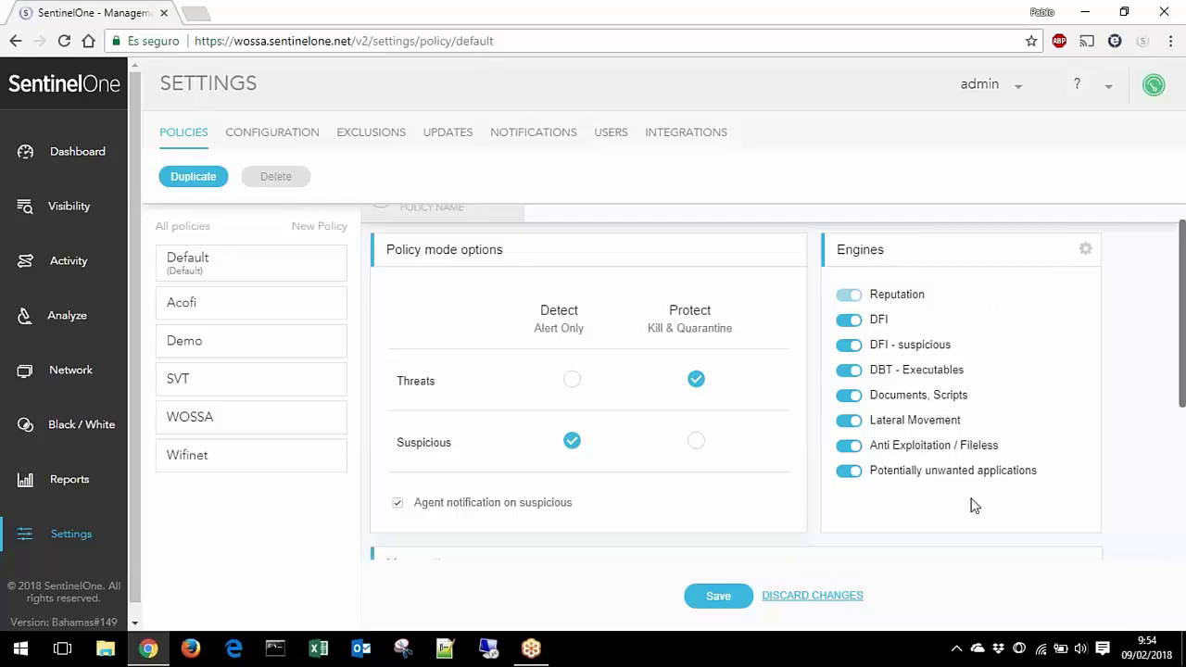
scroll(978, 503, "down", 3)
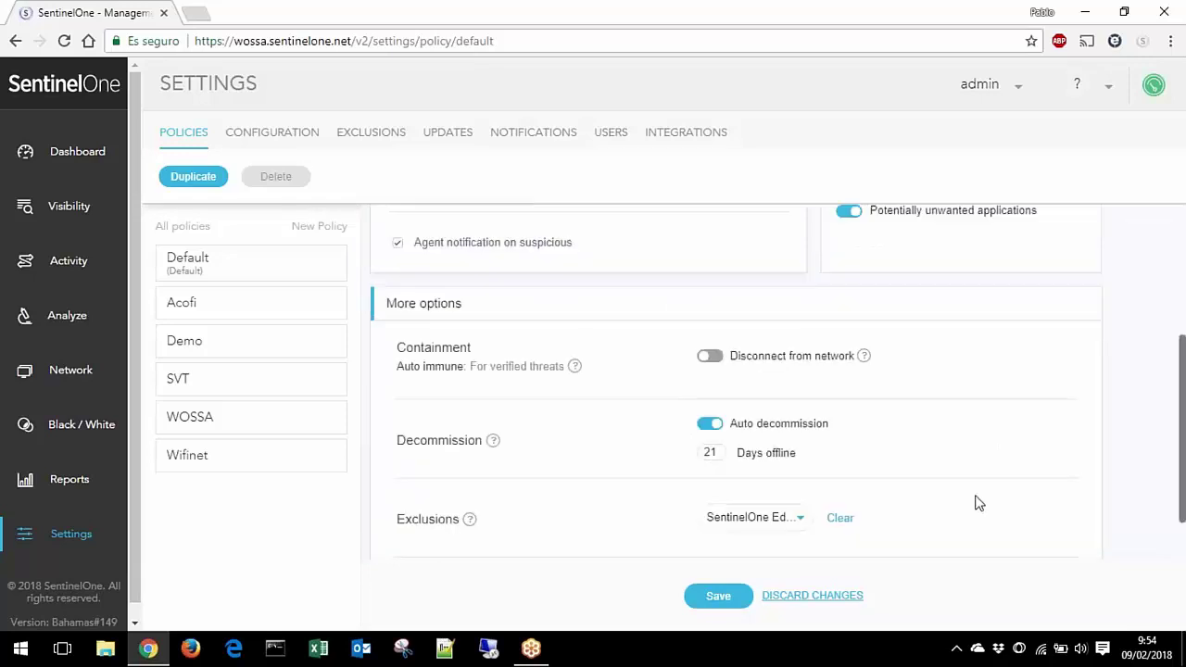
scroll(978, 503, "up", 3)
scroll(978, 503, "down", 4)
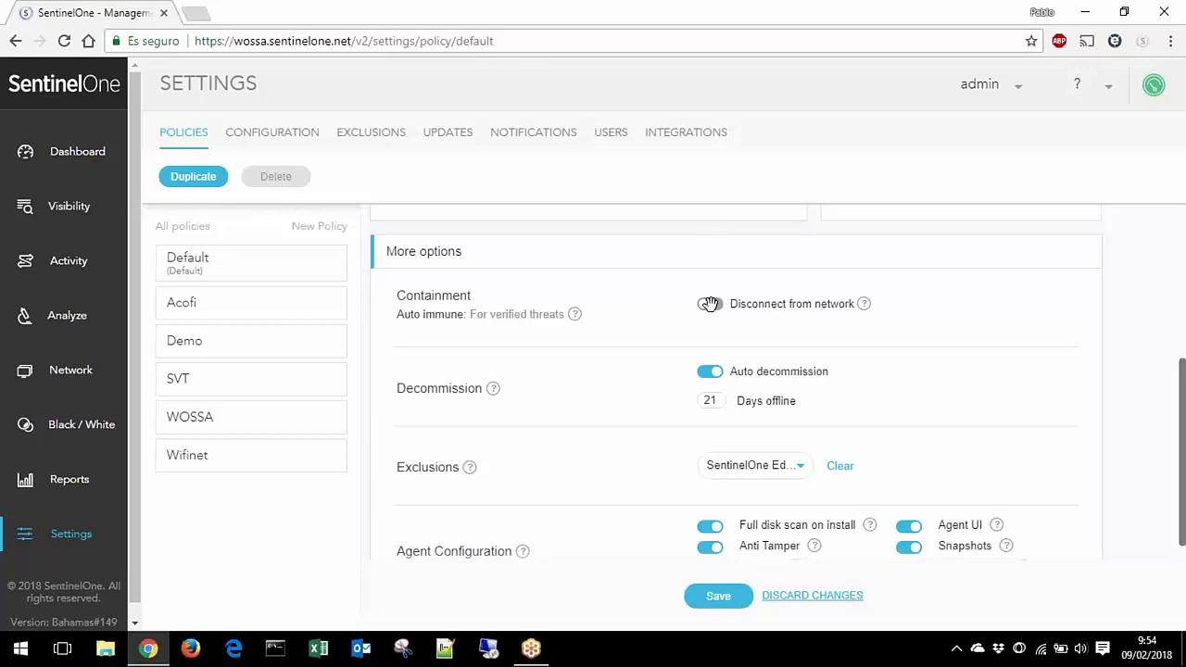
scroll(710, 304, "up", 3)
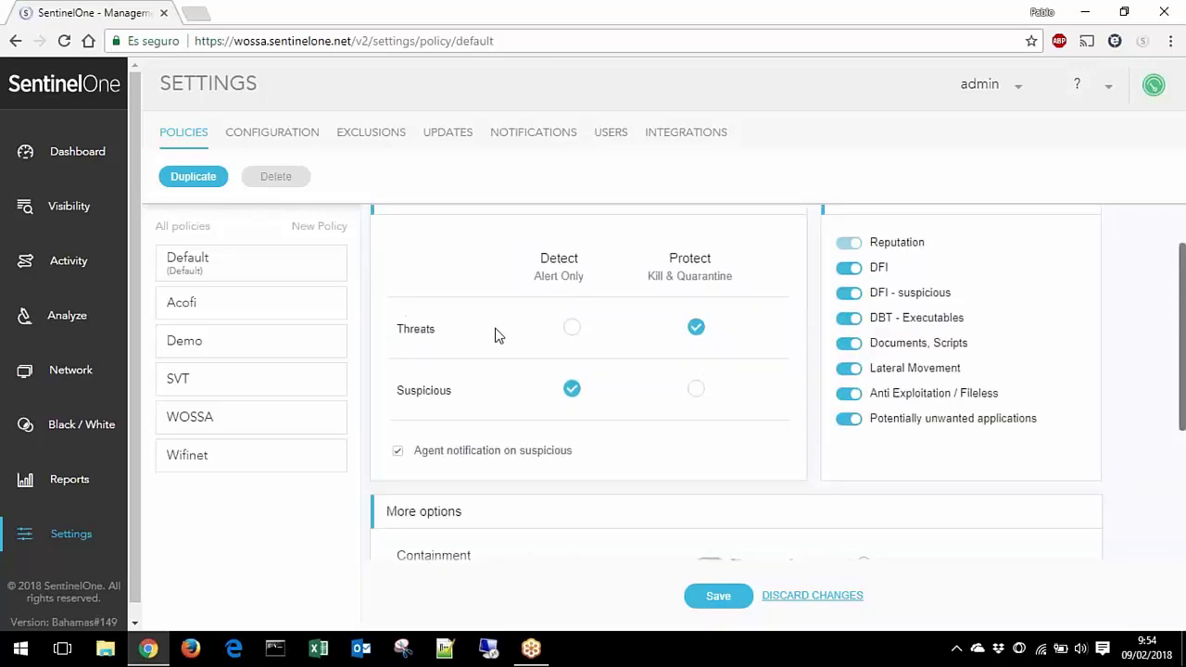
scroll(683, 394, "down", 3)
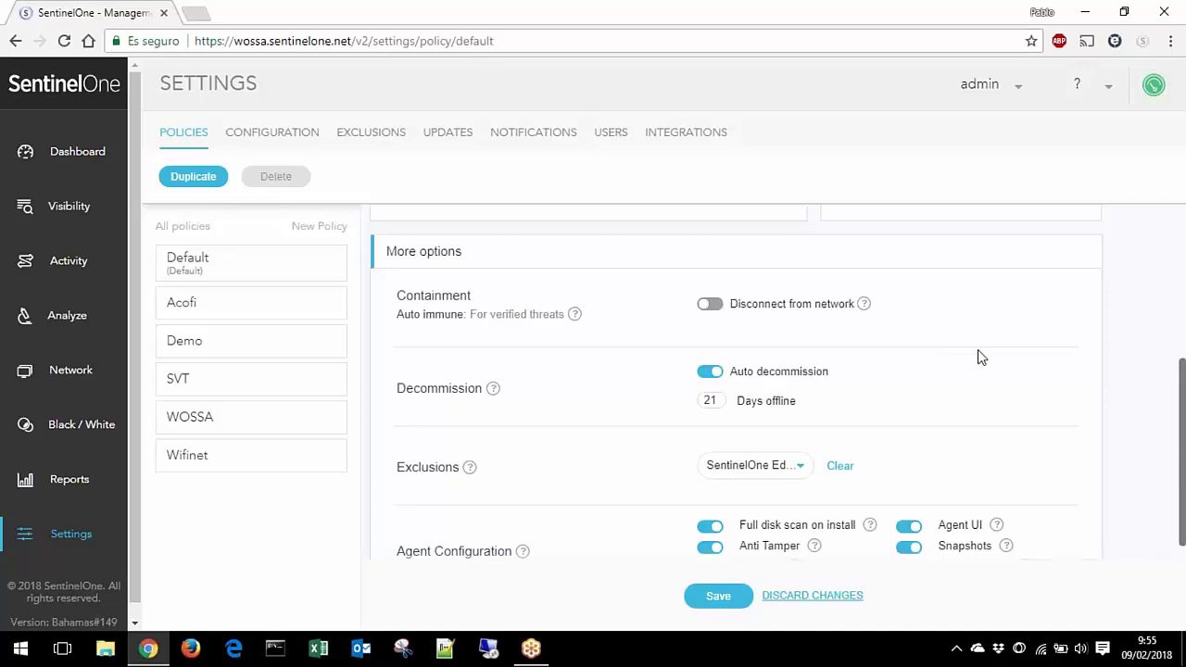
scroll(979, 354, "down", 1)
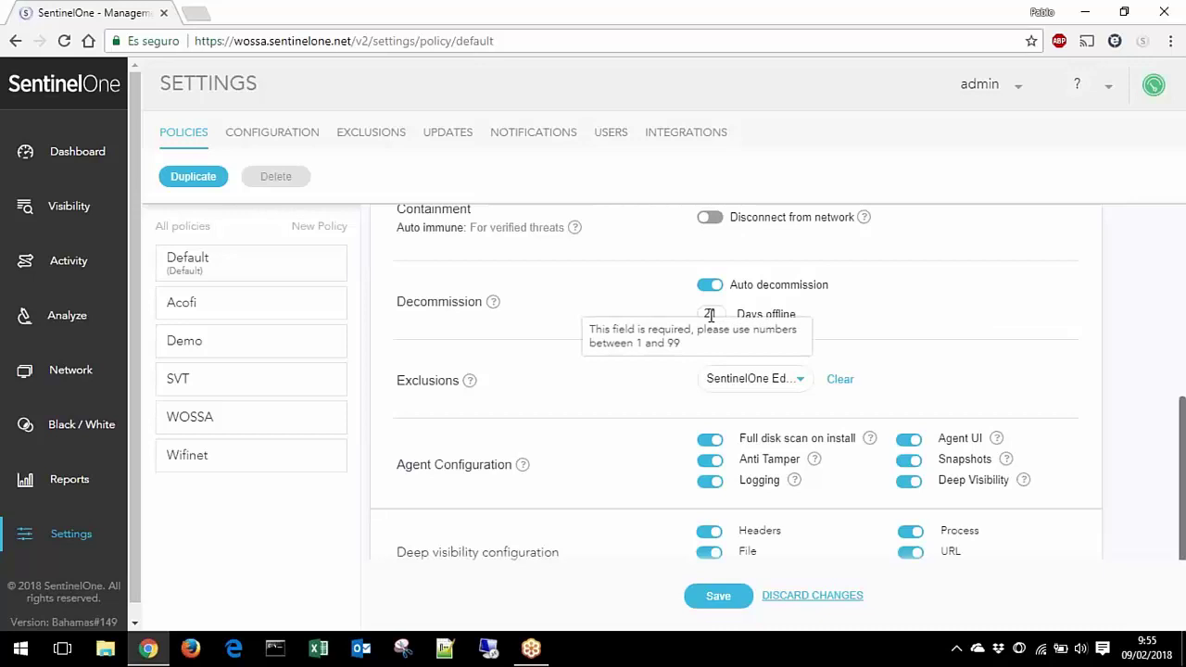
scroll(917, 305, "down", 1)
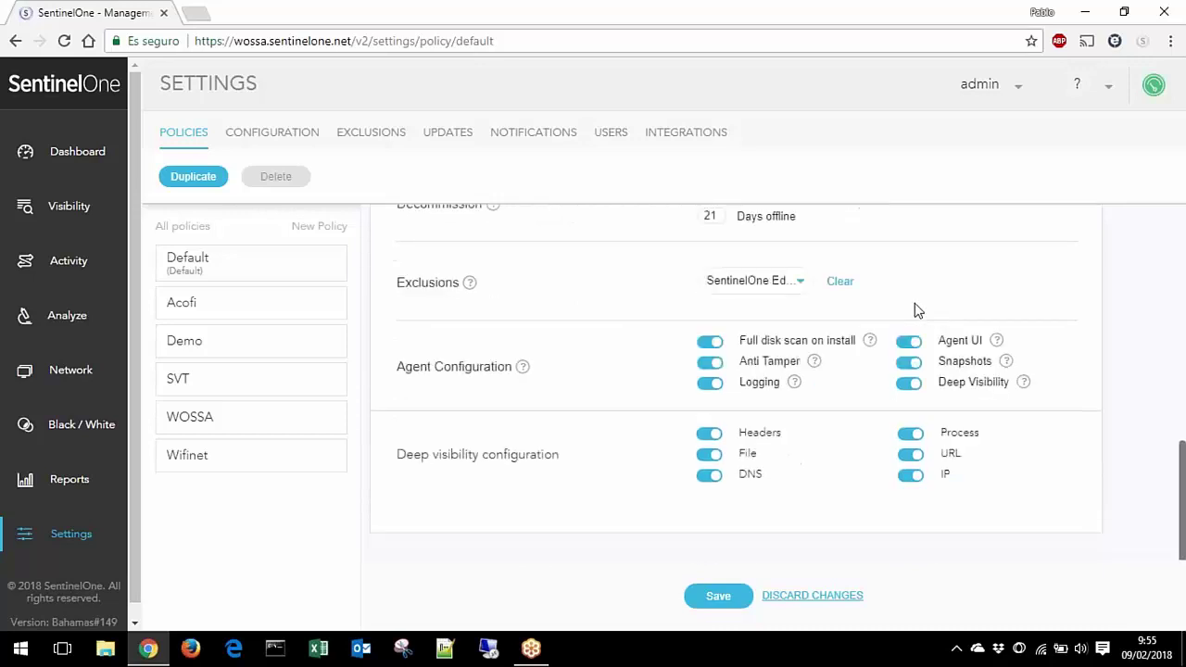
left_click(798, 281)
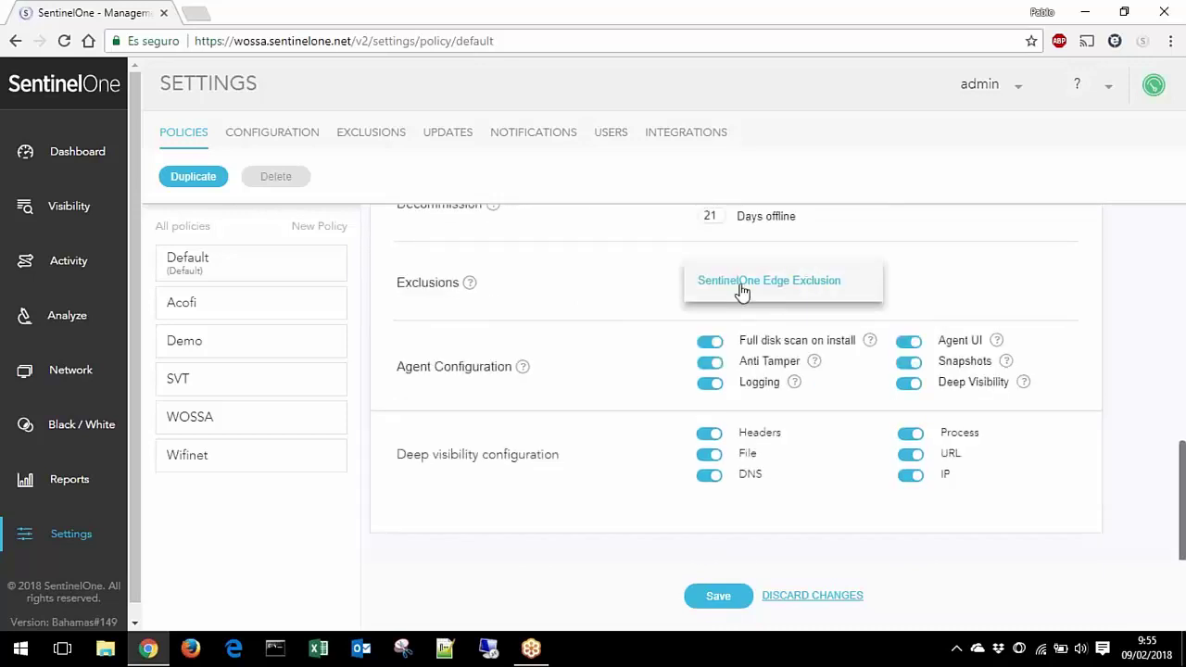
left_click(1122, 317)
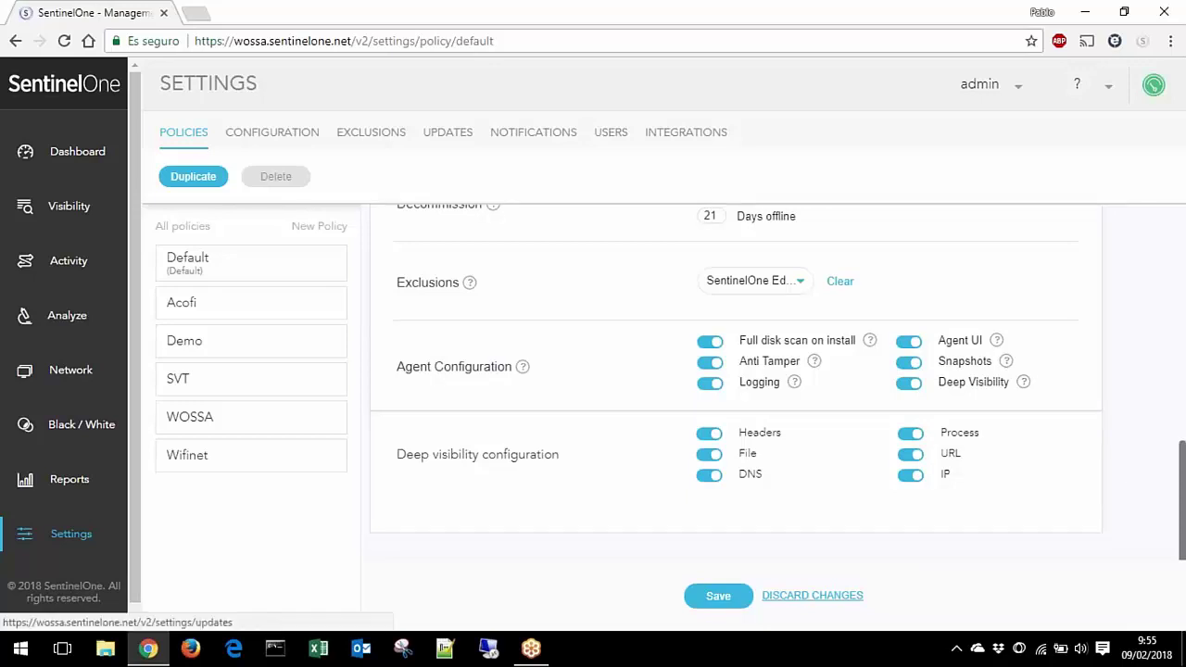
Step: Discard the unsaved TEST policy when leaving the Policies tab
left_click(447, 132)
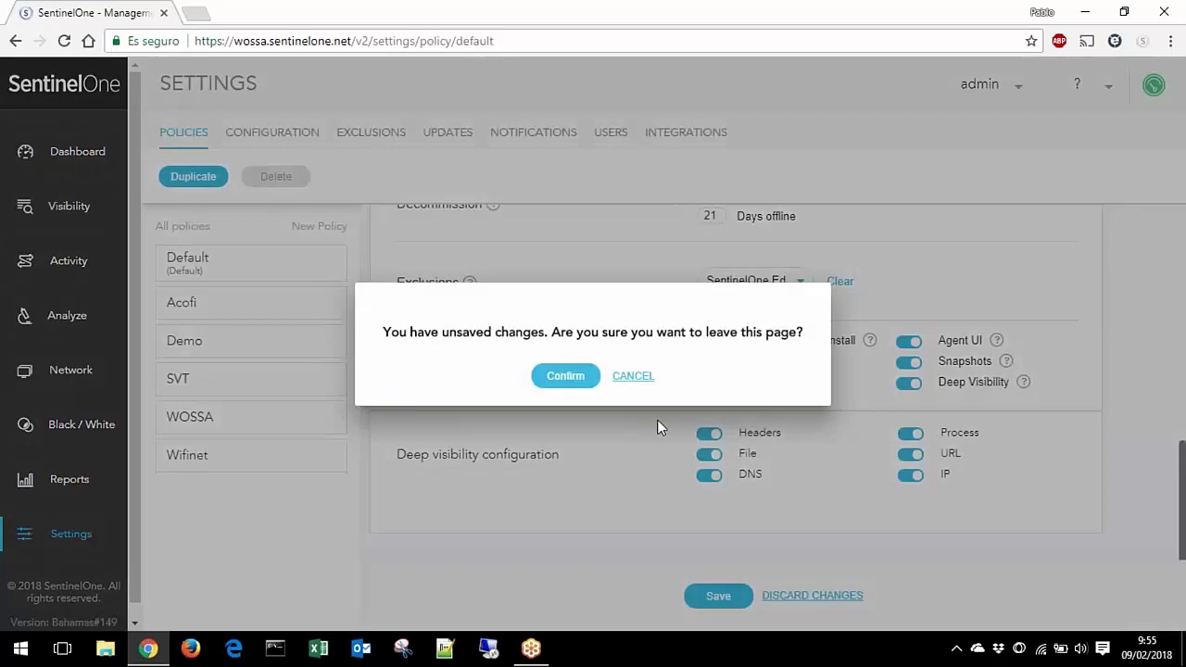
key("Escape")
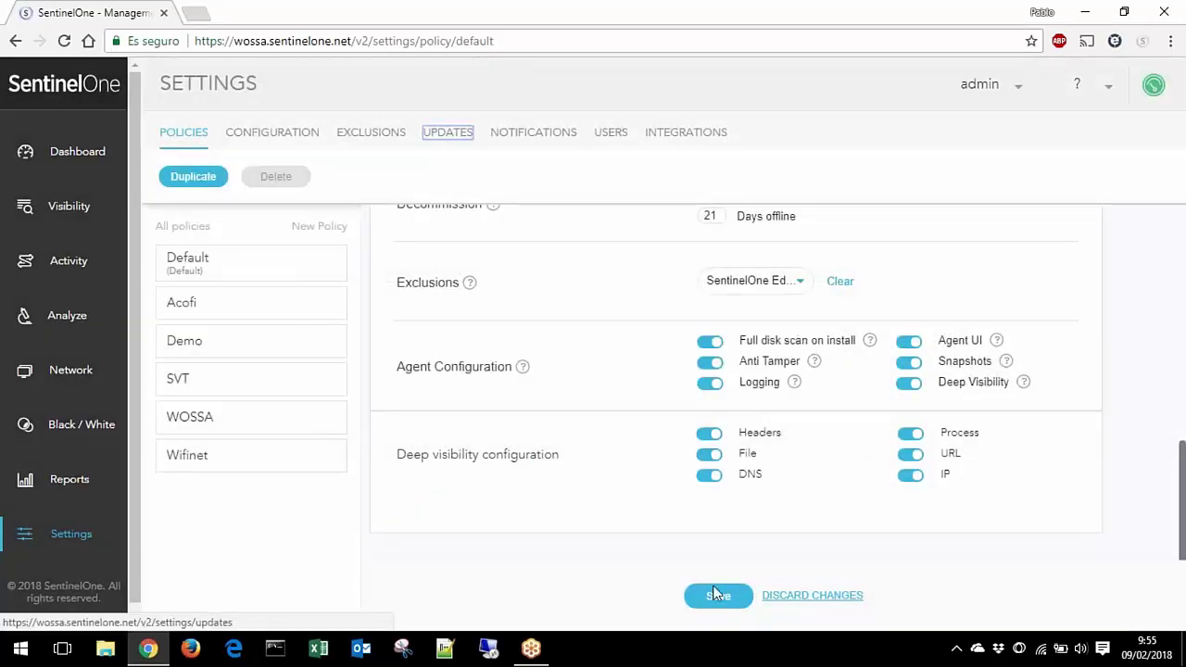
left_click(825, 596)
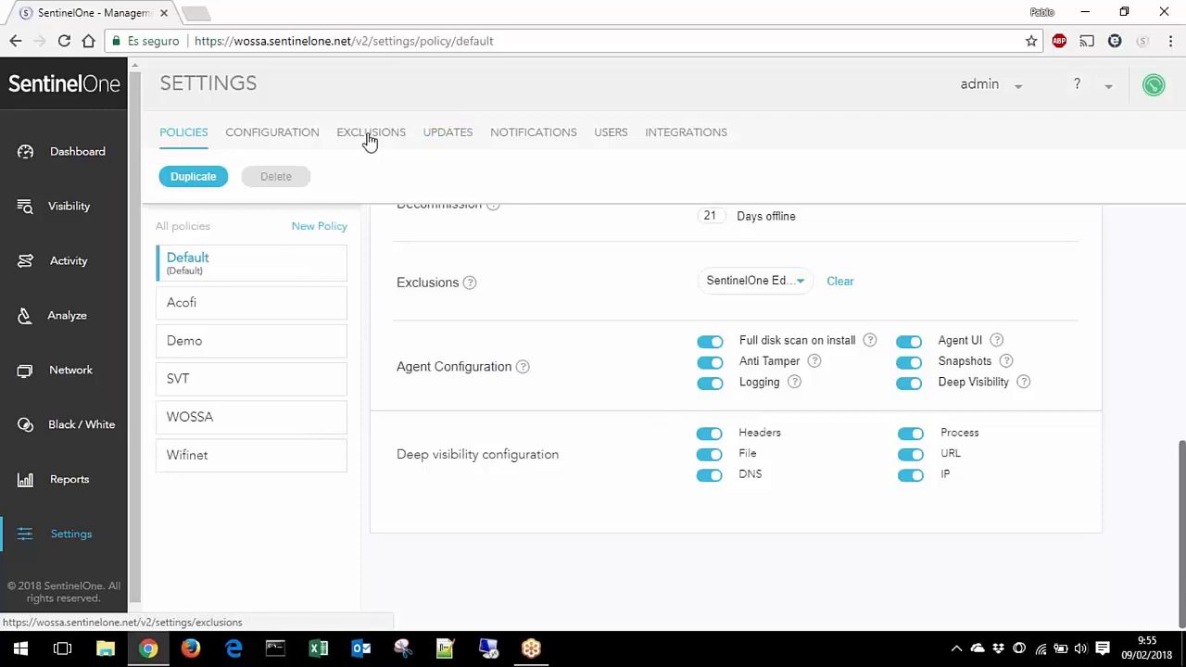
Step: View the Updates installers list, checking the Choose platform options without selecting one
left_click(432, 137)
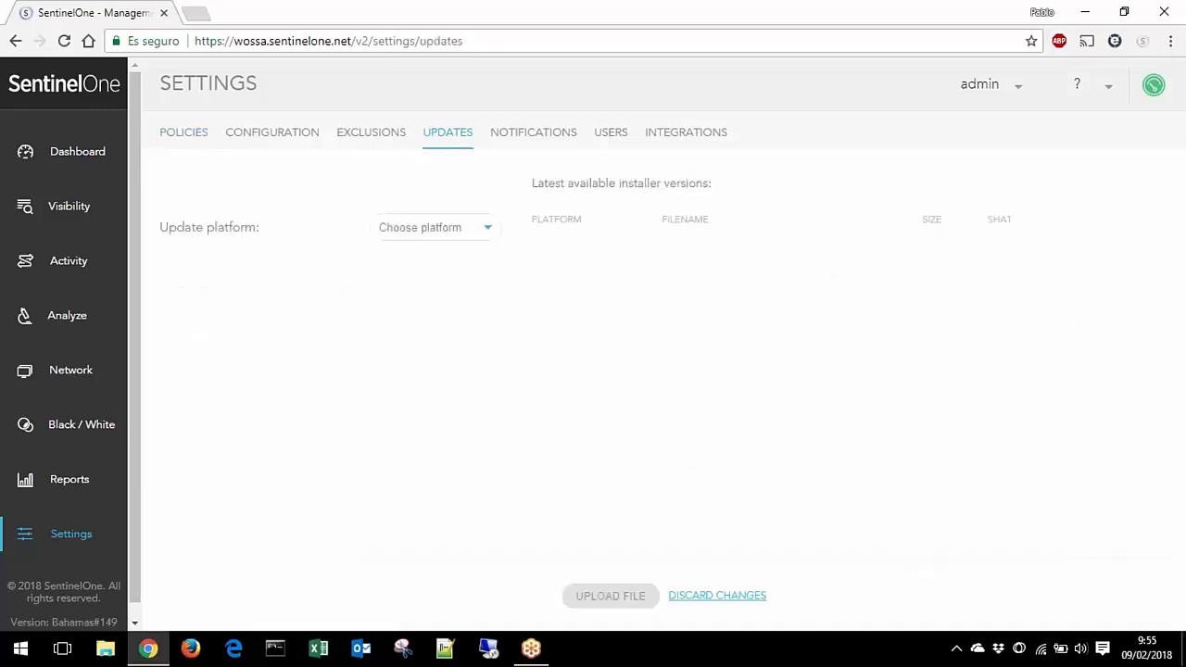
left_click(424, 233)
left_click(517, 187)
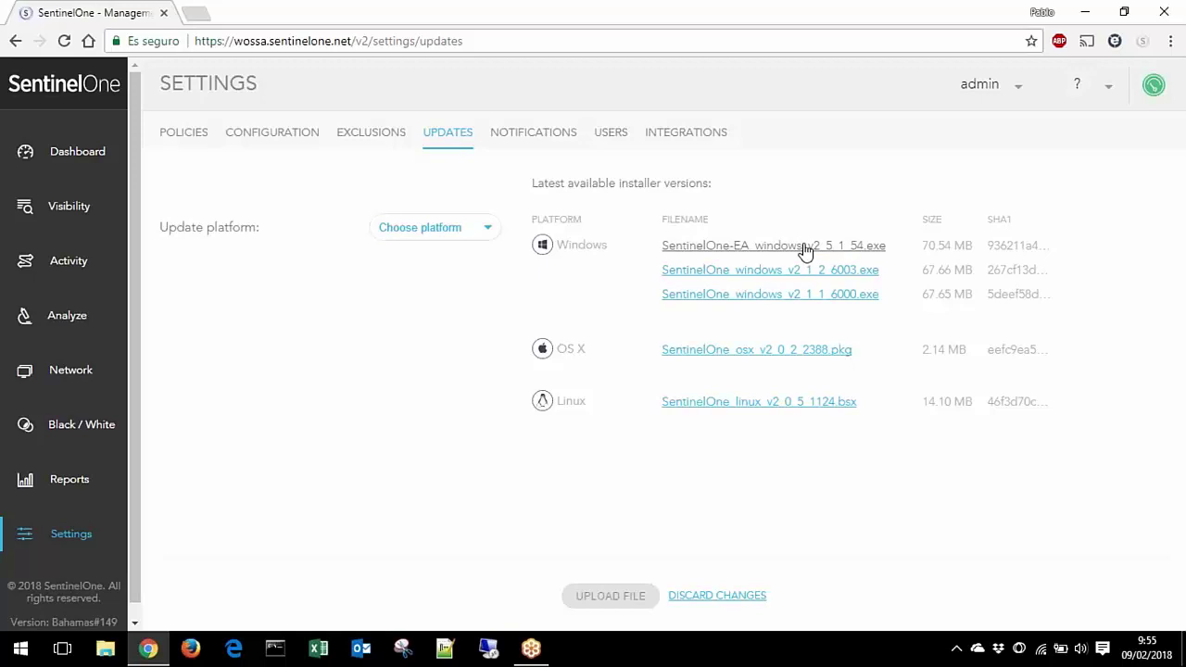
Step: Browse the SVT and Demo policies in the policy list, then open WOSSA's settings
left_click(173, 130)
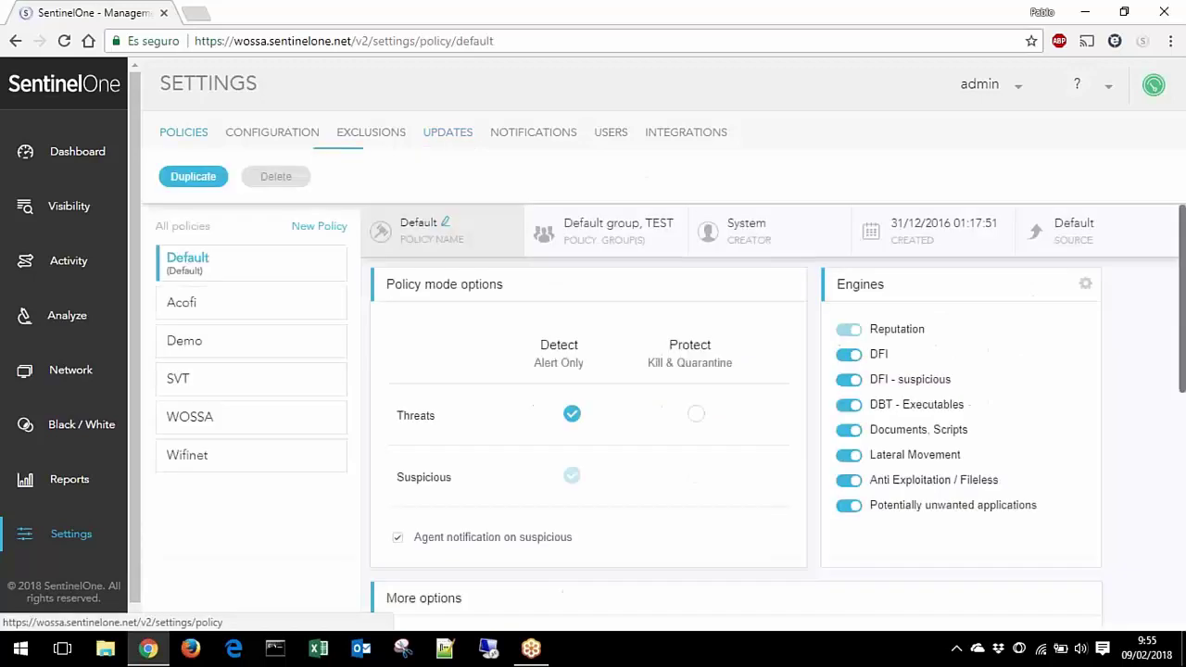
scroll(798, 417, "down", 10)
scroll(799, 417, "up", 10)
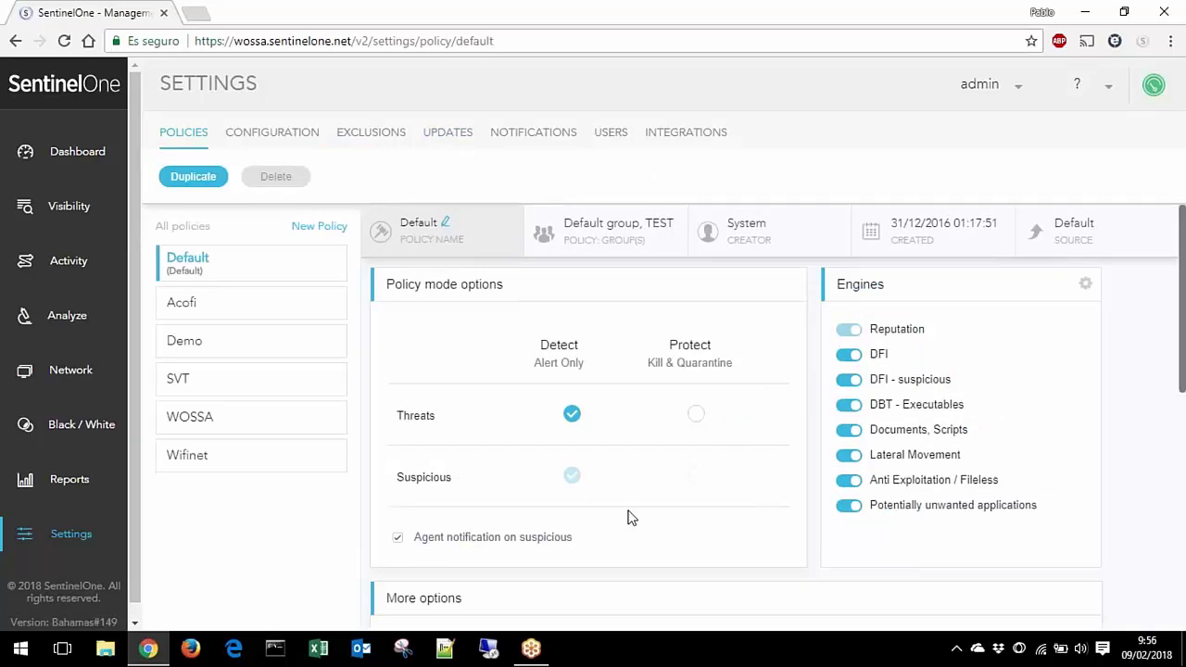
scroll(675, 405, "down", 10)
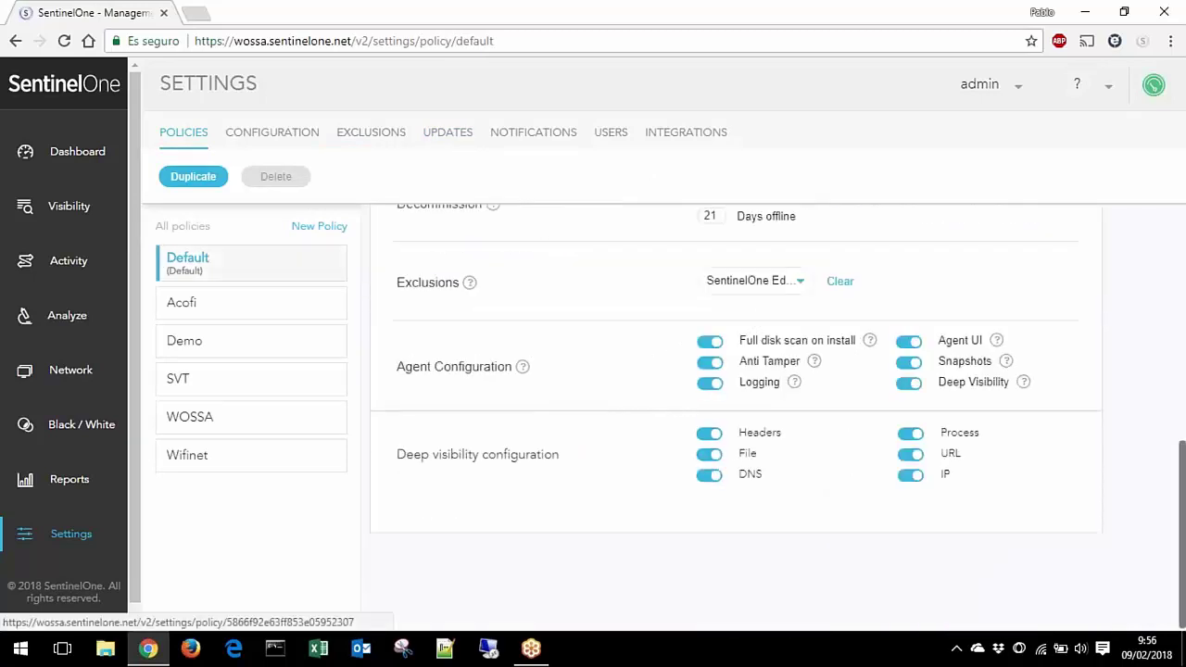
left_click(246, 416)
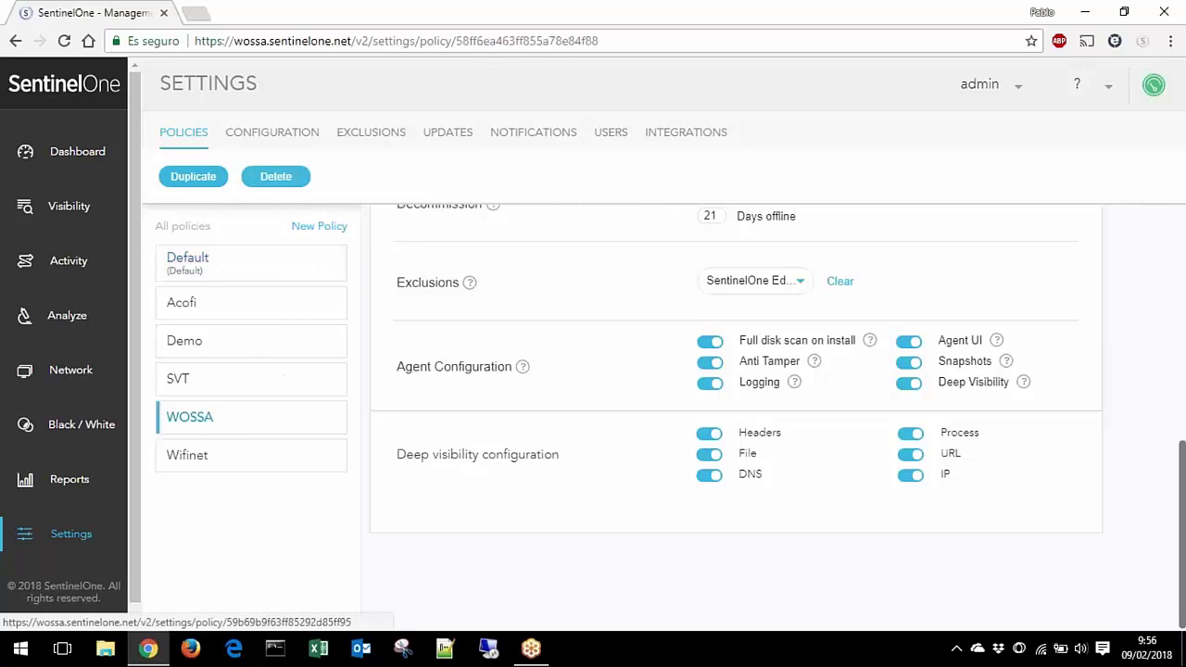
left_click(239, 389)
left_click(247, 342)
left_click(241, 434)
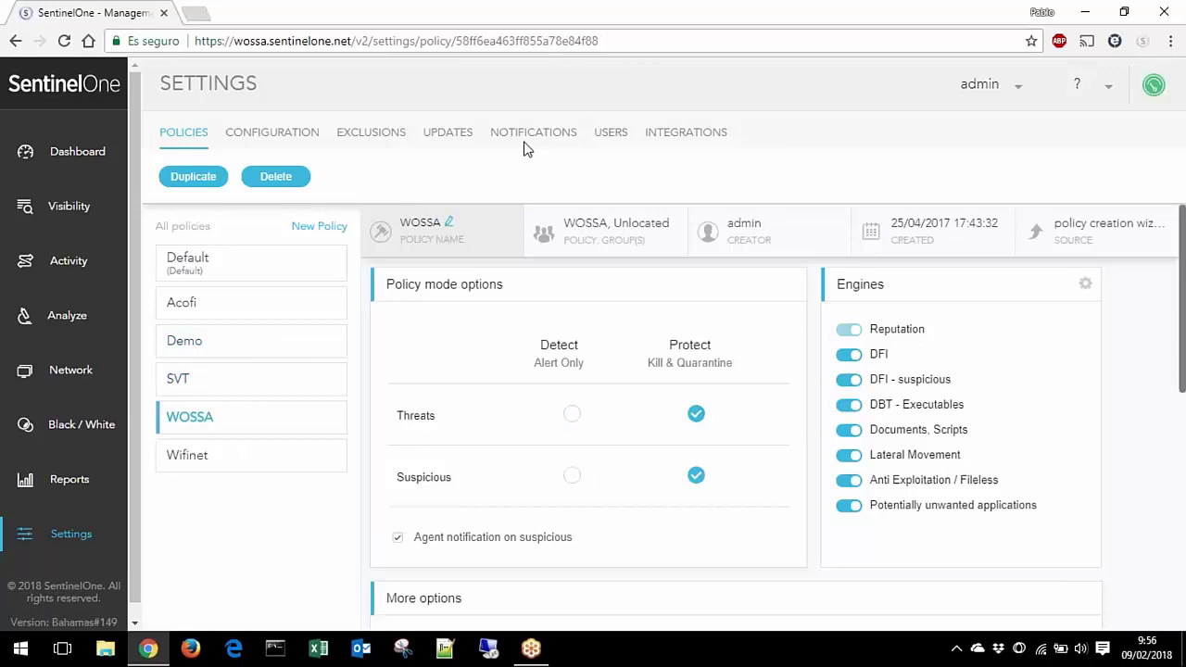
Step: Browse the Global exclusion list types, then return to the Updates installers list
left_click(379, 131)
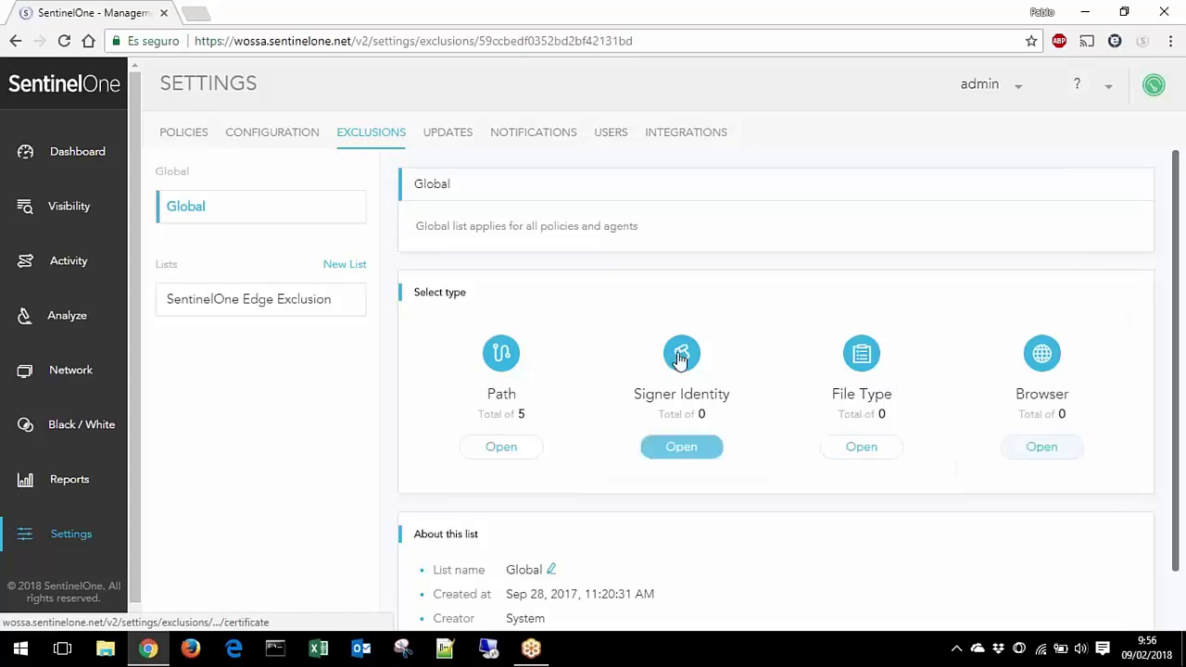
scroll(442, 297, "down", 1)
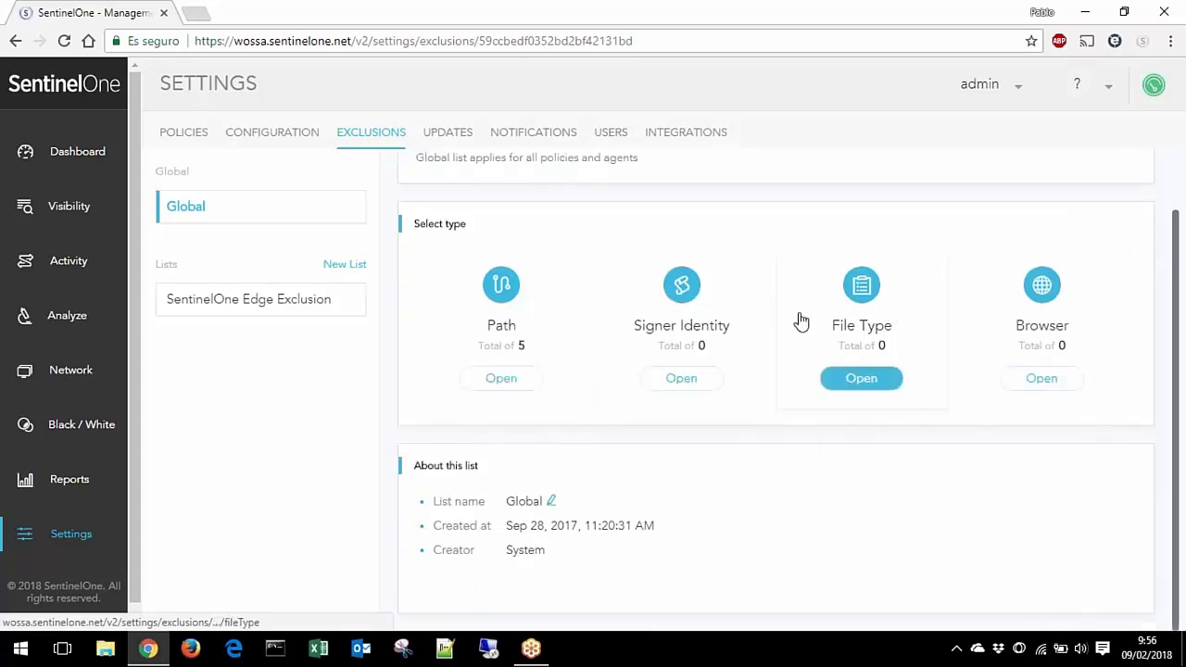
scroll(801, 320, "up", 1)
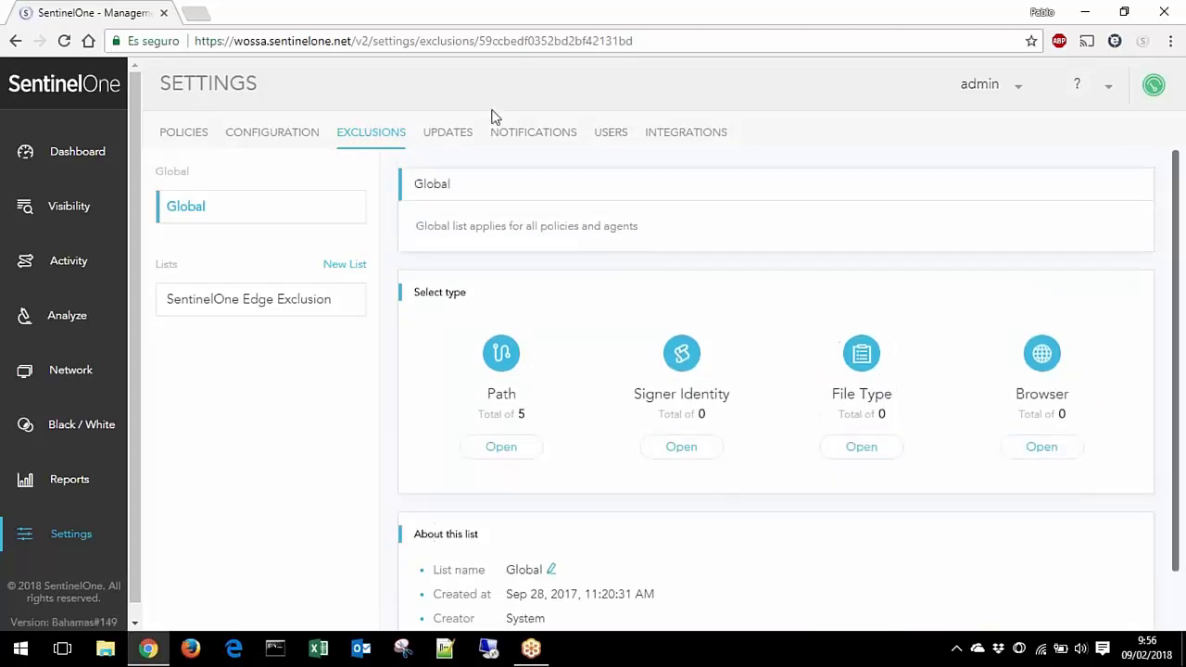
left_click(460, 132)
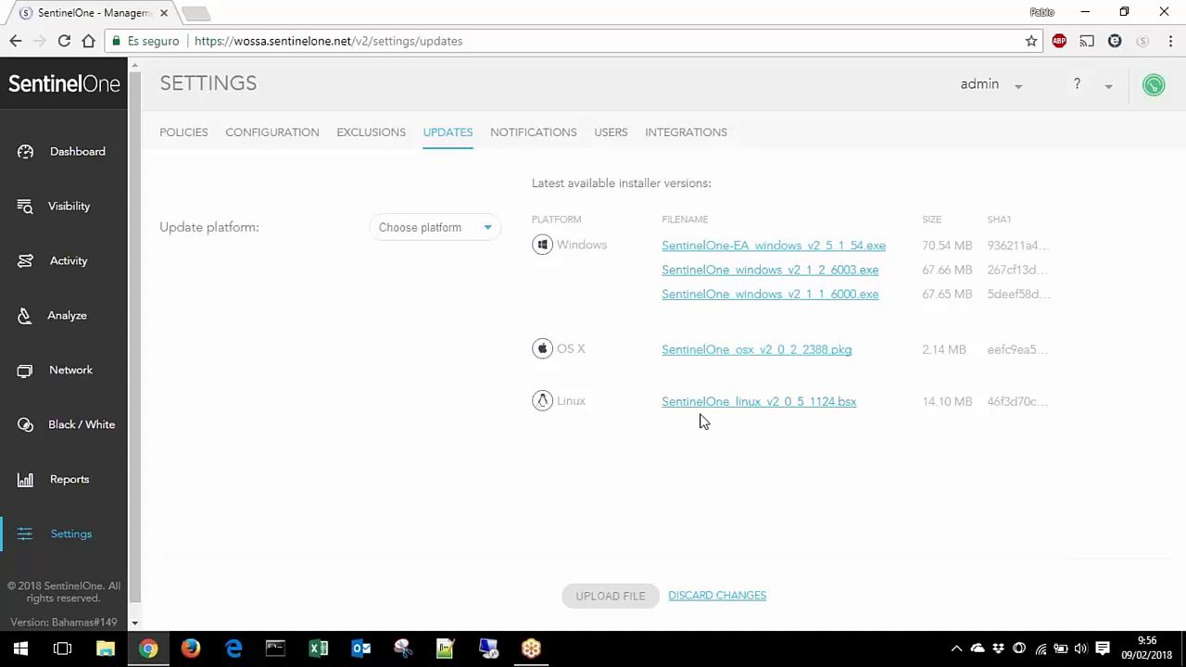
Step: Review Notifications and Users settings, checking the Role list keeping Admin, then return to Policies
left_click(547, 131)
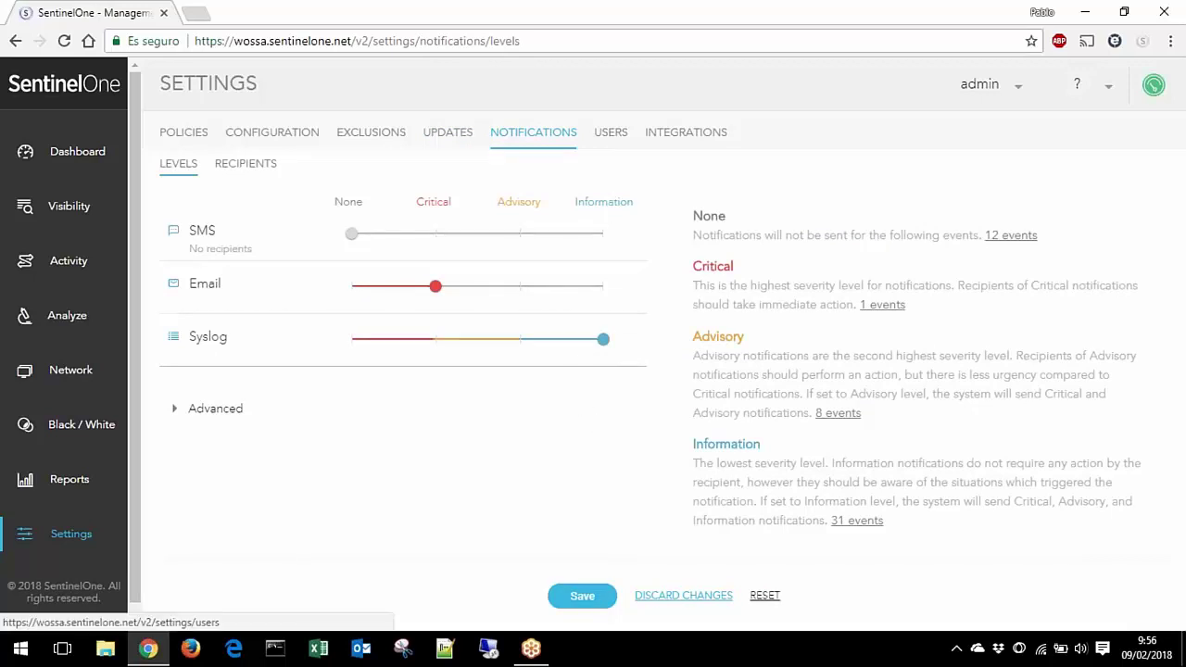
left_click(611, 131)
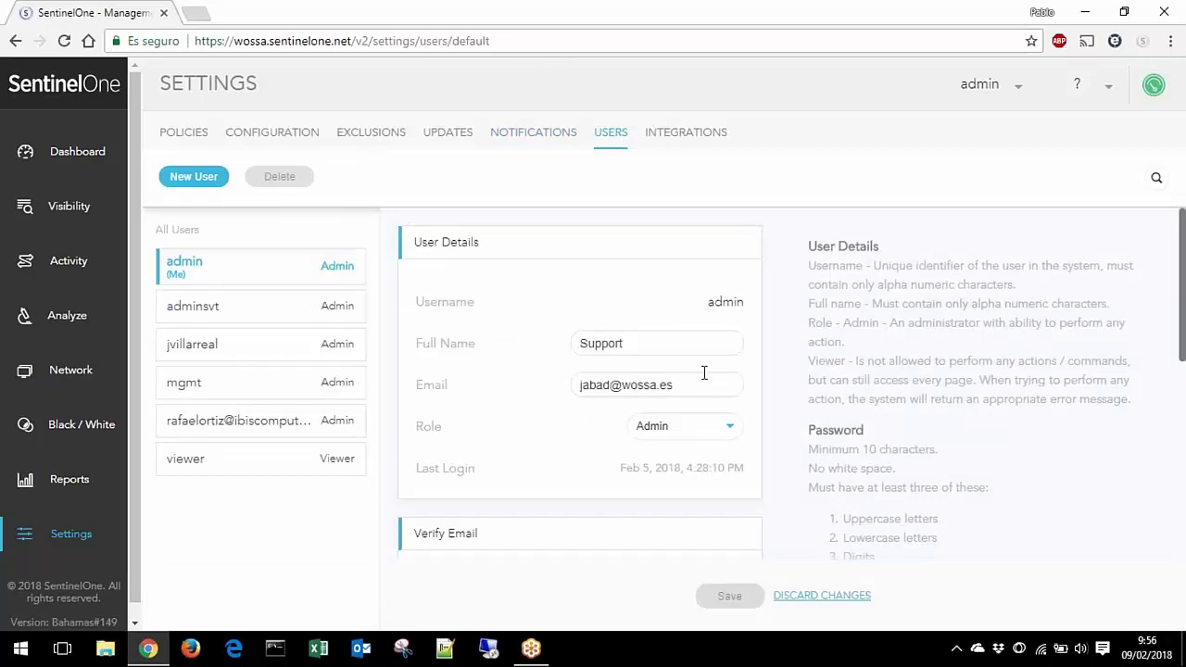
scroll(704, 372, "down", 3)
scroll(579, 389, "up", 3)
left_click(695, 434)
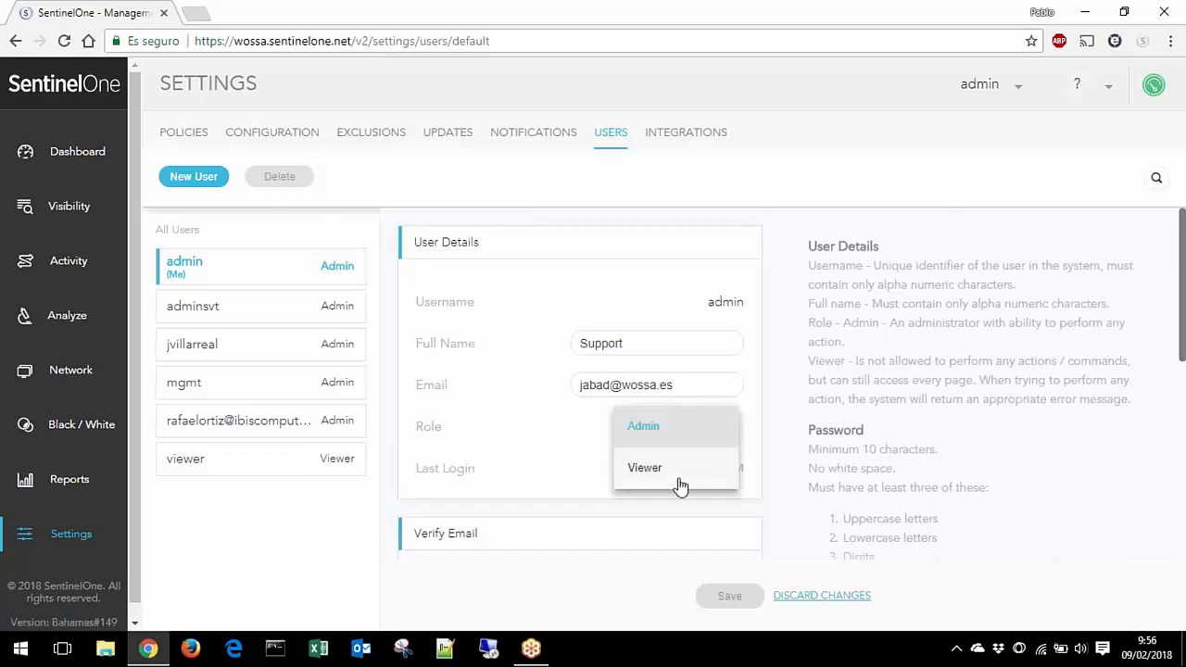
left_click(691, 136)
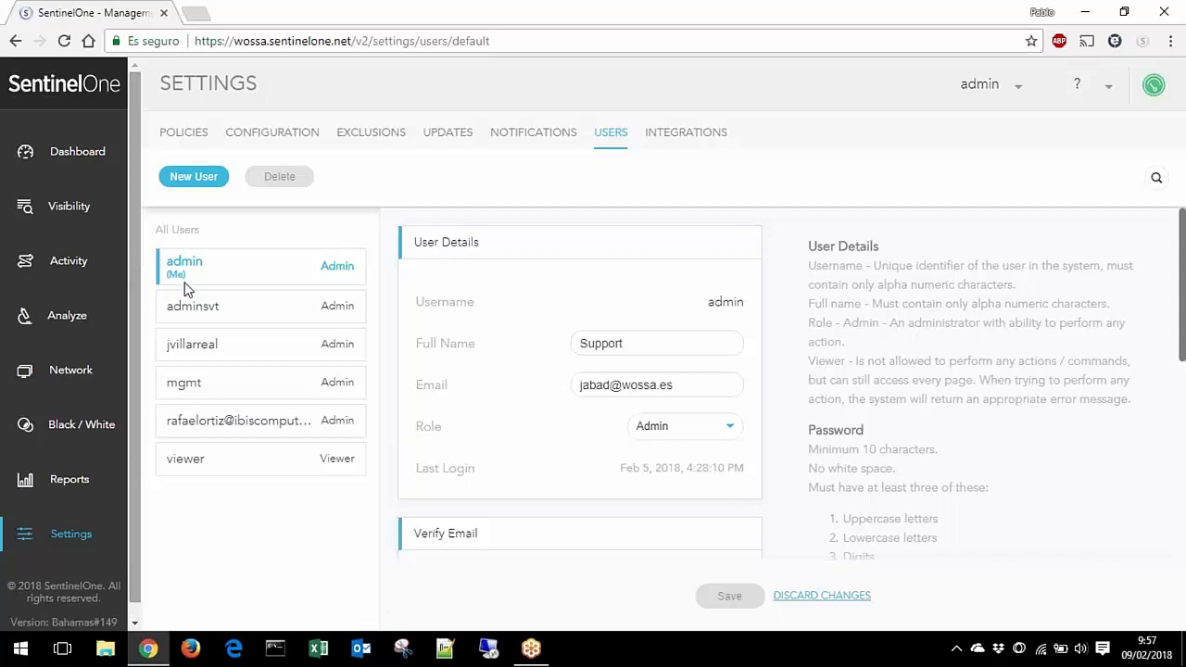
left_click(195, 134)
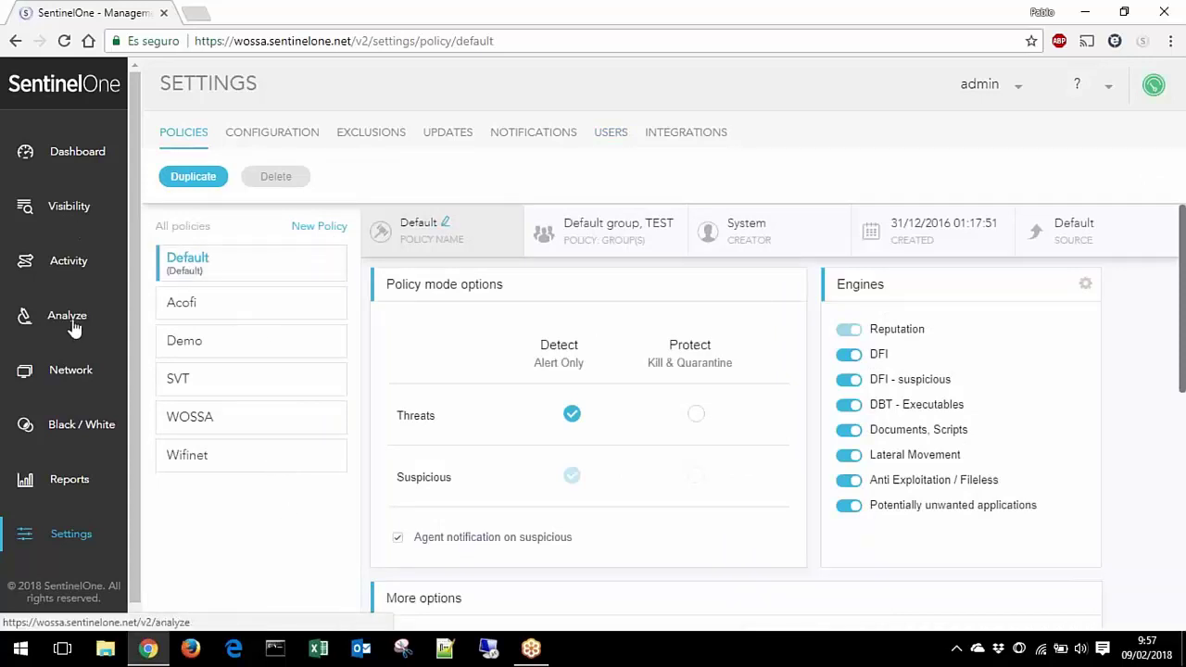
left_click(71, 370)
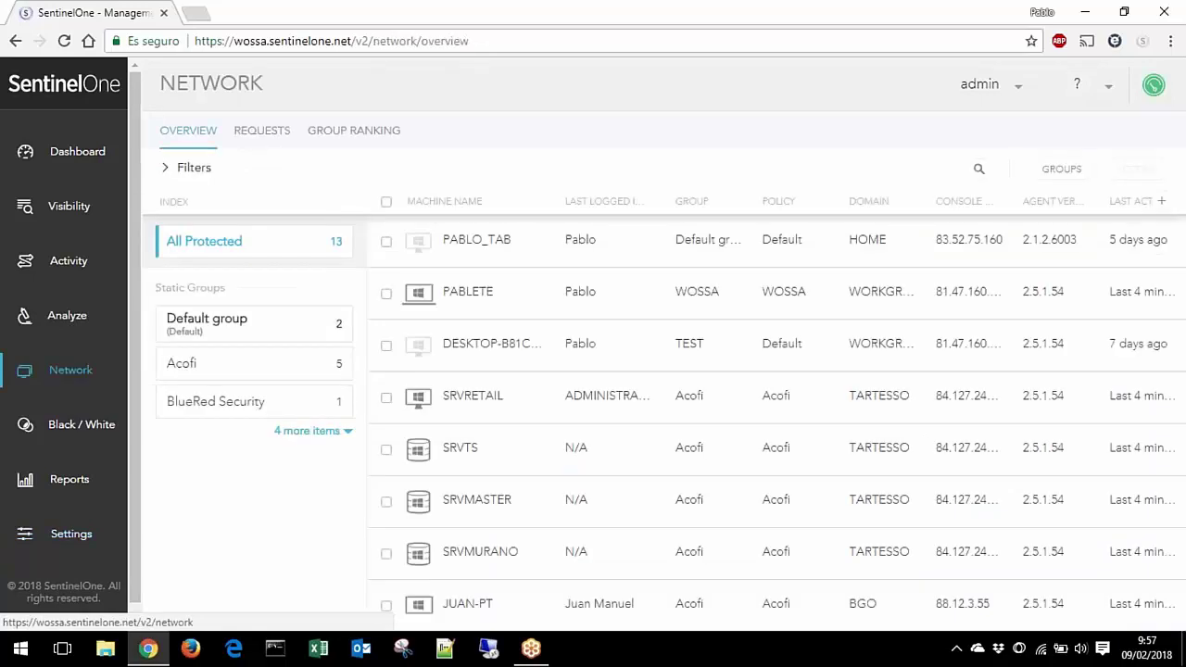
left_click(328, 431)
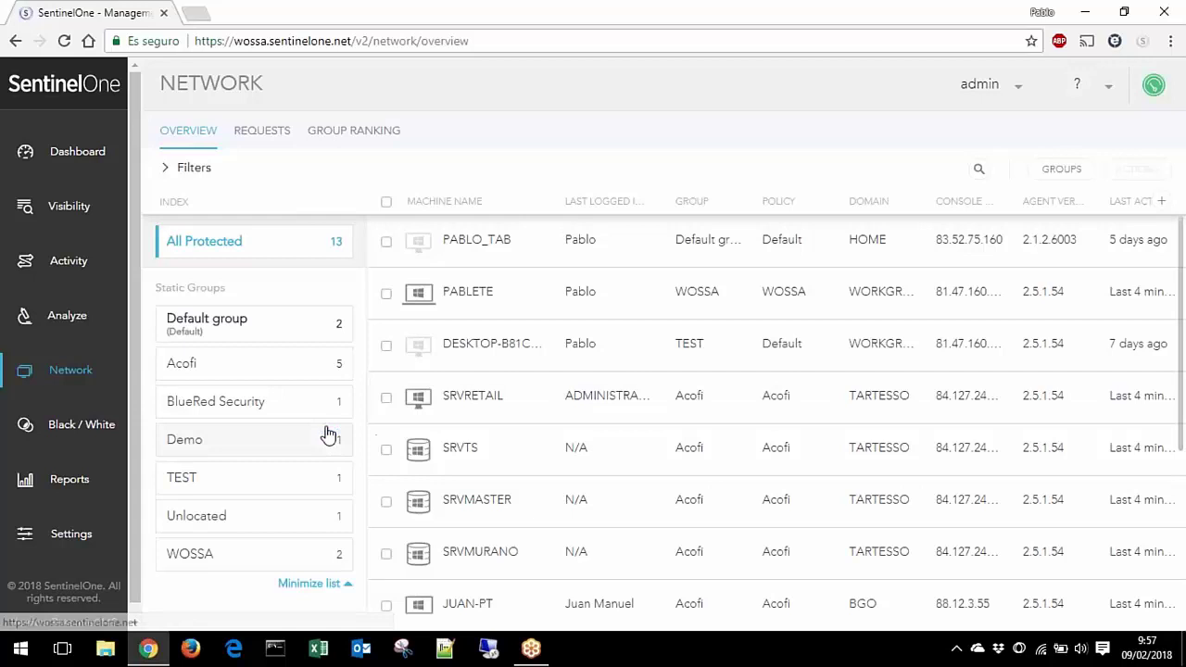
left_click(323, 482)
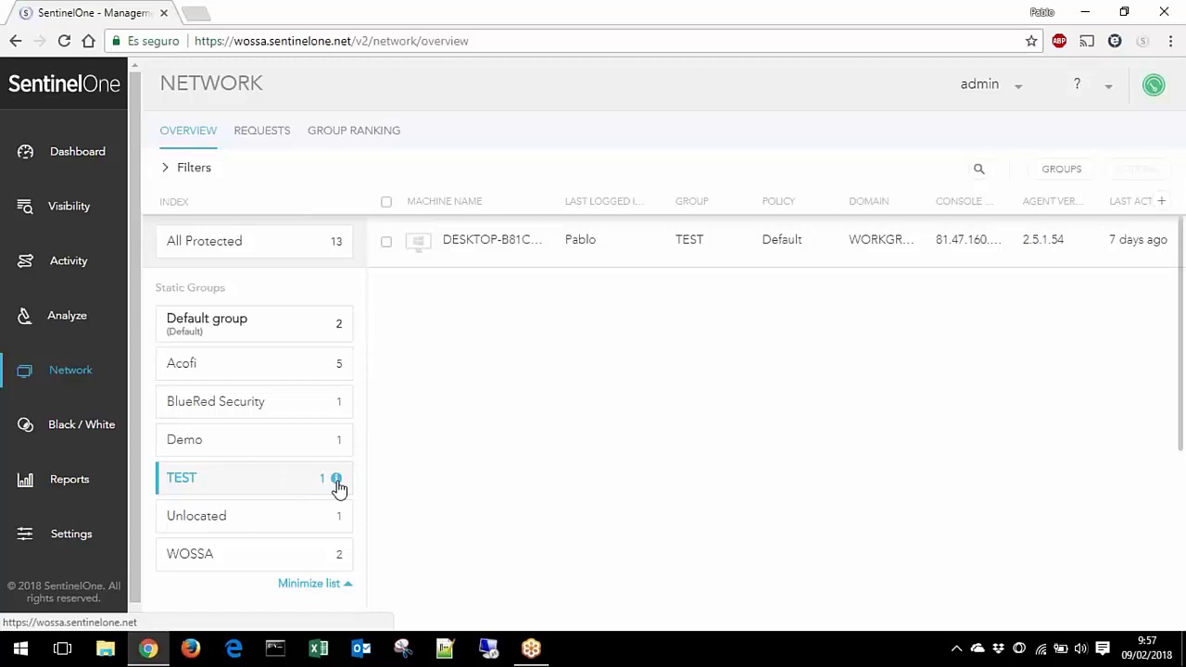
left_click(336, 479)
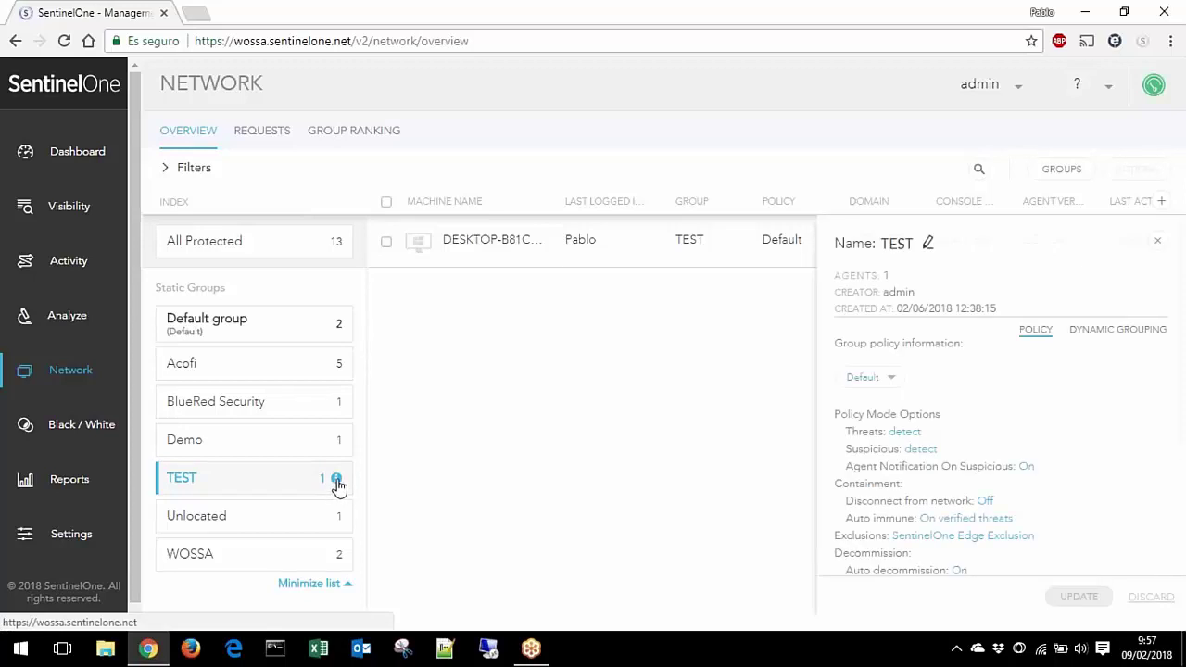
left_click(866, 377)
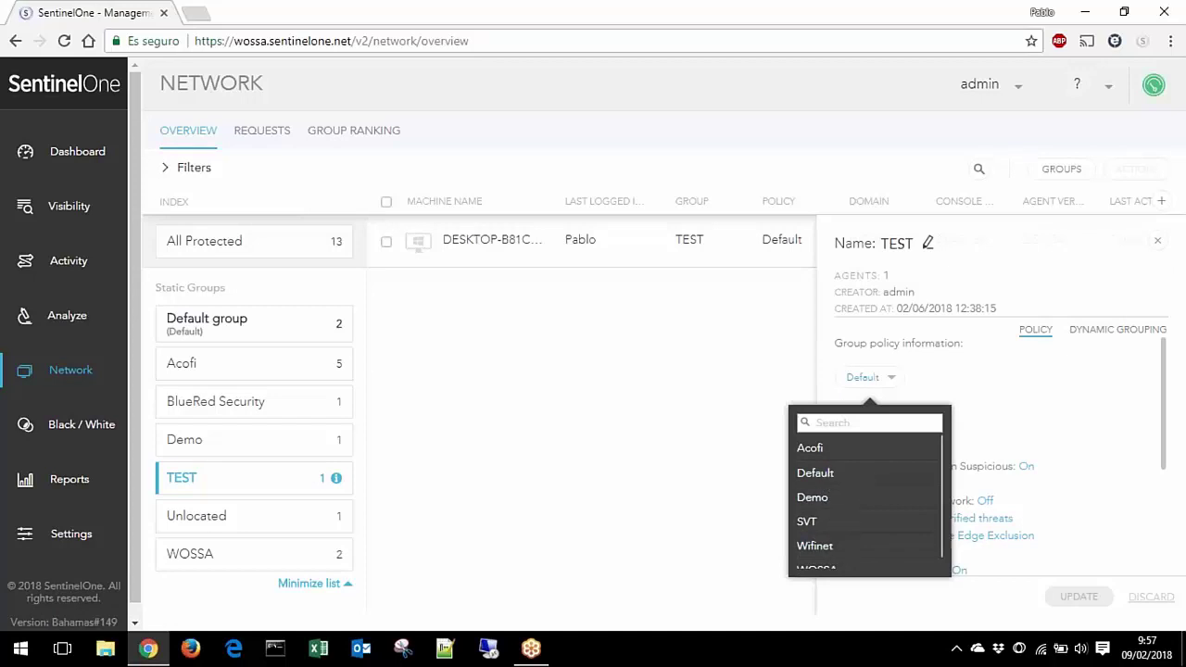
left_click(1090, 424)
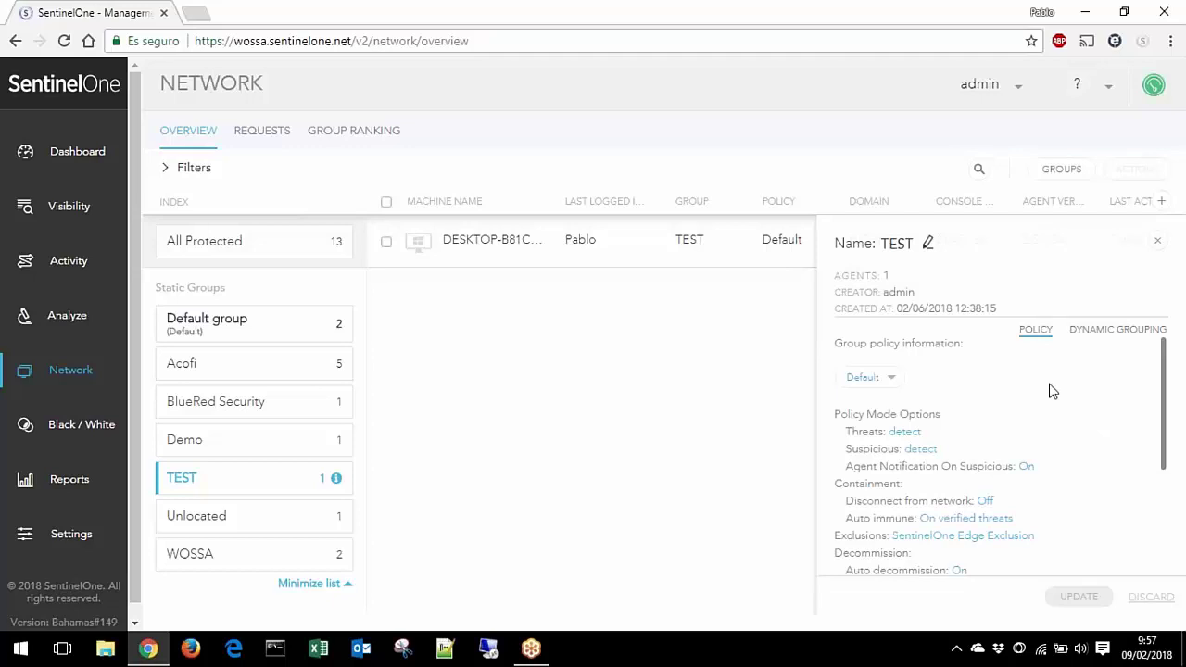
scroll(1053, 391, "down", 5)
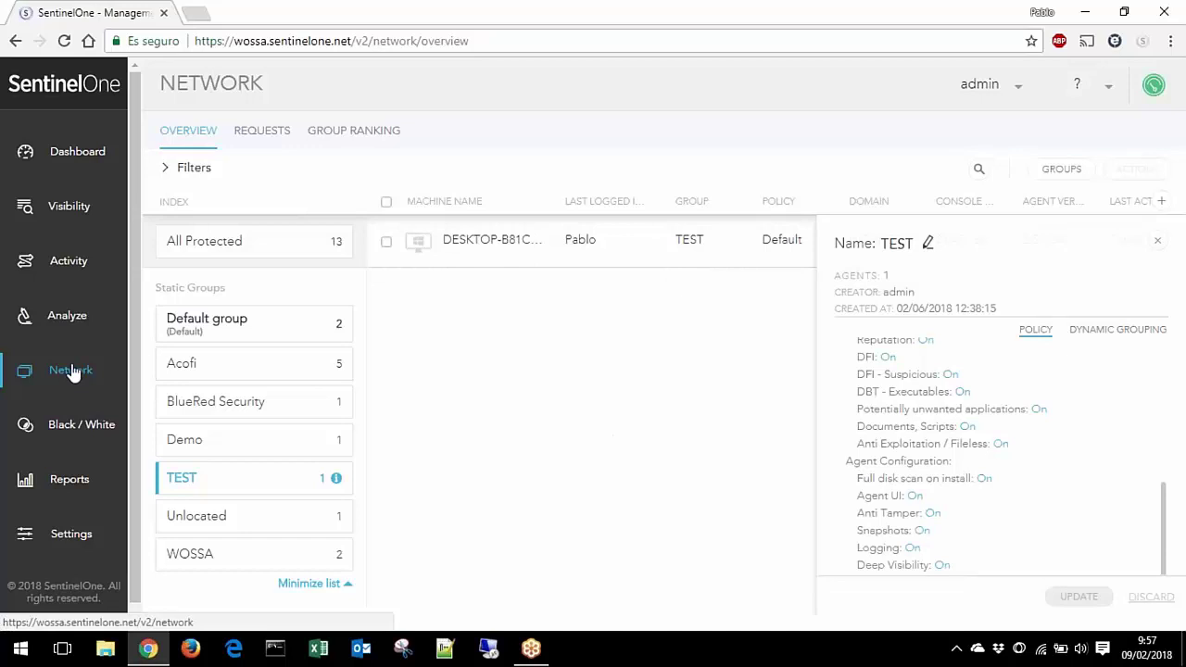
left_click(73, 541)
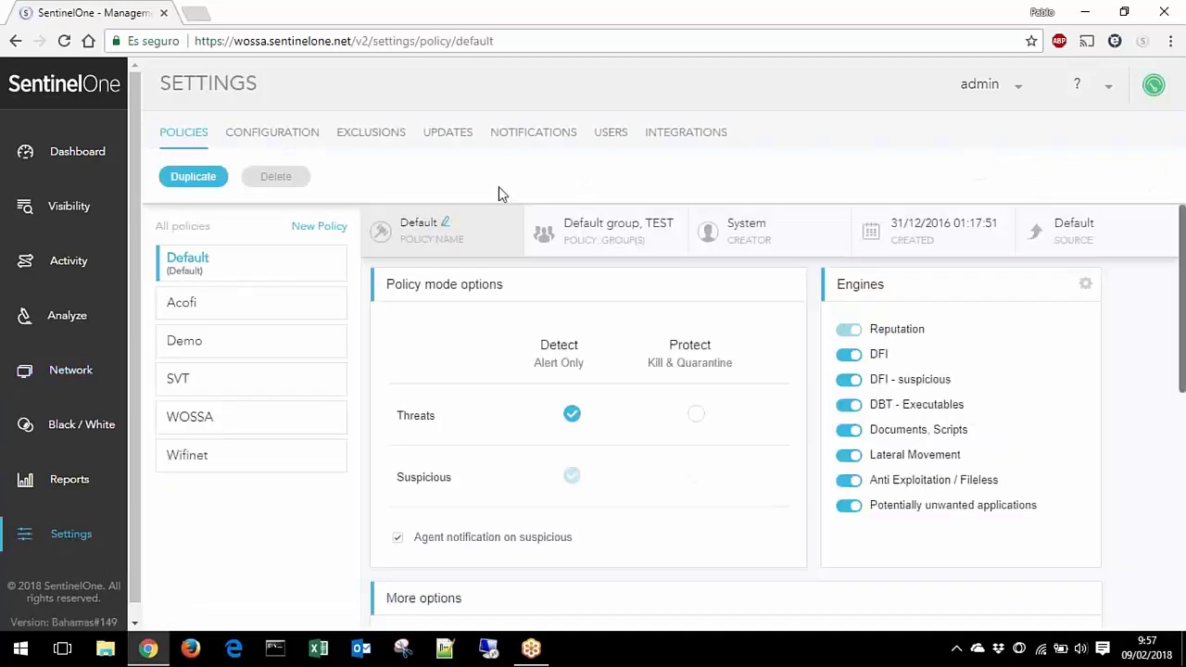
Step: Show Updates, then open, reposition and close the local SentinelOne agent status window
left_click(469, 142)
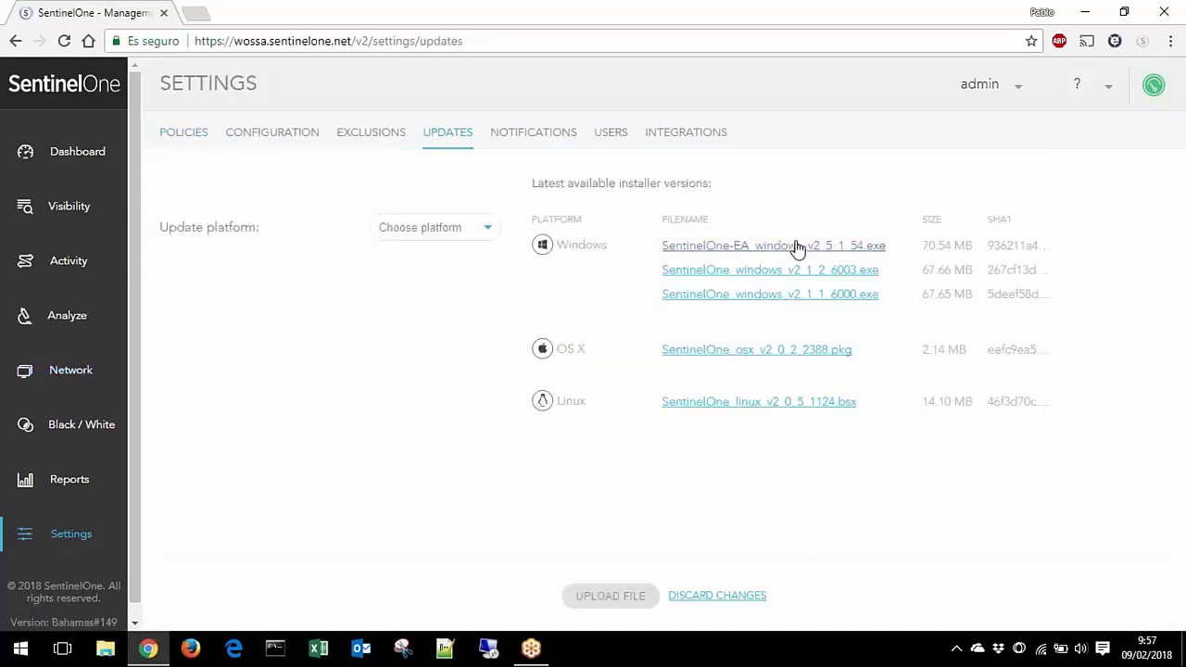
left_click(1018, 644)
left_click_drag(317, 78, 519, 146)
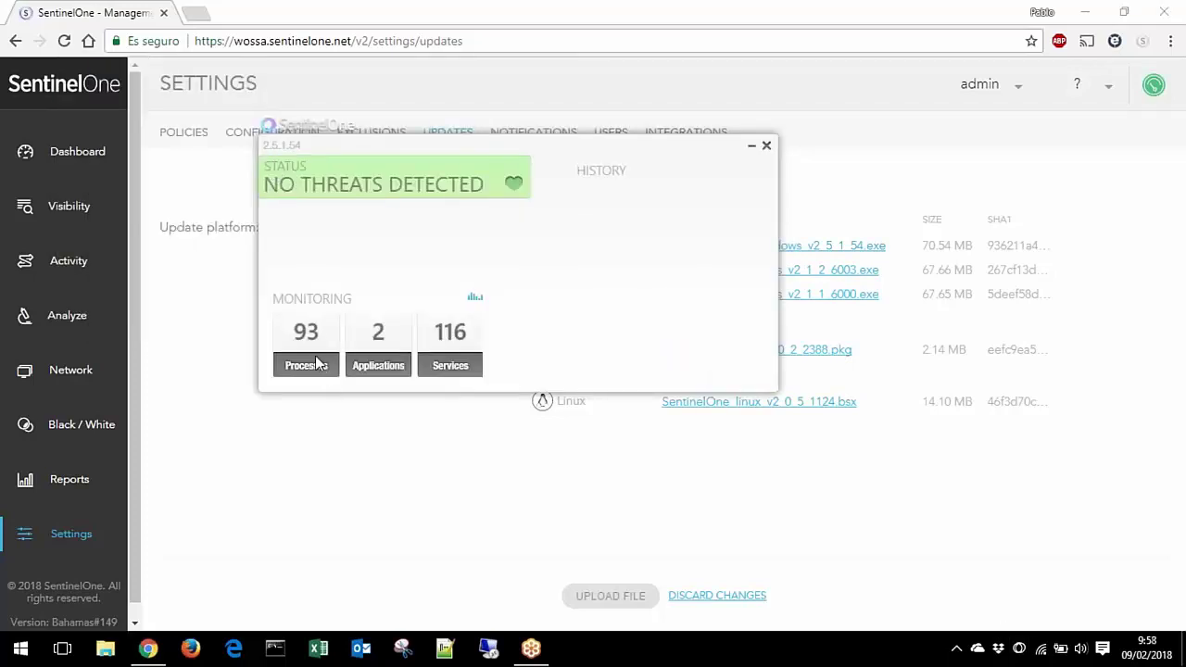
left_click_drag(622, 152, 847, 320)
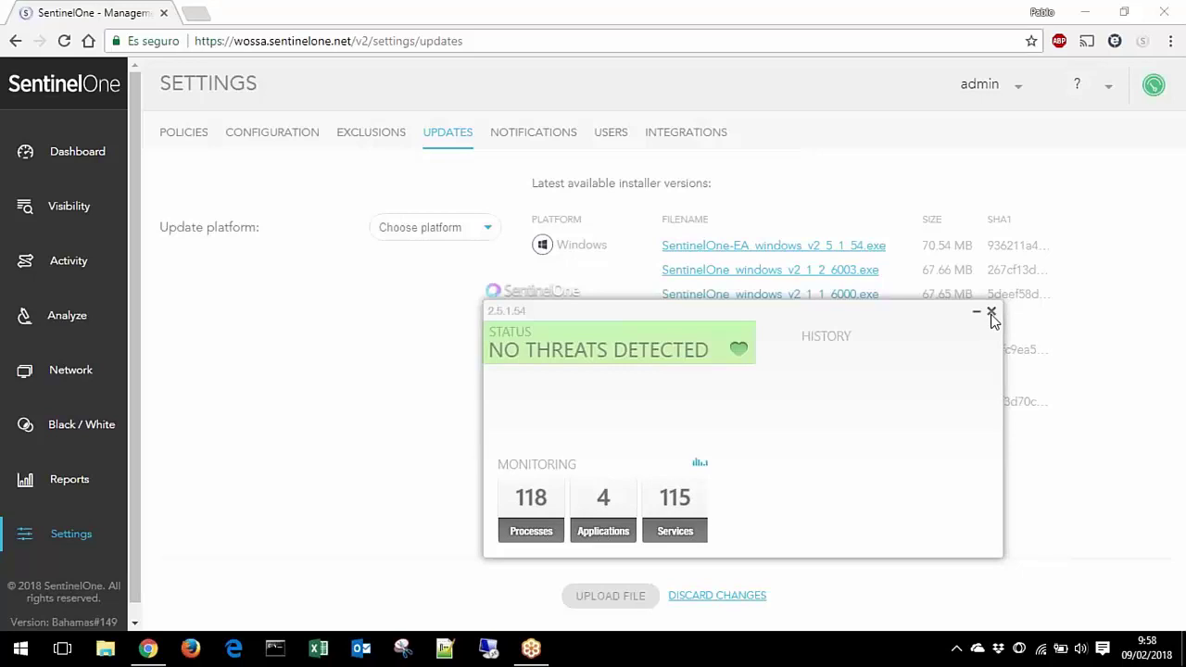
left_click(990, 313)
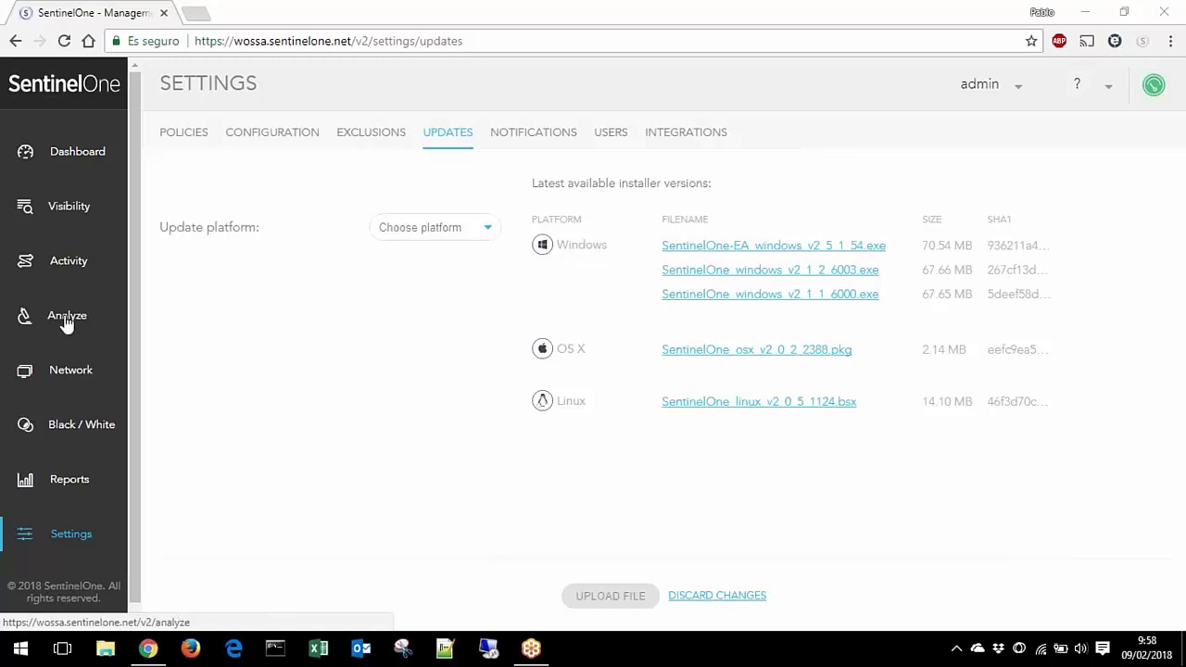
Step: Open PABLETE's device details from Network and browse its processes, applications and general info
left_click(72, 375)
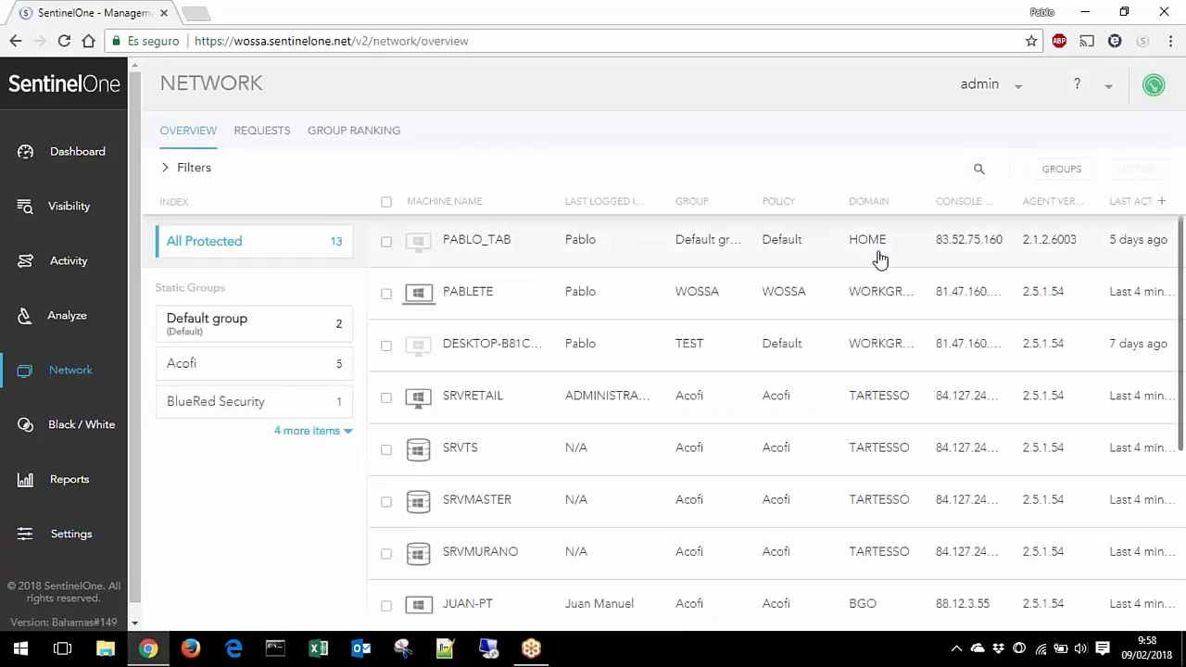
left_click(489, 296)
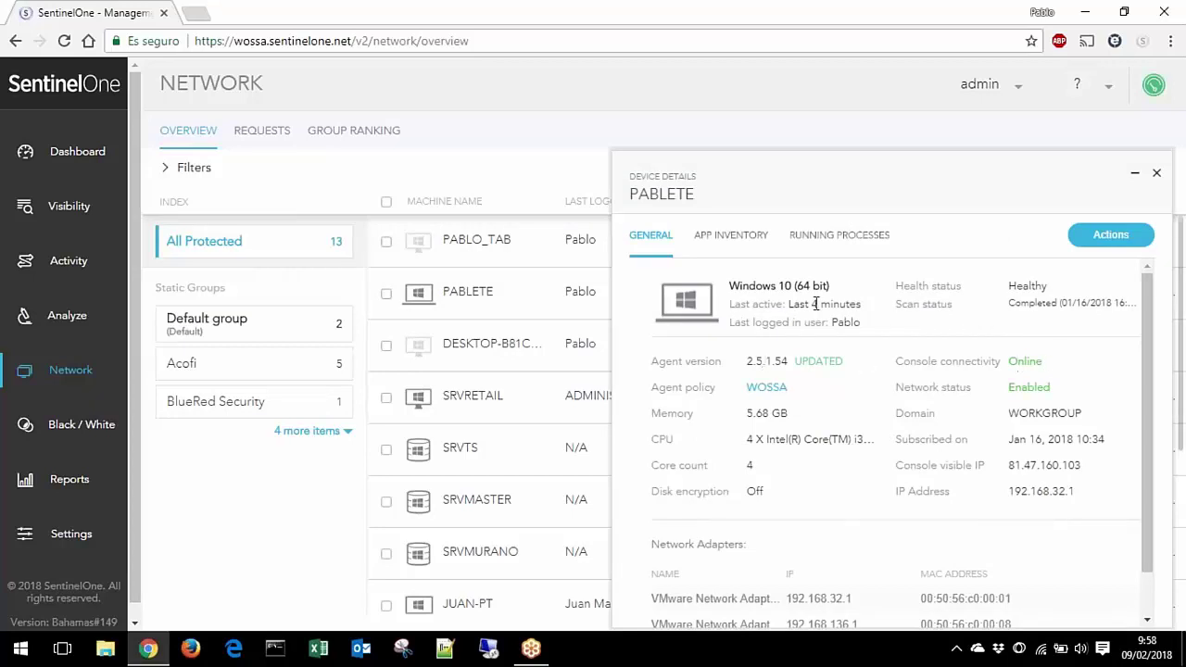
left_click(831, 238)
left_click(736, 239)
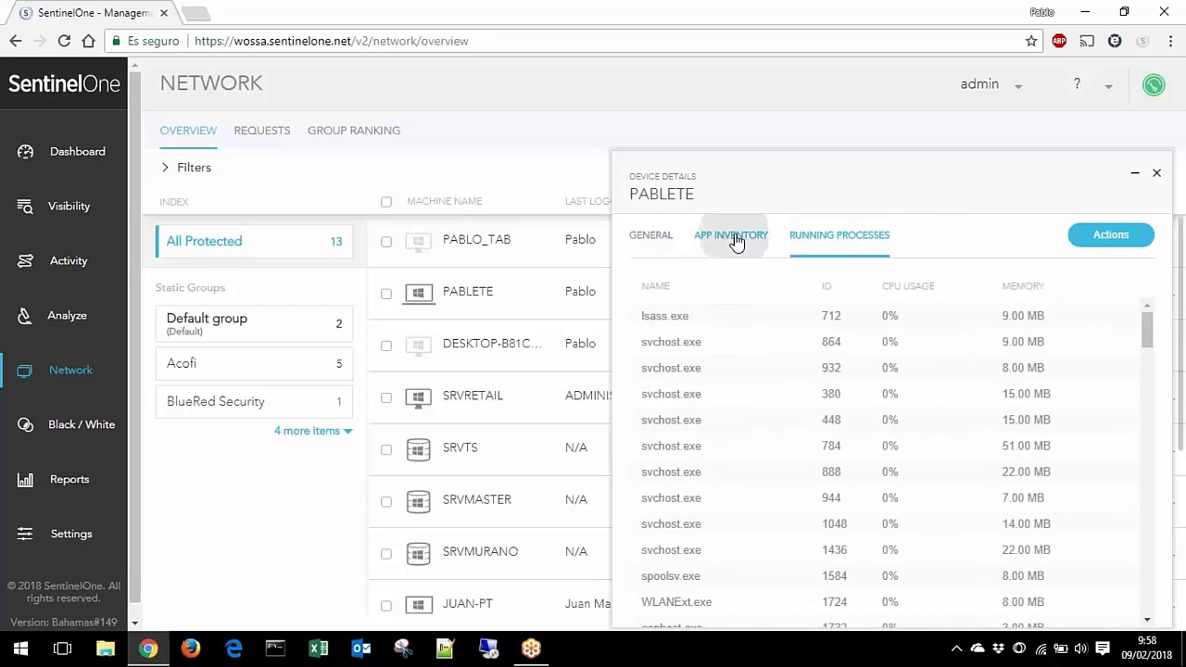
left_click(648, 239)
scroll(885, 386, "down", 1)
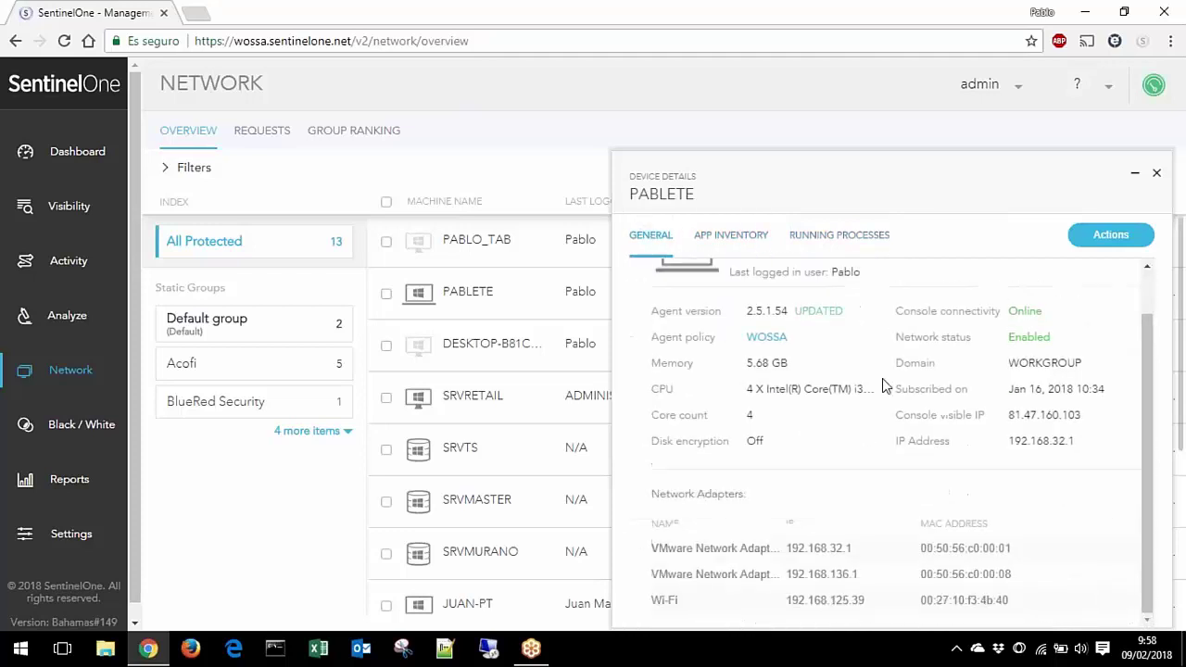
Step: Review PABLETE's available device actions, then close its device details
left_click(1105, 241)
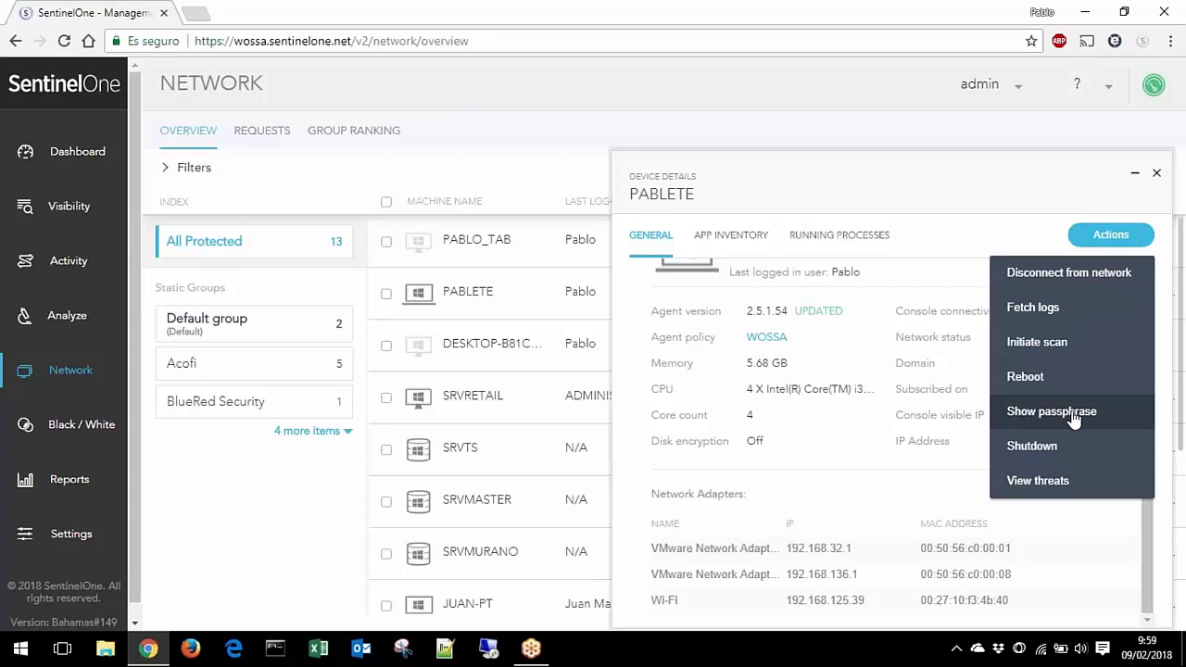
left_click(540, 167)
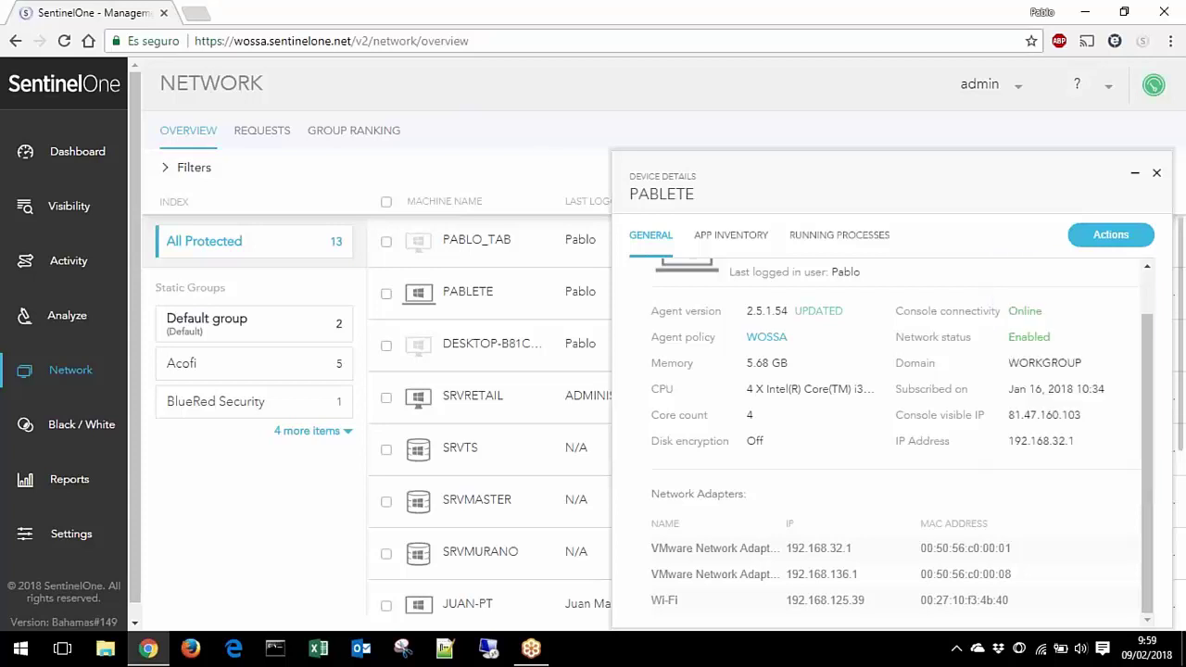
left_click(1156, 173)
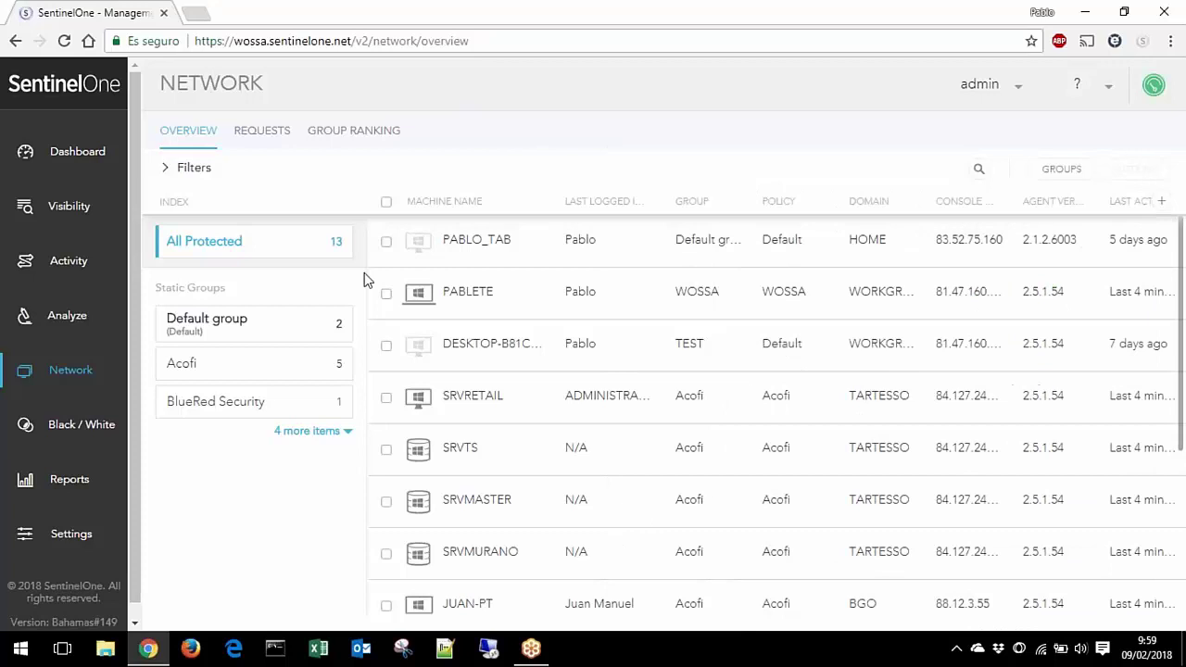
Step: Select DESKTOP-B81CMI1 and look through its list of machine actions
left_click(385, 348)
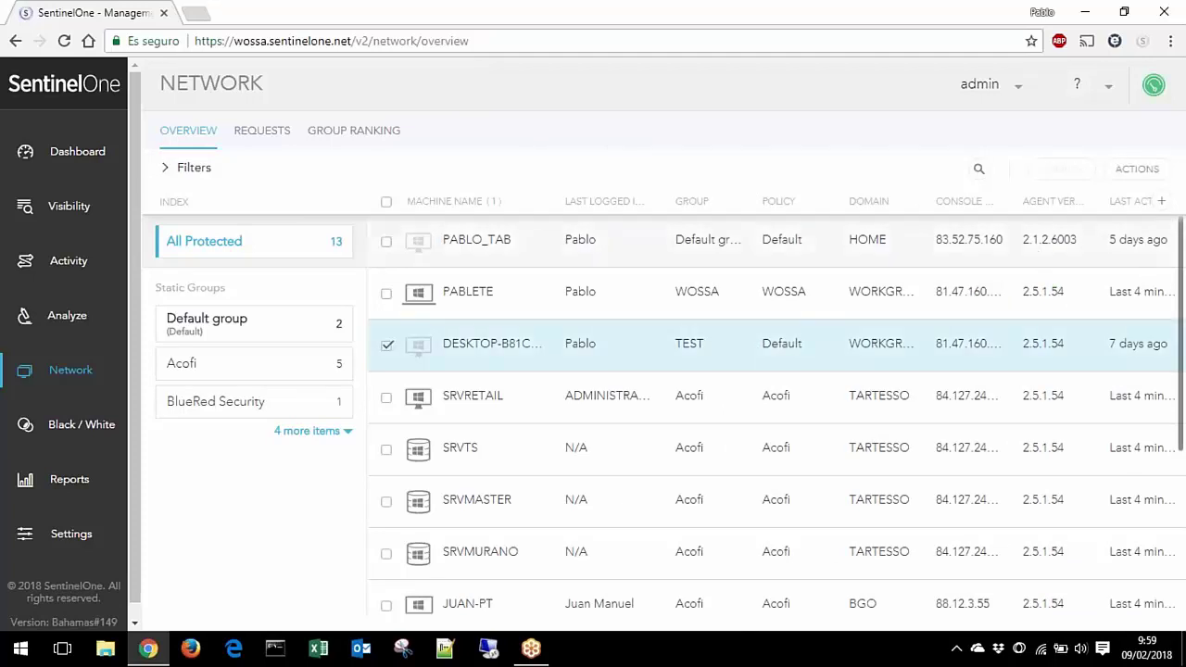
left_click(1137, 169)
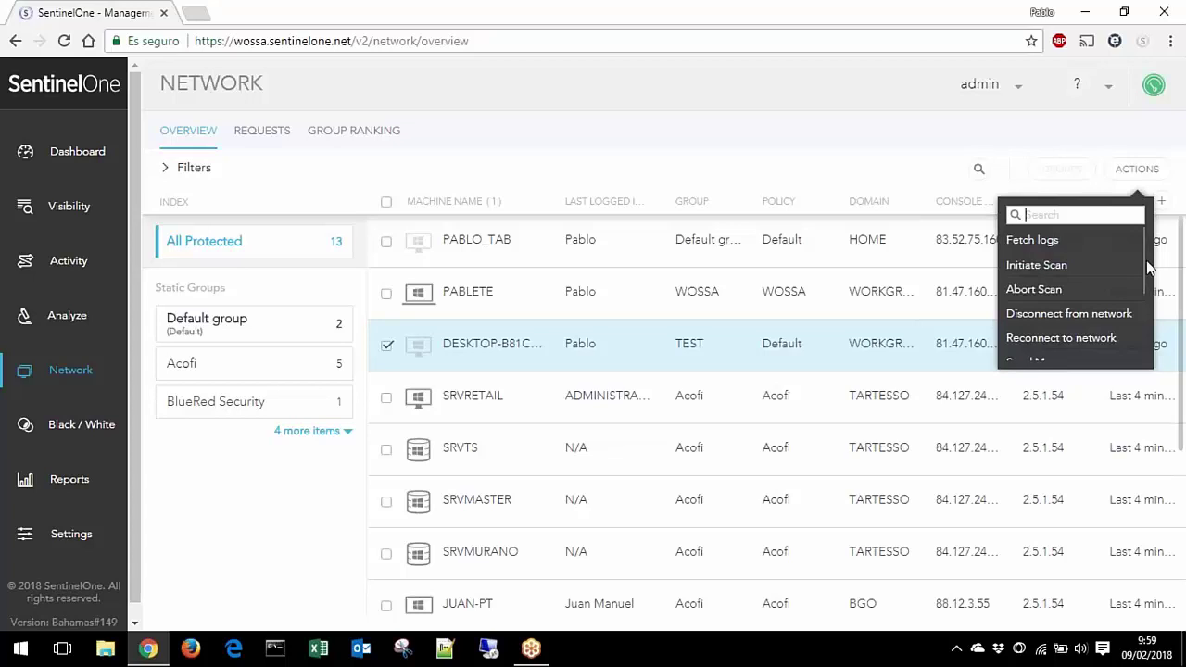
scroll(1068, 294, "down", 3)
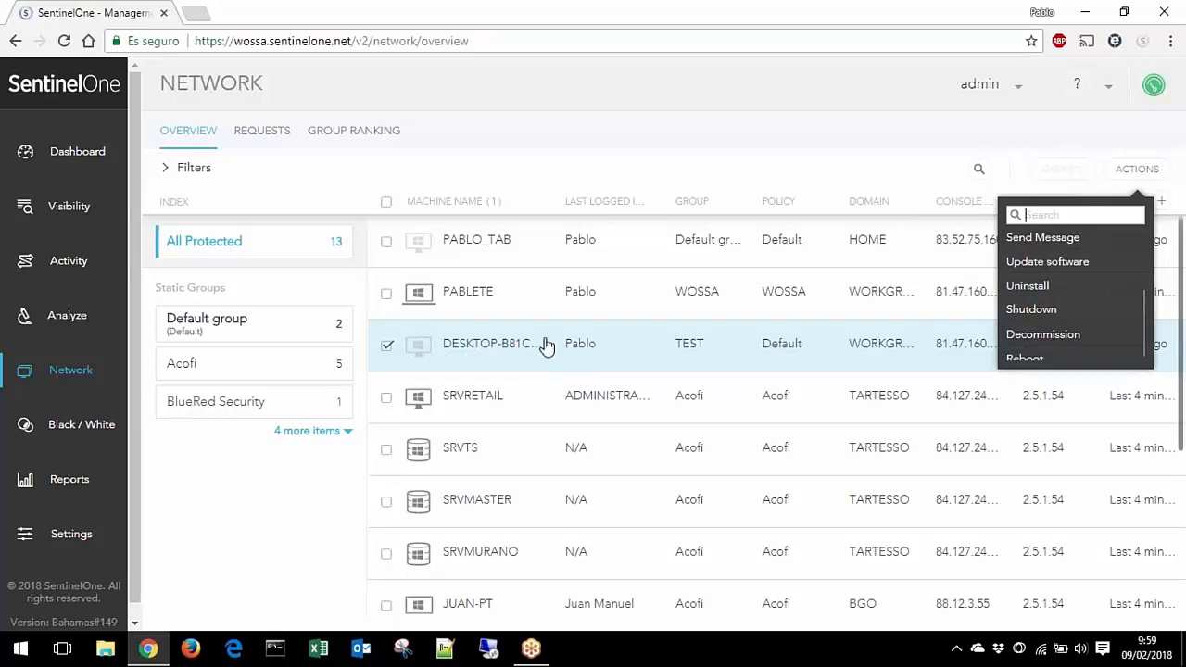
left_click_drag(1148, 318, 1143, 255)
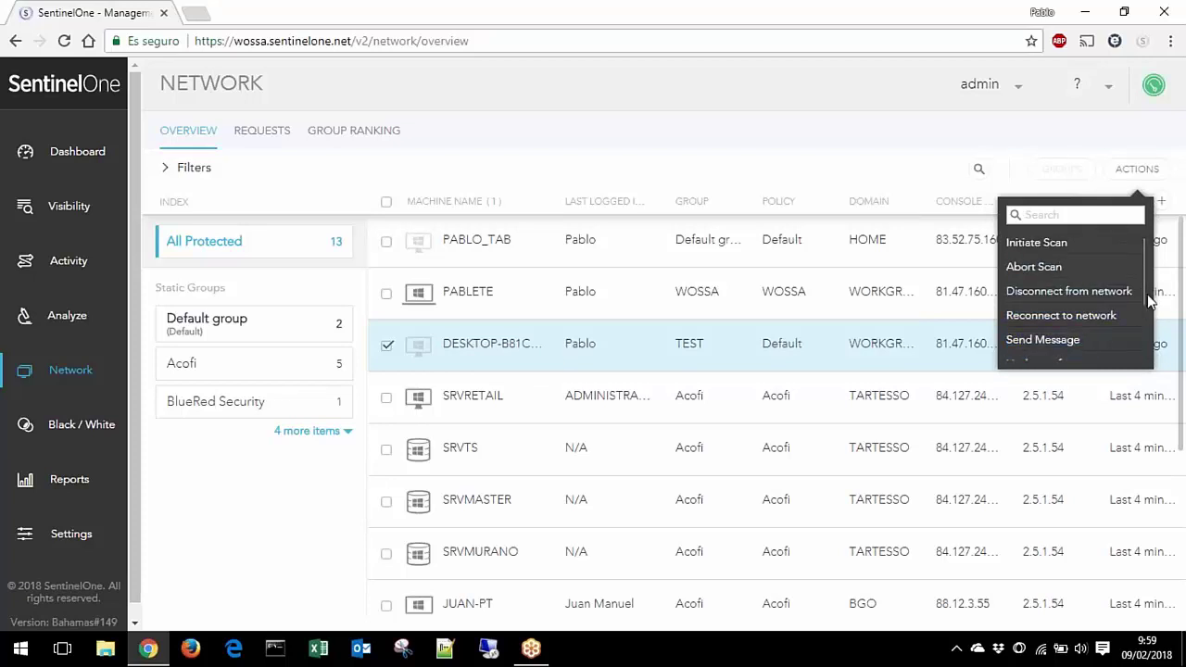
scroll(1149, 306, "down", 3)
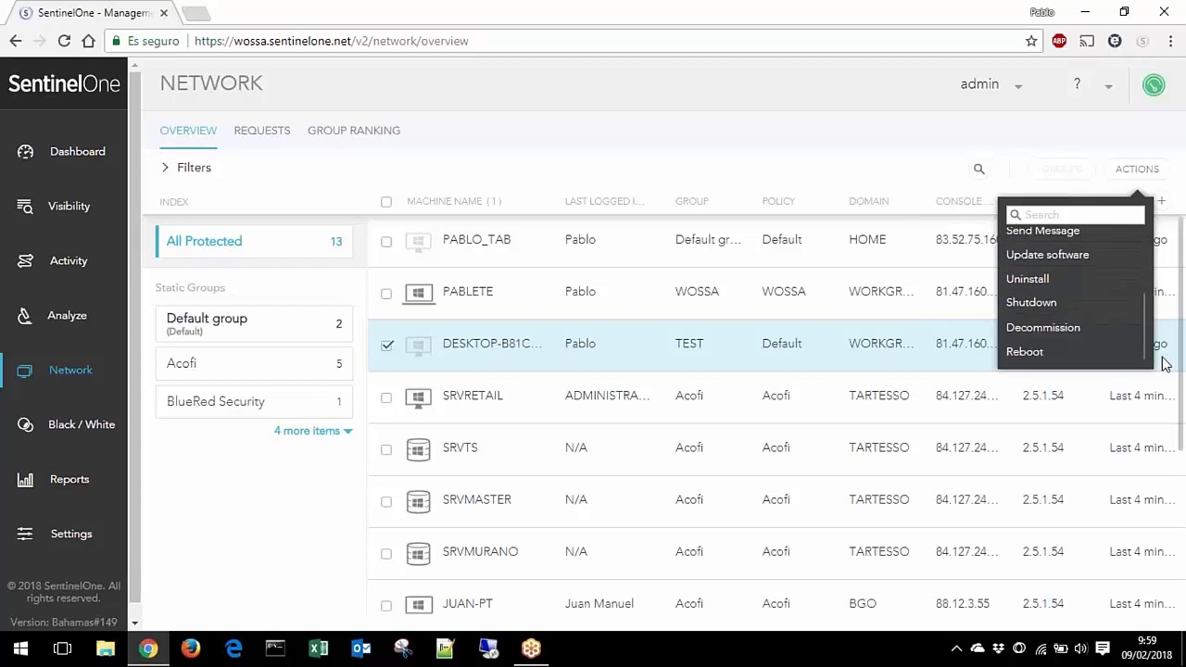
key("Escape")
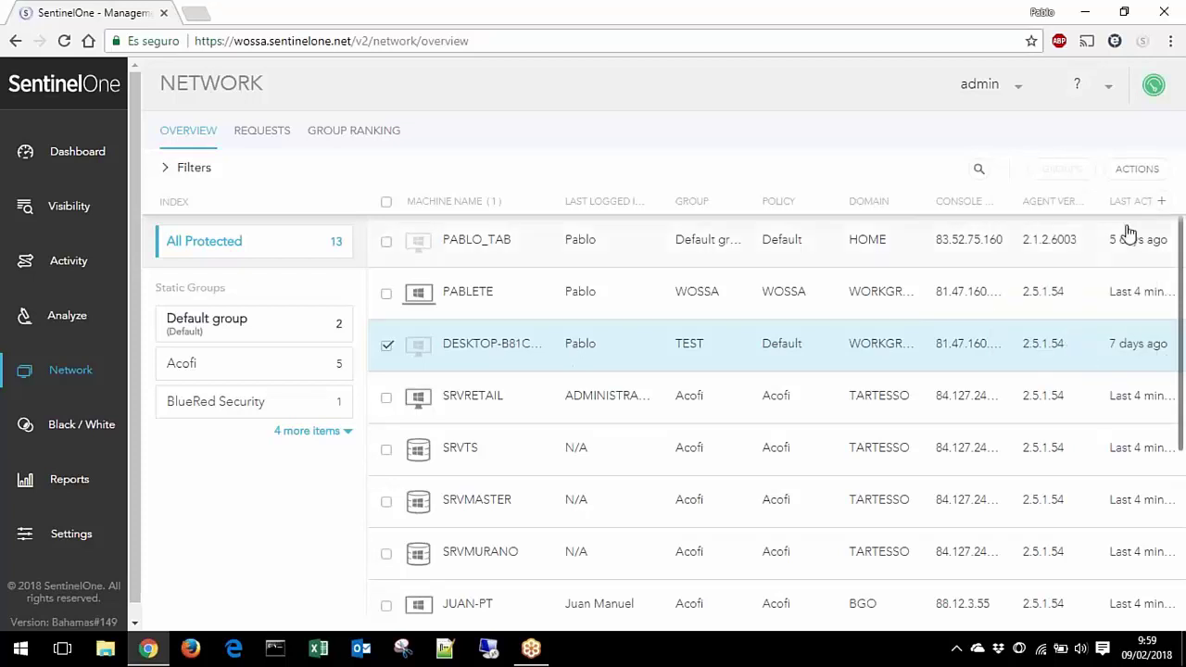
Step: Decommission DESKTOP-B81CMI1 with 'Action approved' checked and confirm
left_click(1136, 169)
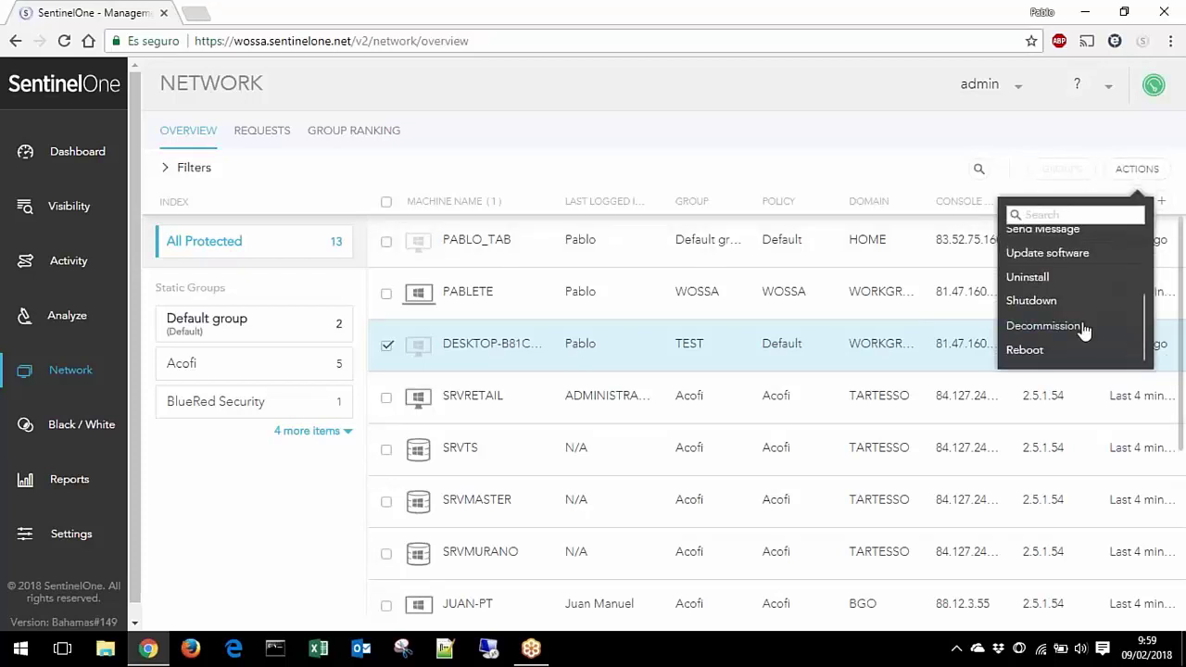
left_click(1066, 396)
left_click(674, 417)
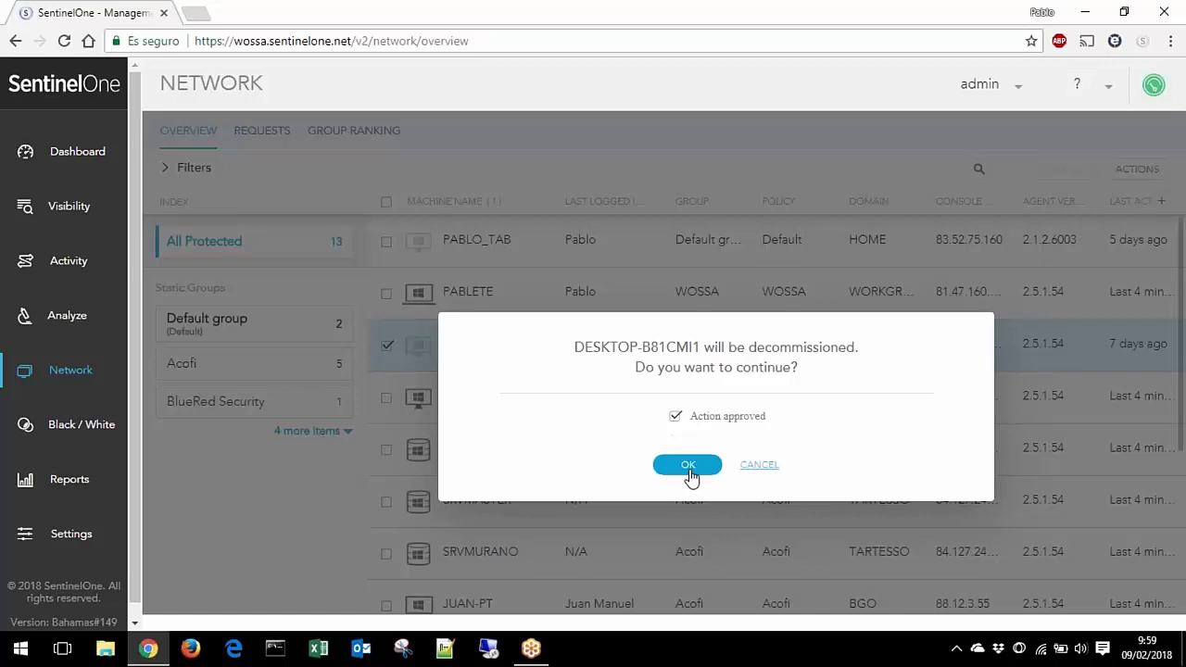
left_click(687, 466)
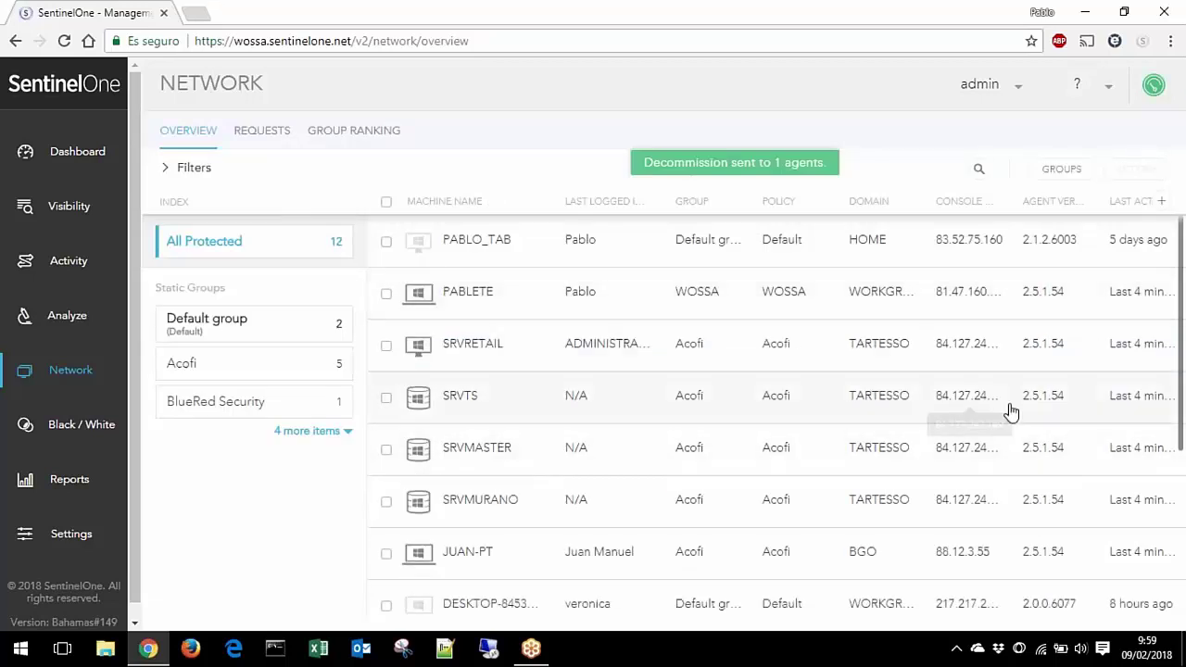
scroll(1042, 420, "down", 3)
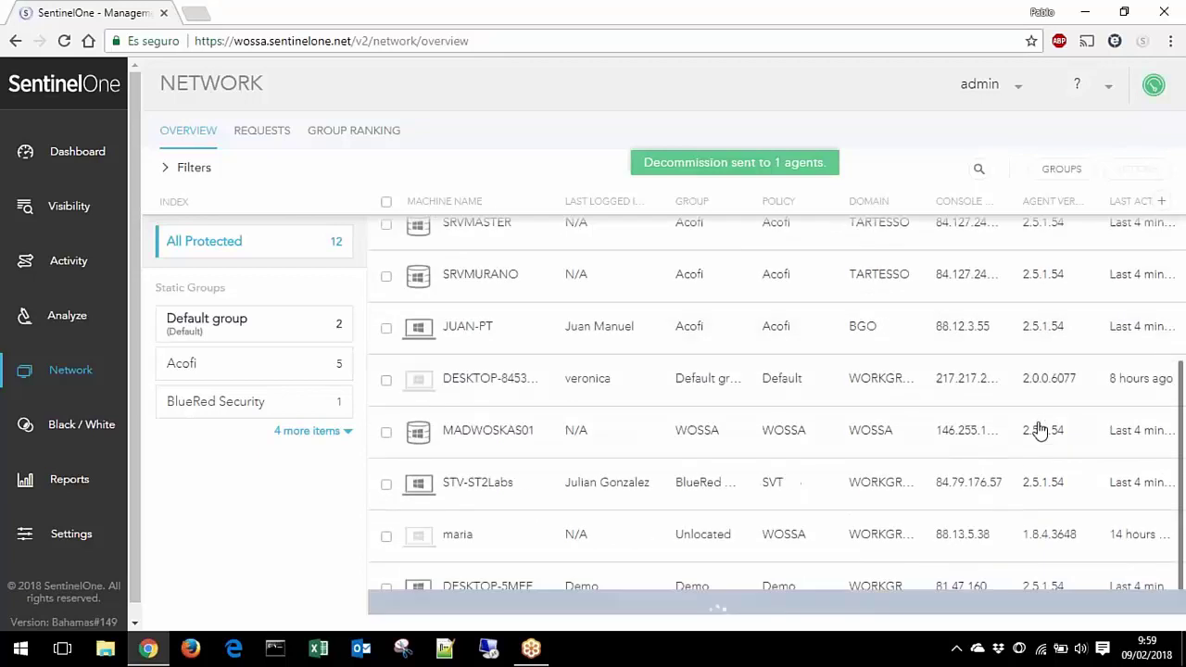
Step: Send the Unlocated machine a Windows update to the recent SentinelOne-EA 2.5.1.54 installer
left_click(386, 536)
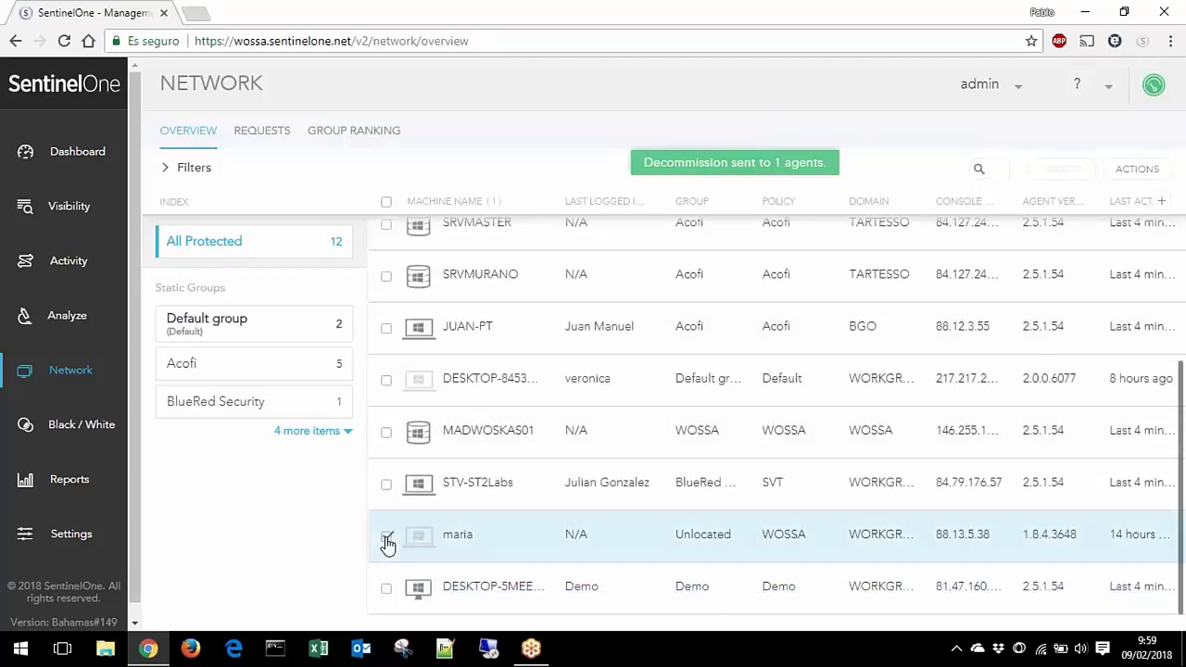
left_click(1141, 166)
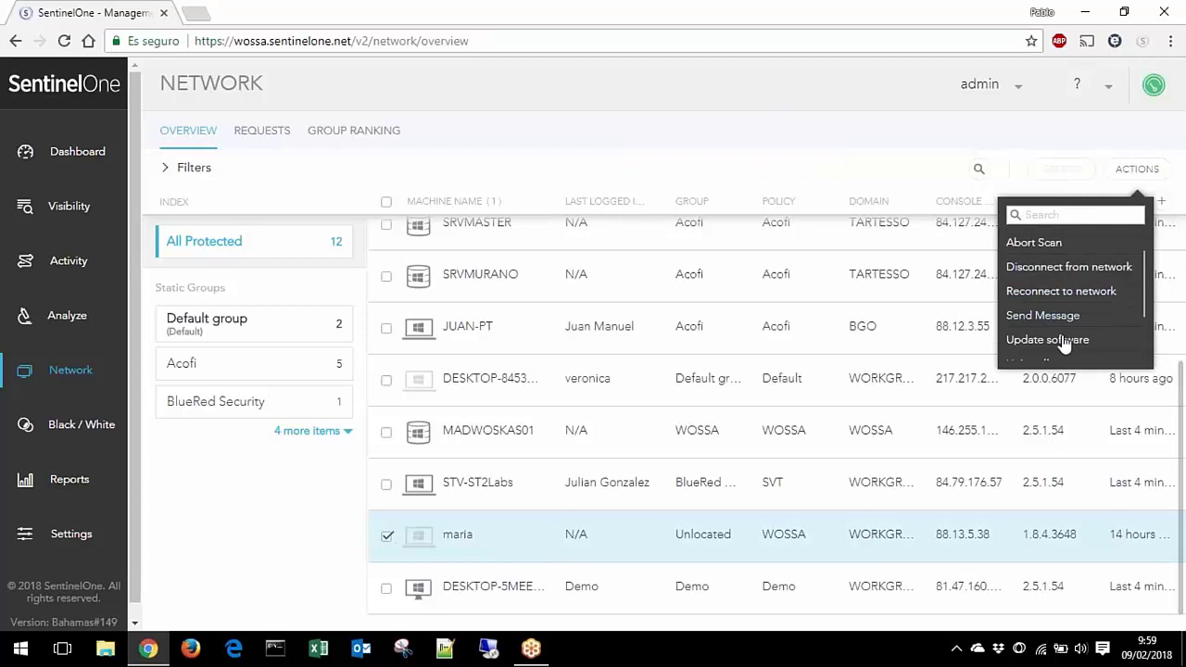
left_click(1061, 341)
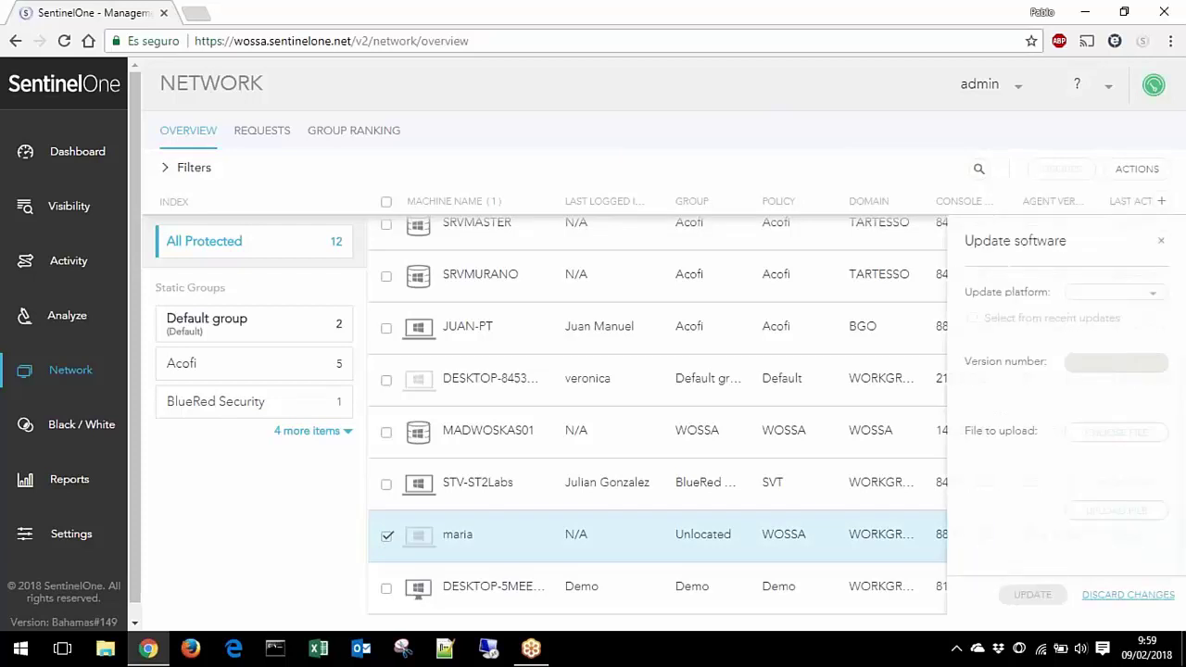
left_click(1129, 298)
left_click(1103, 344)
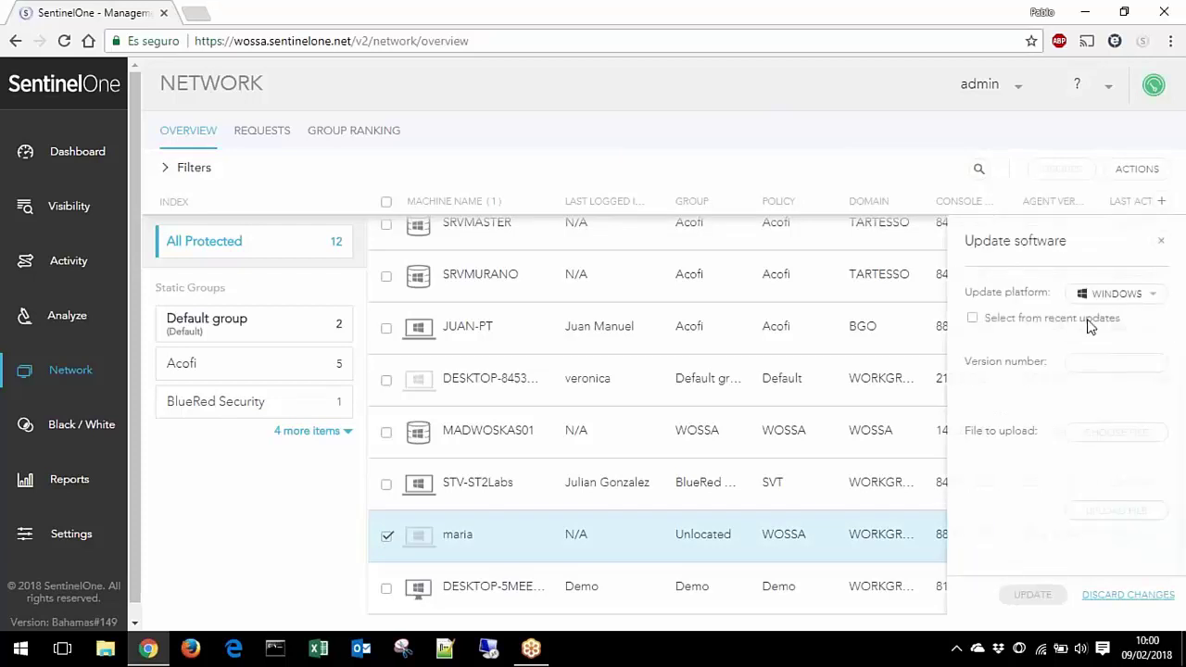
left_click(1092, 323)
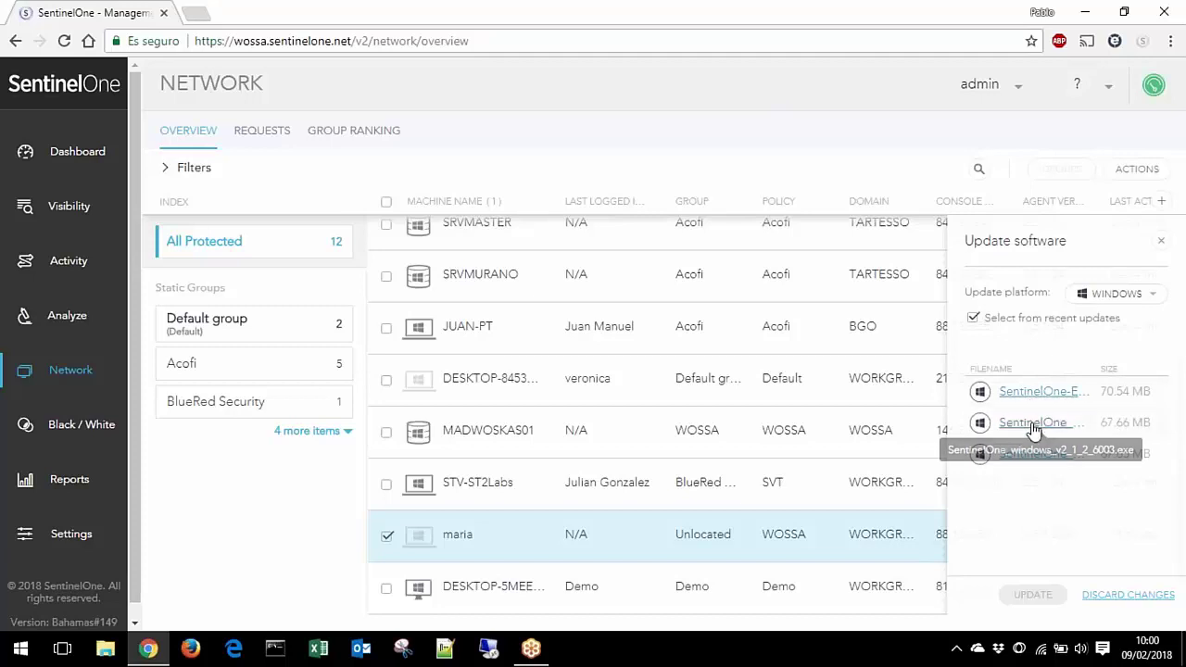
left_click(1028, 405)
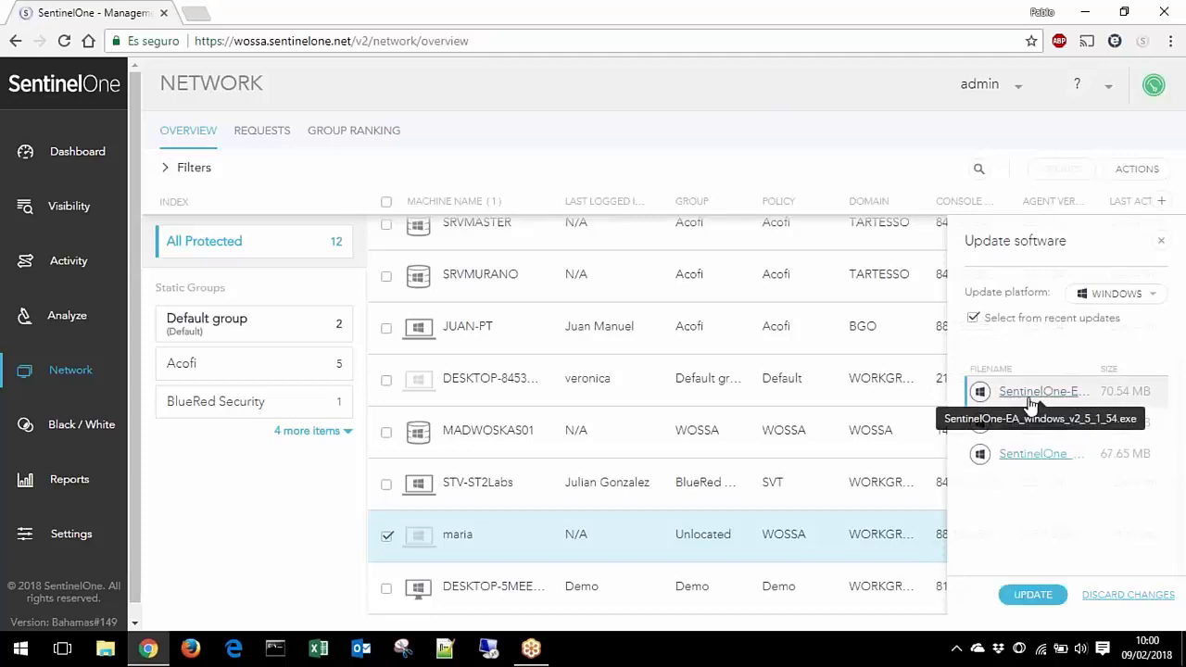
left_click(1032, 597)
left_click(1160, 241)
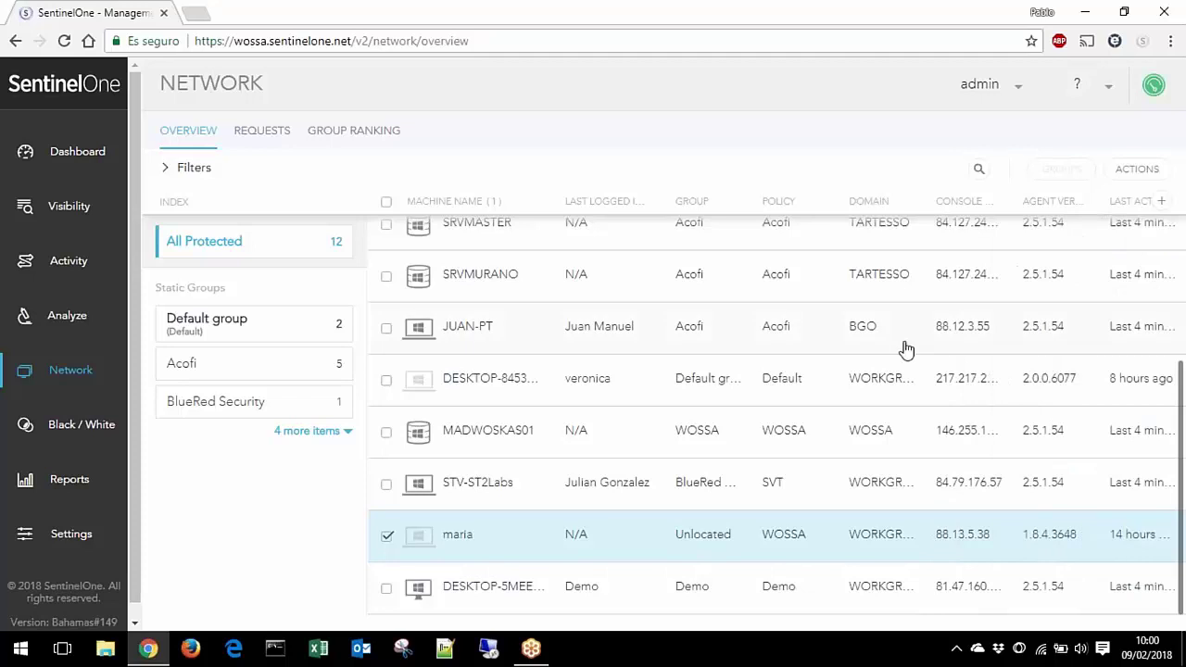
scroll(889, 361, "up", 3)
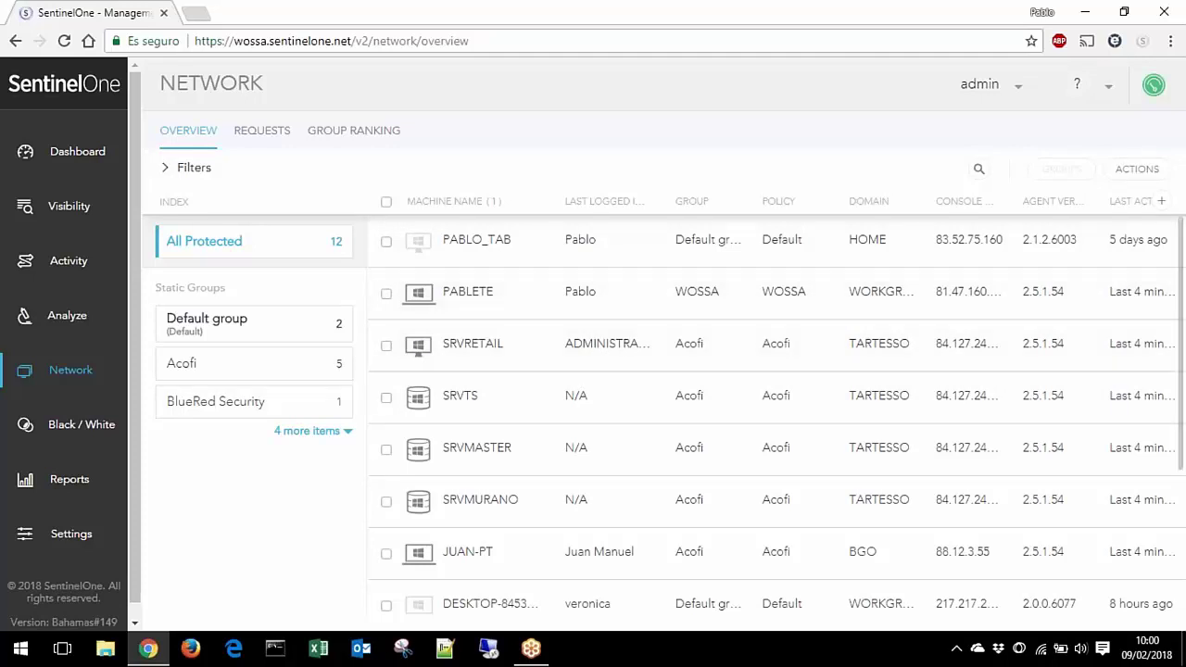
left_click(21, 648)
type("PANEL")
key("Return")
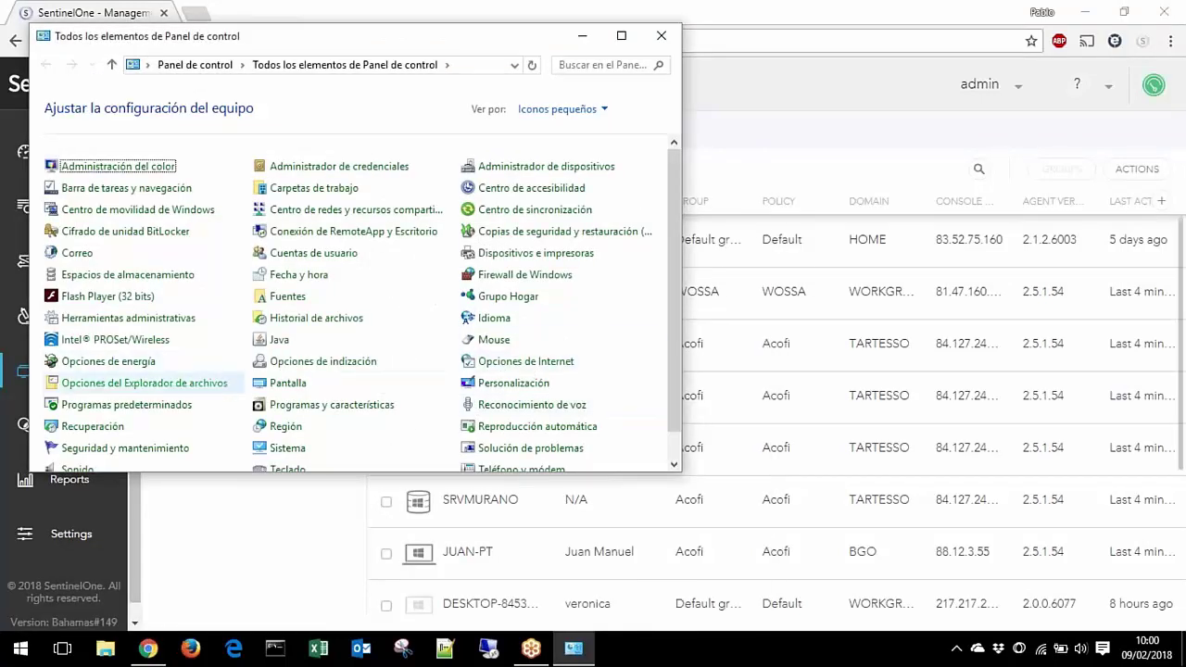
left_click(306, 408)
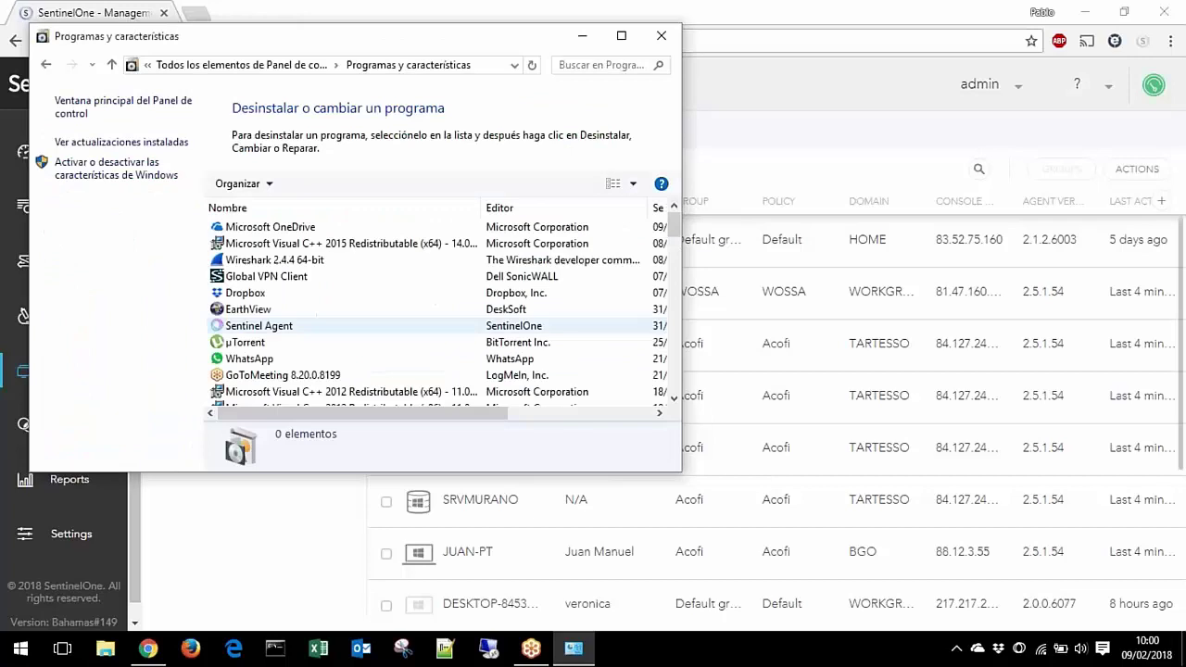
left_click(264, 339)
left_click(324, 186)
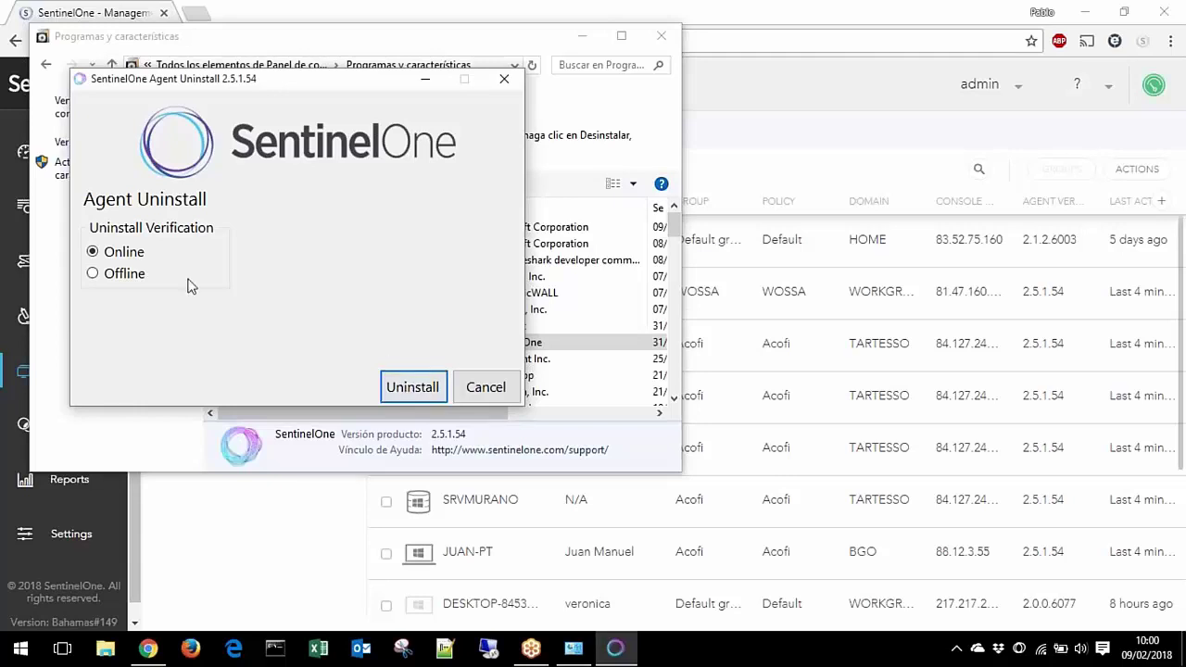
left_click(113, 278)
left_click(484, 386)
left_click_drag(366, 37, 382, 131)
left_click(675, 131)
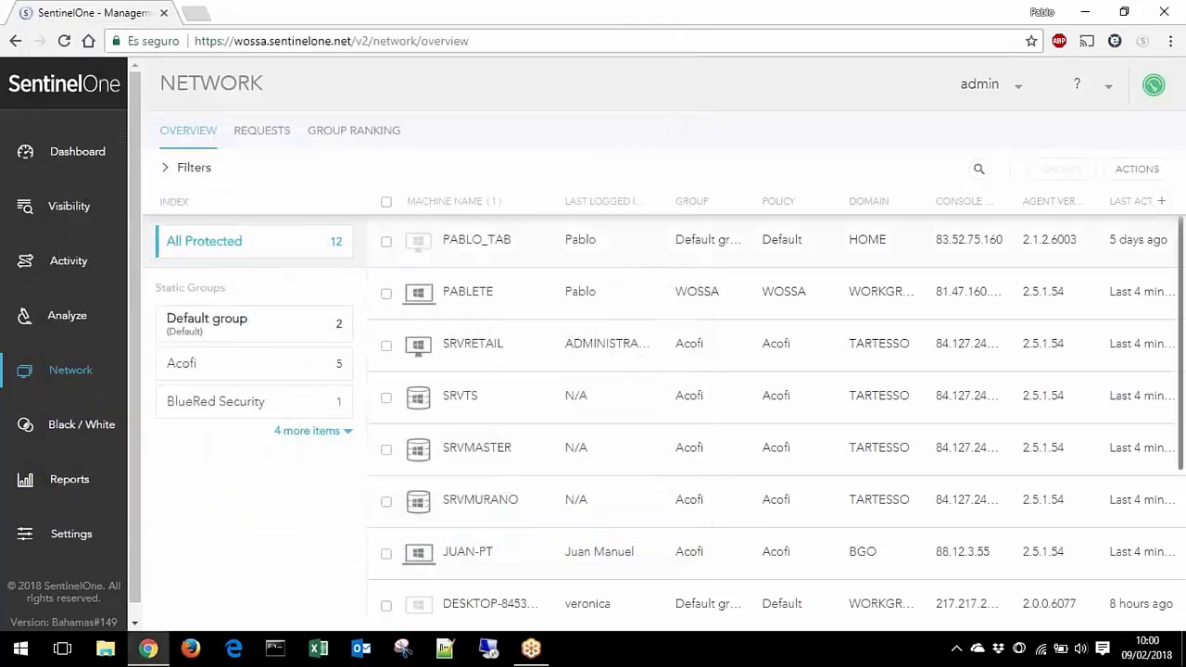
Step: Select PABLETE and open its device details
left_click(386, 297)
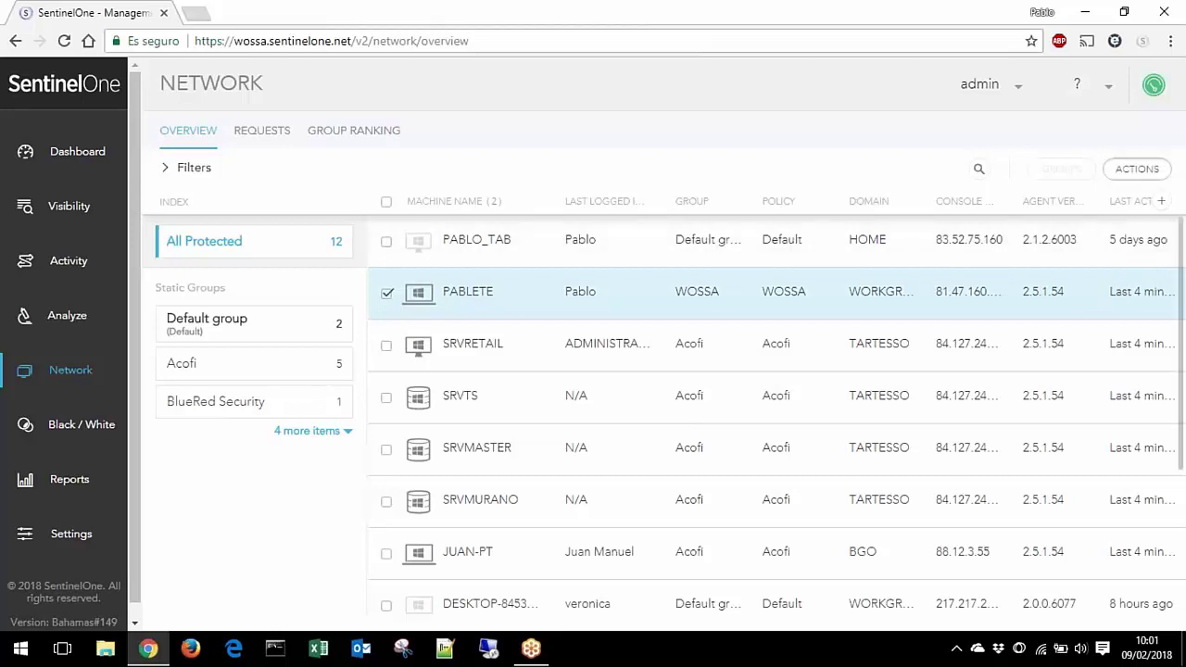
left_click(1137, 169)
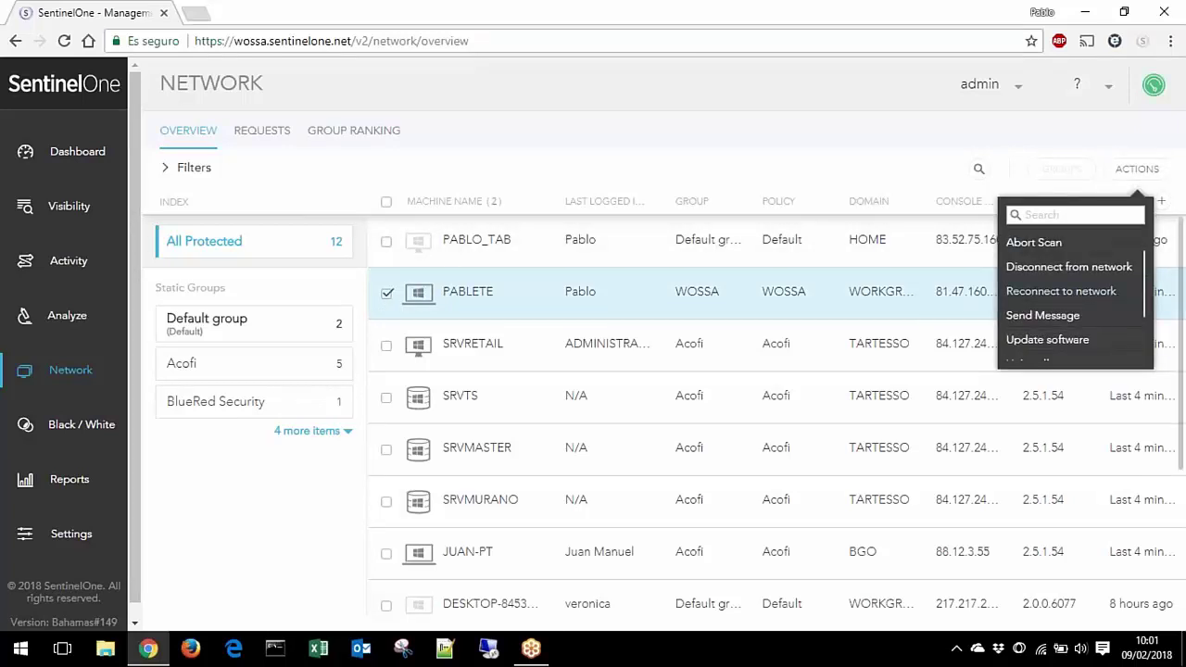
left_click(868, 296)
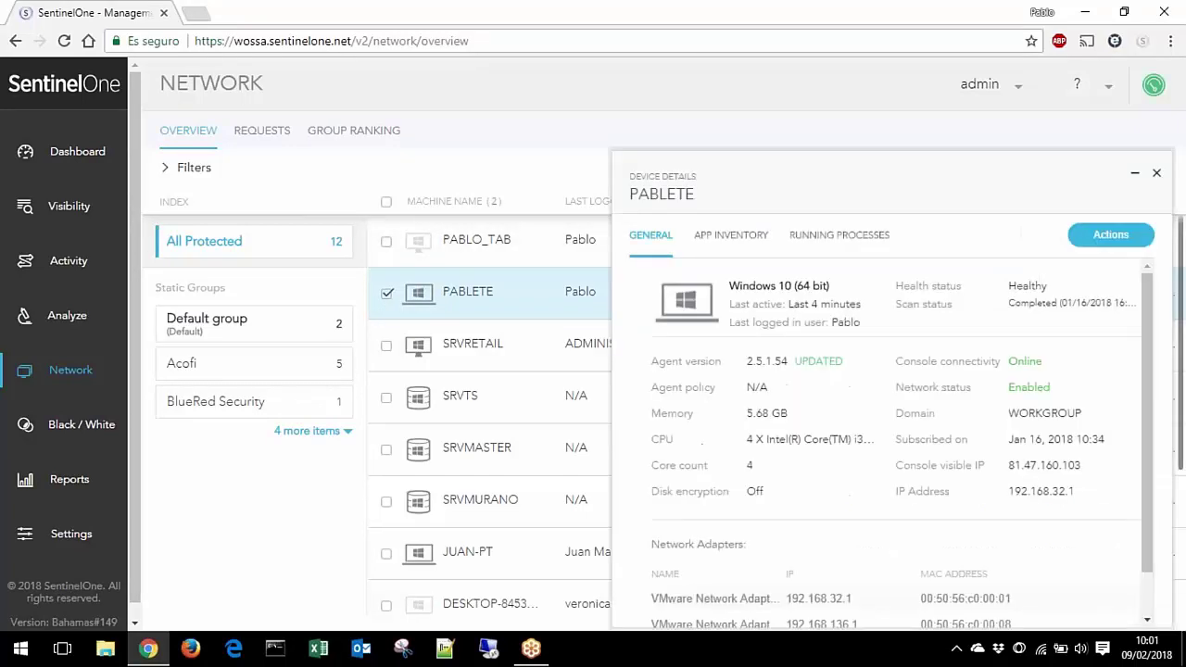
Step: Show PABLETE's agent passphrase, dismiss it, and minimize the details panel
left_click(1132, 236)
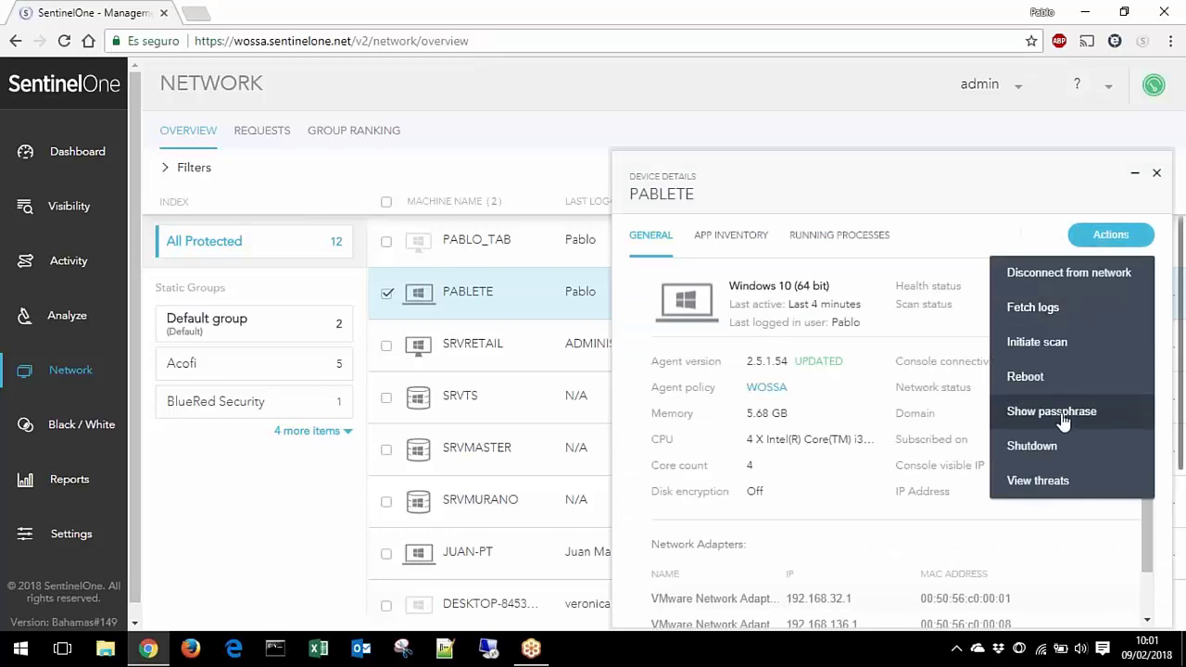
left_click(1051, 411)
left_click_drag(775, 353, 498, 370)
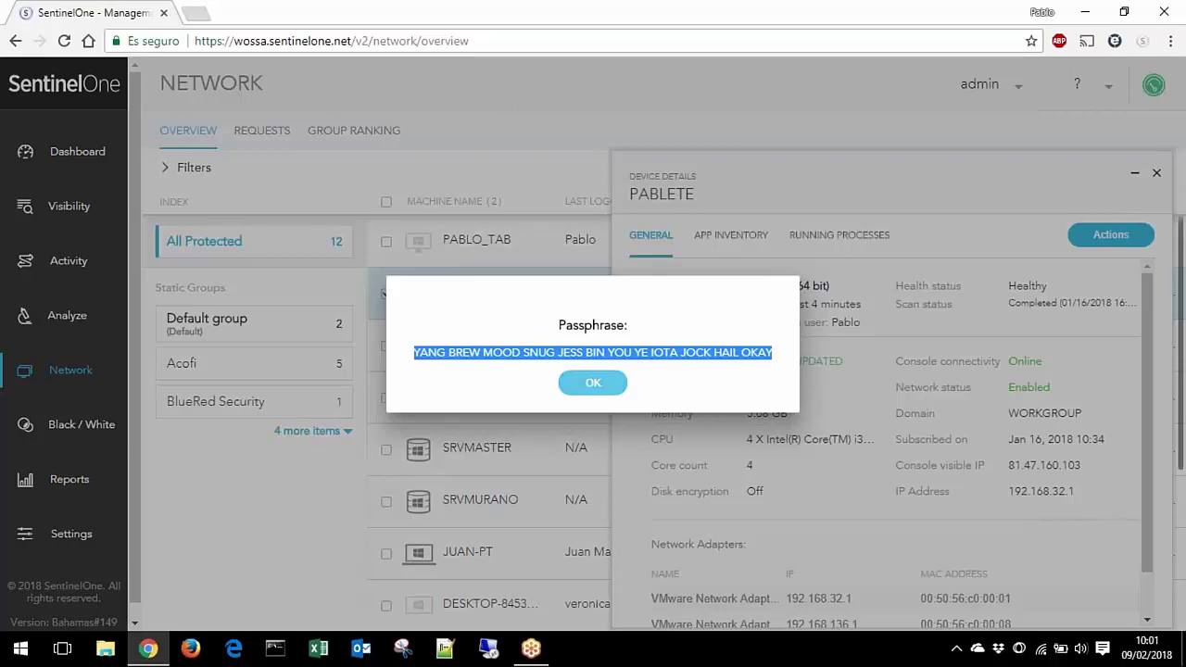
left_click(593, 383)
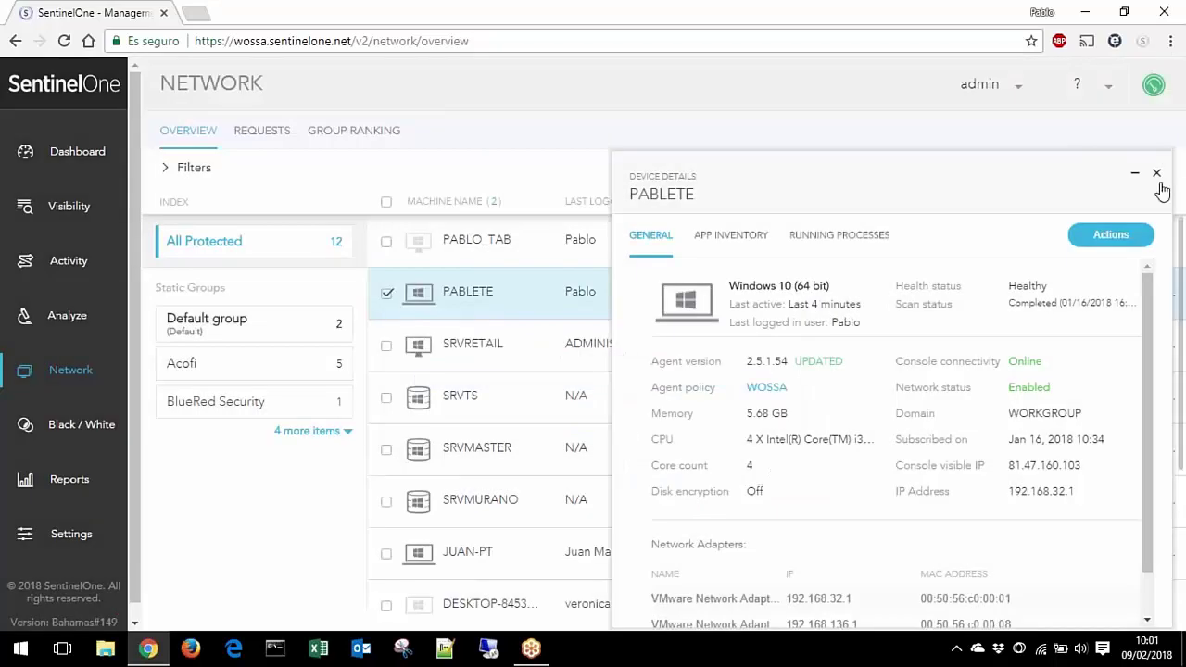
left_click(1156, 173)
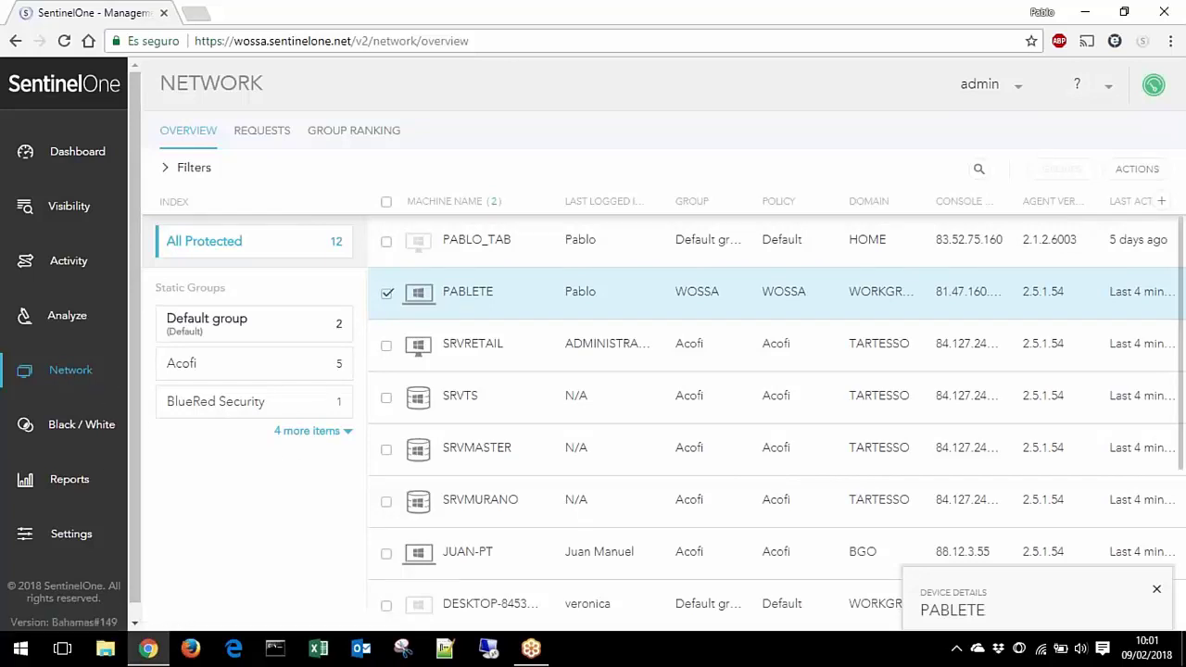
Step: Expand Static Groups to show Demo, TEST, Unlocated and WOSSA, and close PABLETE's card
left_click(301, 431)
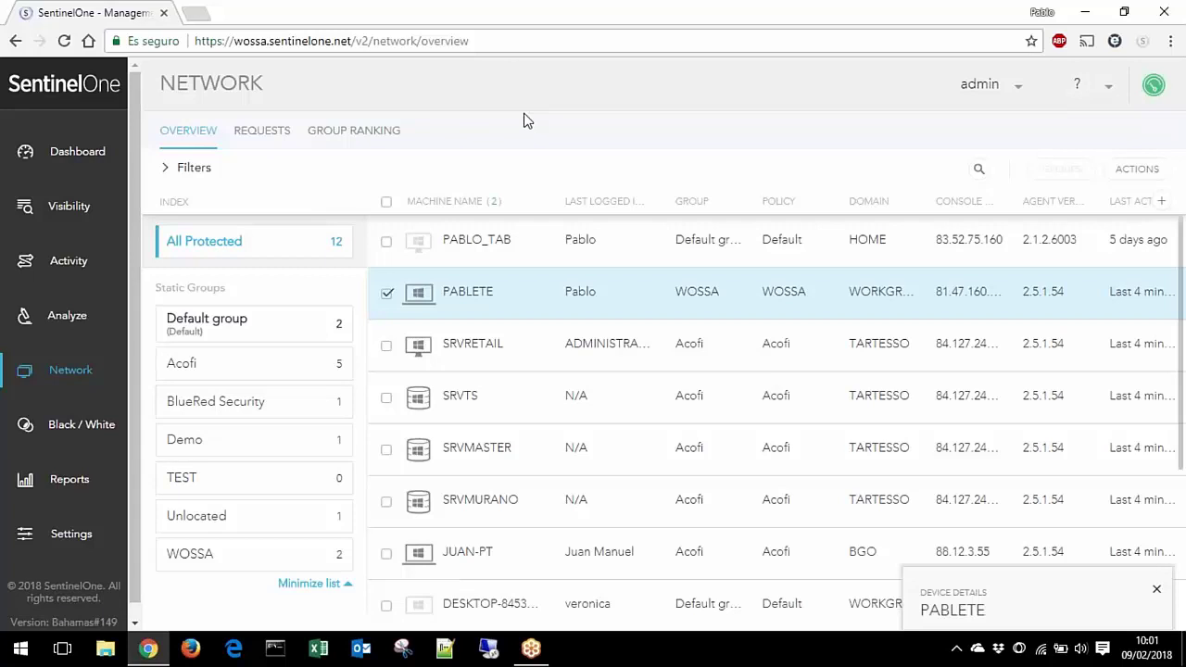
left_click(1156, 589)
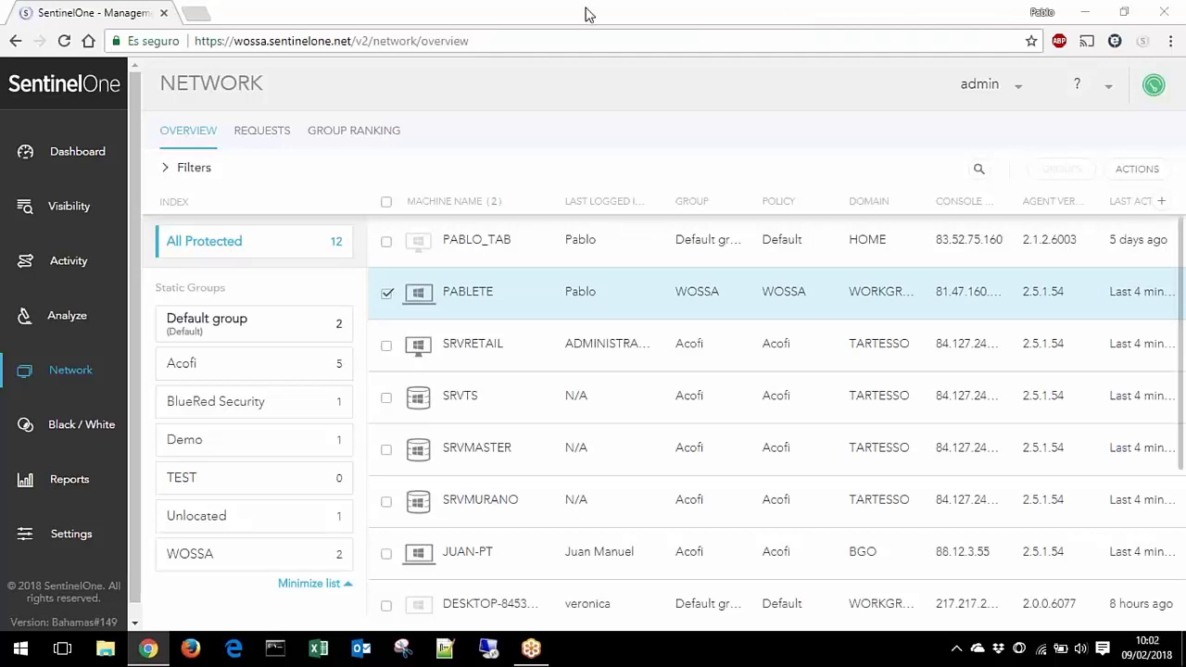
Step: Show the Settings Updates page with the latest Windows, OS X and Linux installers
left_click(62, 539)
left_click(456, 134)
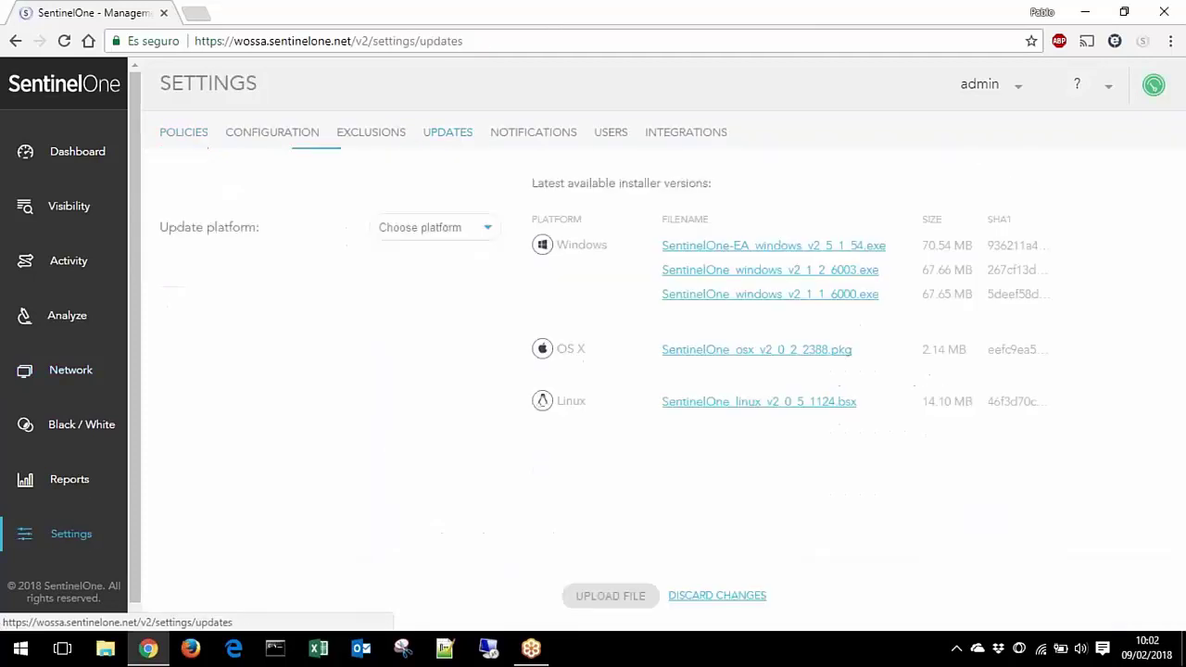